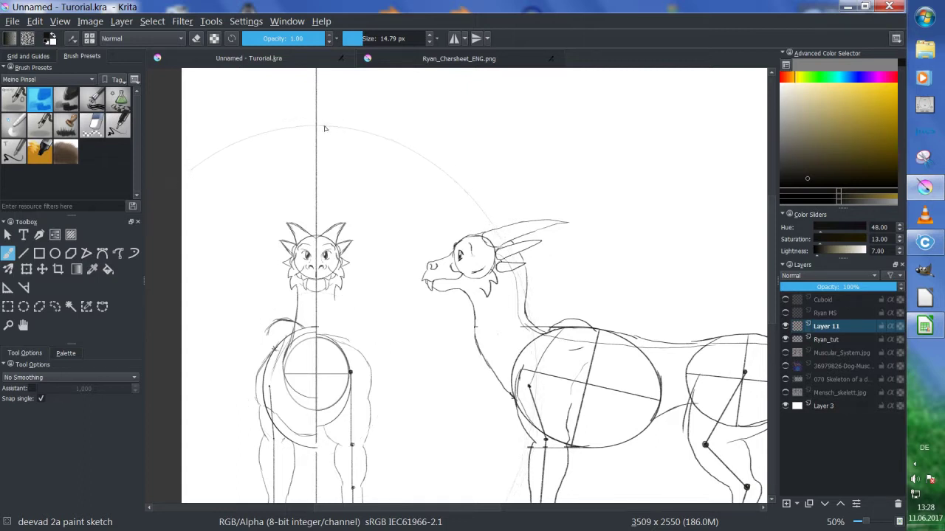
- Draw a straight horizontal guide line across the canvas above the heads of the front and side views
drag(565, 194, 395, 180)
key(minus)
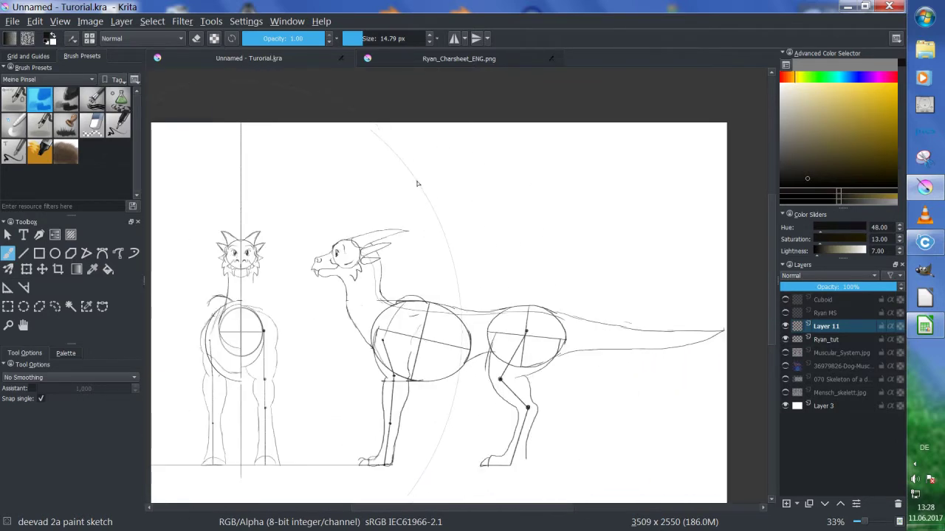
key(2)
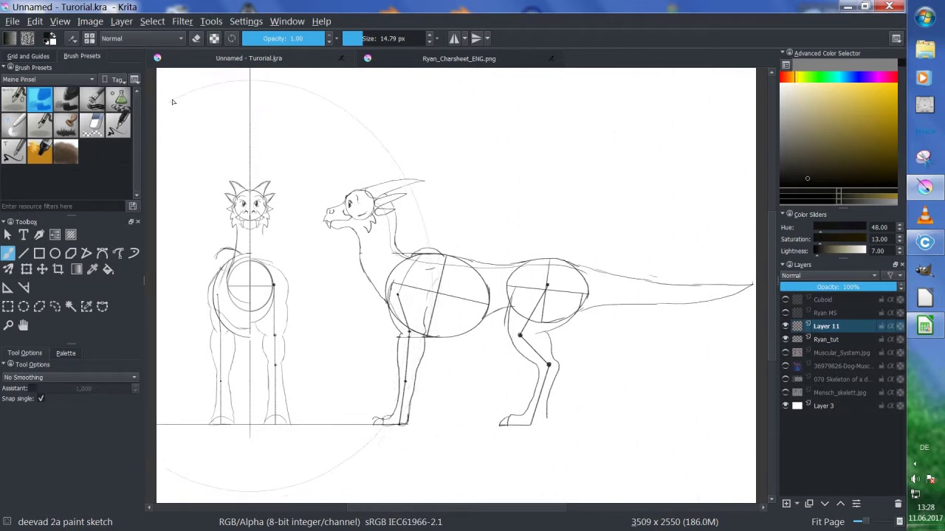
key(v)
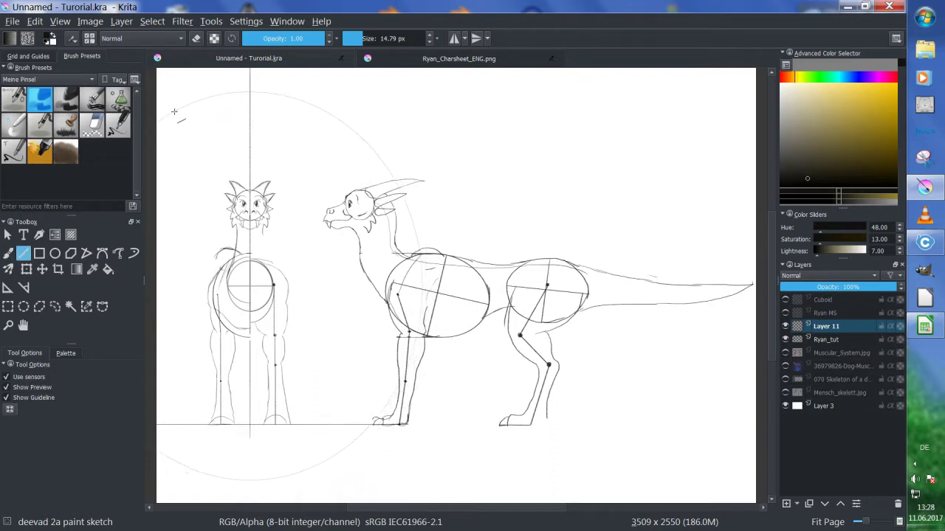
mouse_move(174, 111)
mouse_down()
mouse_move(684, 104)
mouse_move(742, 114)
mouse_up()
key(b)
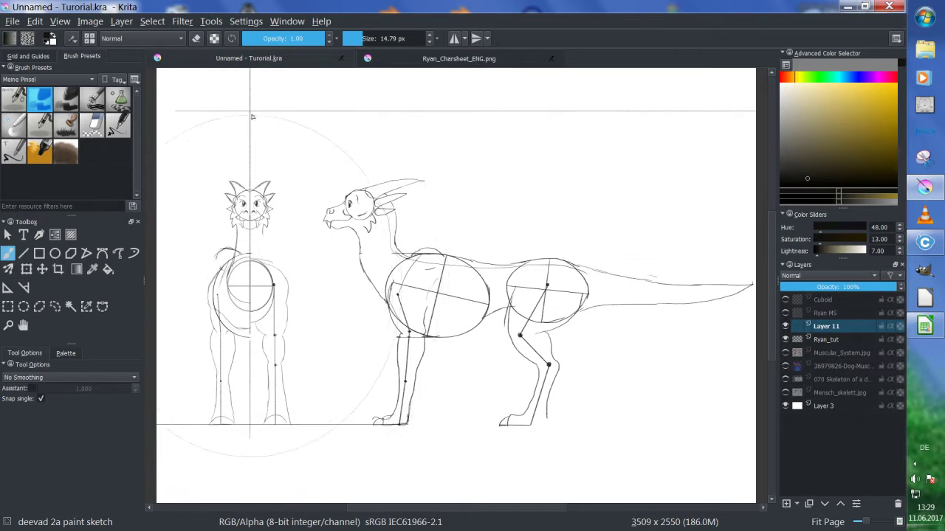
- Turn on horizontal mirroring and draw a mirrored pair of 45-degree lines upward from where the horizontal guide crosses the front view's centre line
key(plus)
key(plus)
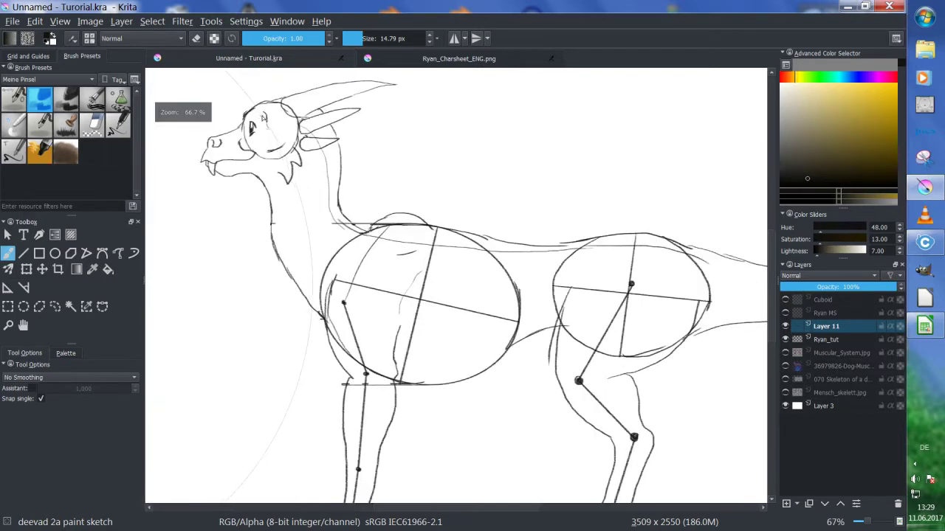
drag(222, 99, 369, 185)
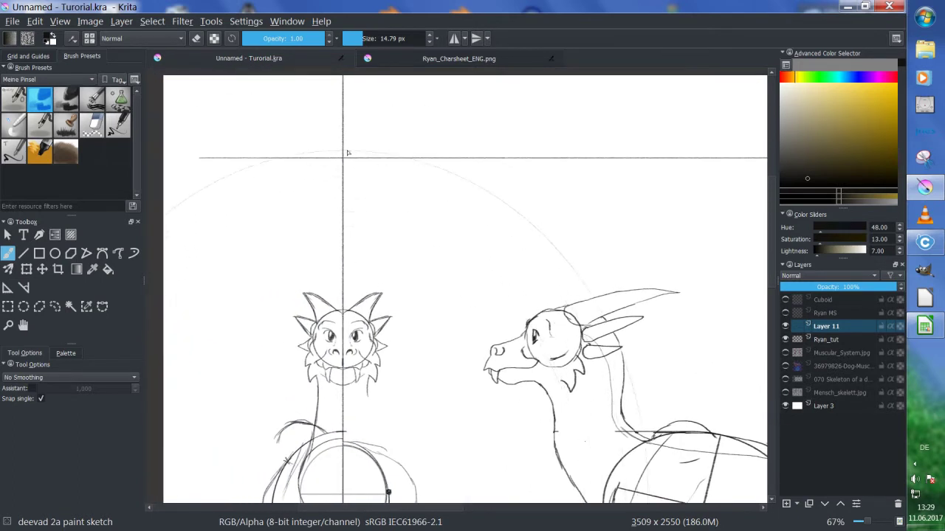
key(v)
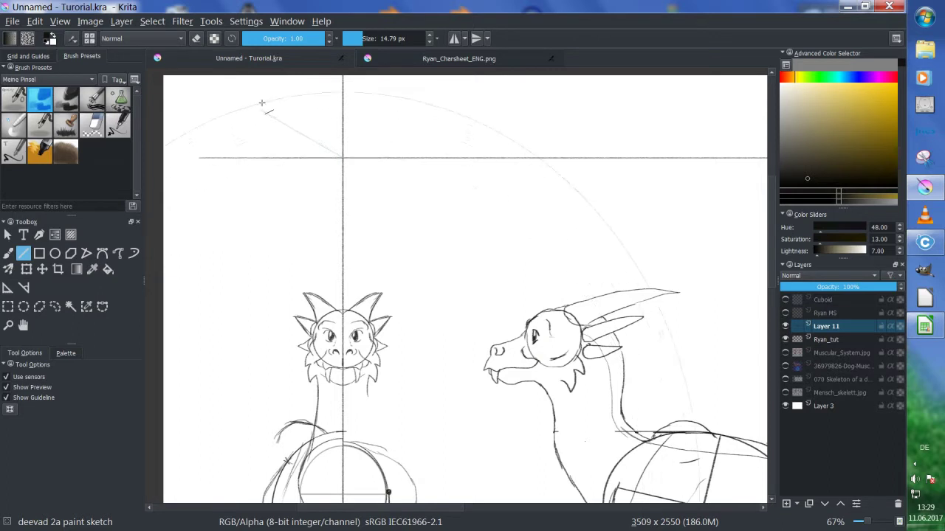
key(b)
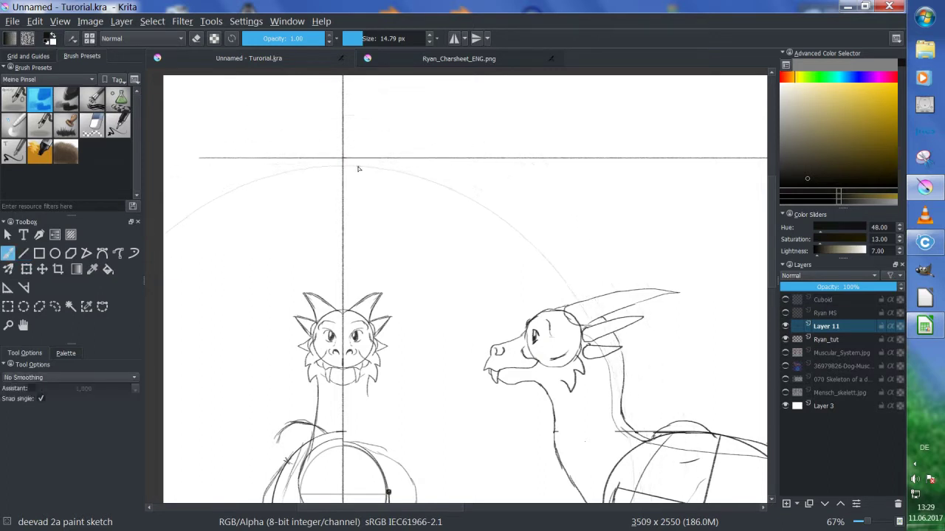
click(454, 38)
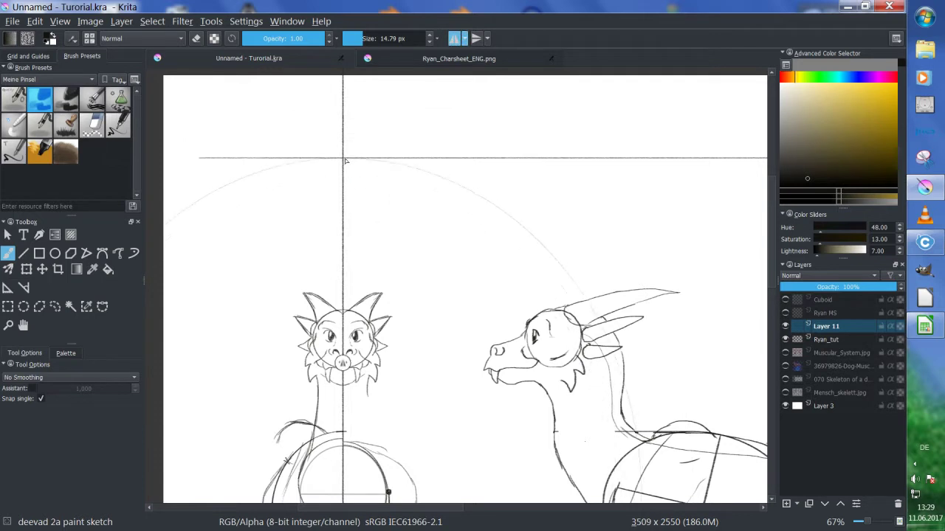
key(v)
mouse_move(343, 158)
mouse_down()
mouse_move(264, 99)
mouse_move(262, 76)
mouse_up()
key(b)
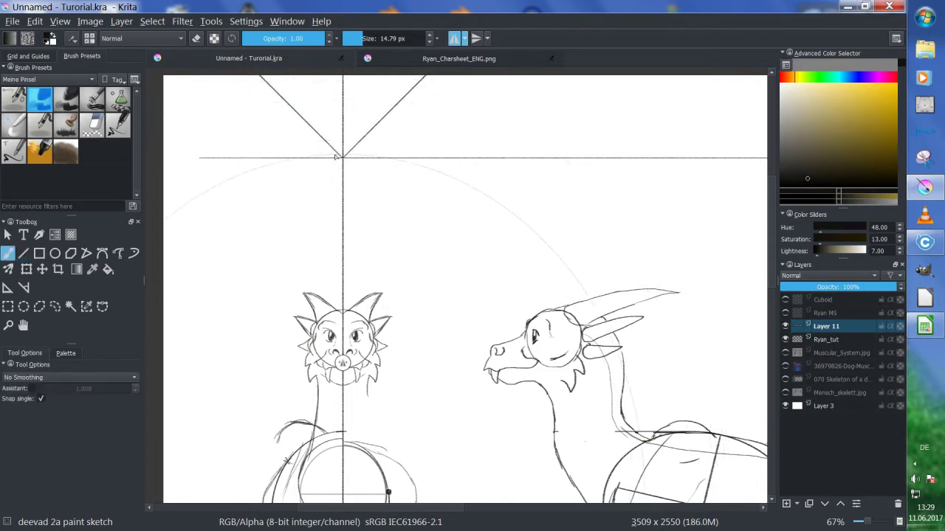
- Draw a mirrored pair of 45-degree lines downward from the same crossing point to complete the X above the front view
key(v)
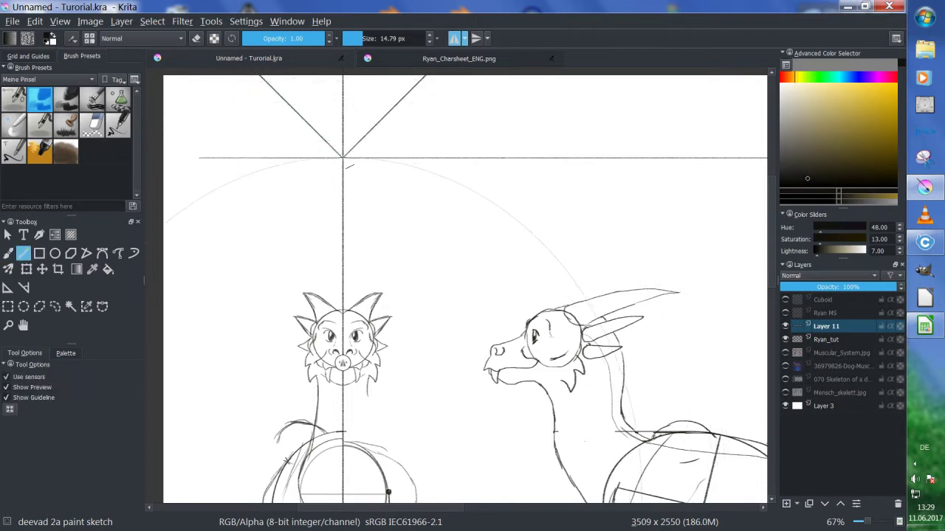
drag(343, 158, 303, 197)
key(b)
- Try mirrored vertical guide lines running from the front view's outer shoulders up to the canvas's upper edge
drag(427, 422, 448, 230)
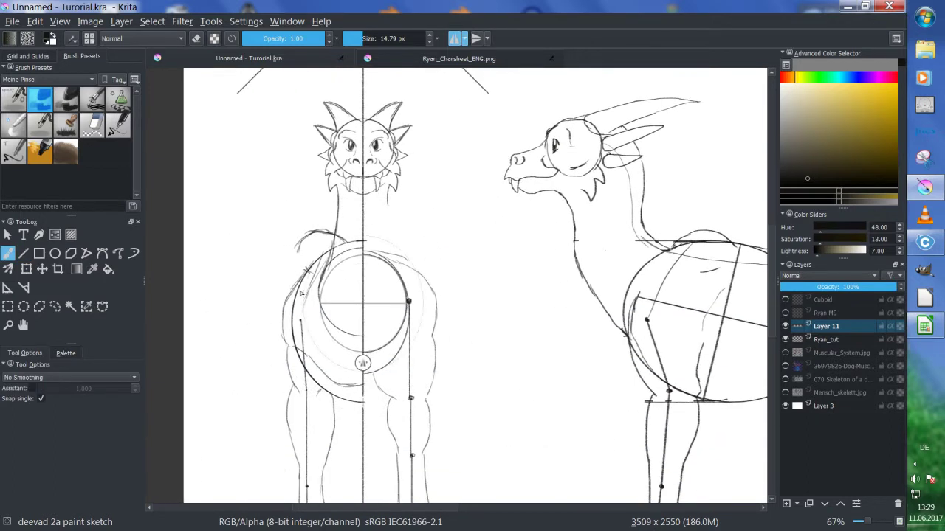
drag(293, 245, 302, 285)
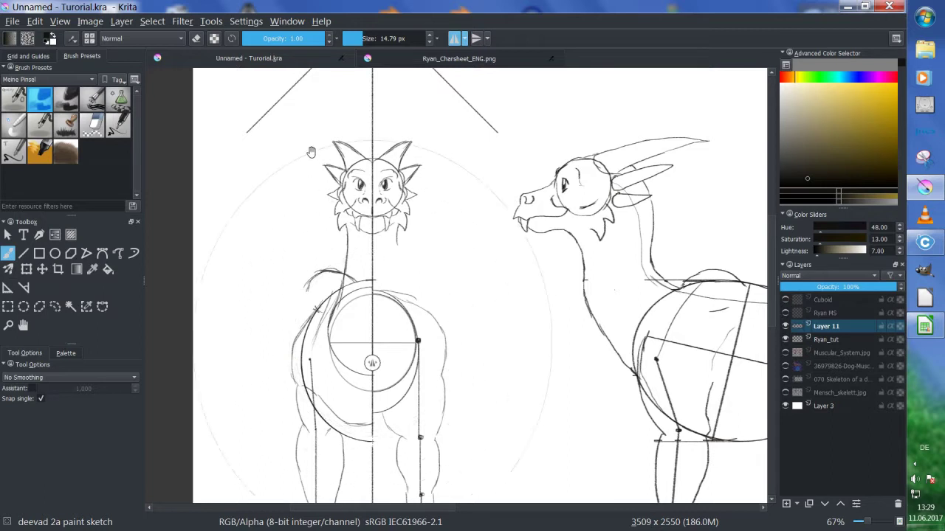
drag(312, 147, 320, 204)
scroll(321, 204, down, 2)
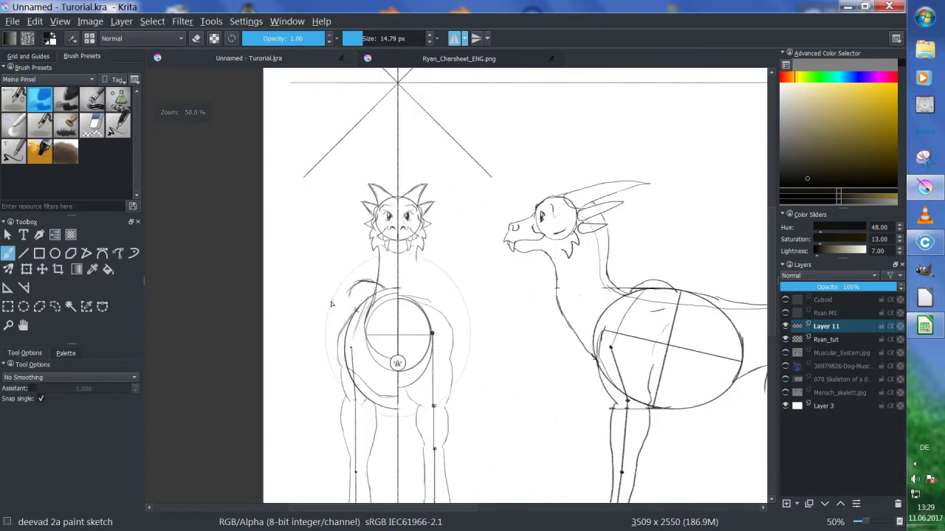
key(v)
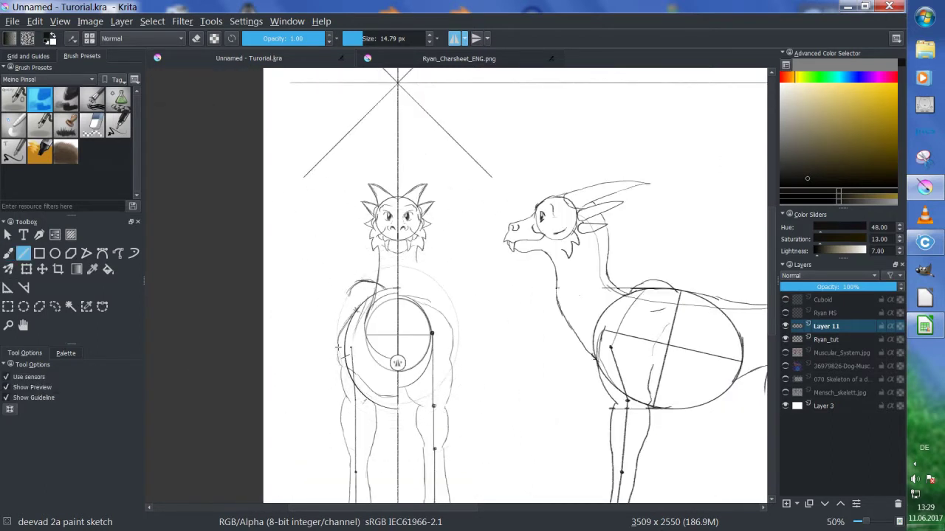
mouse_move(336, 345)
mouse_down()
mouse_move(332, 35)
mouse_move(337, 126)
mouse_up()
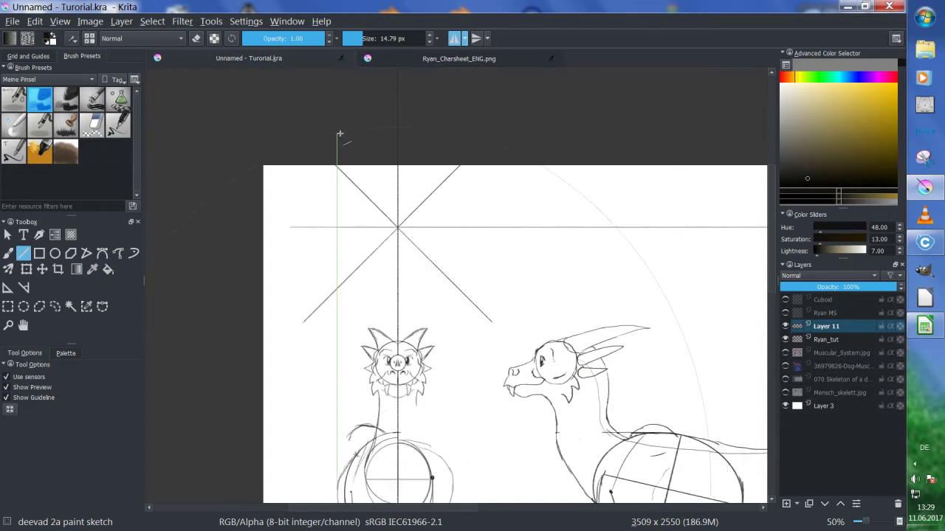
key(b)
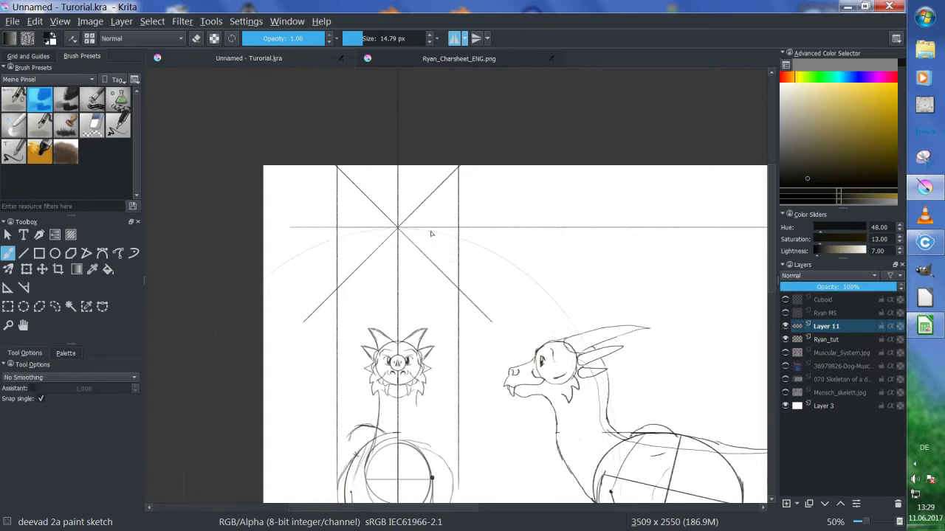
drag(491, 349, 444, 198)
drag(473, 387, 467, 298)
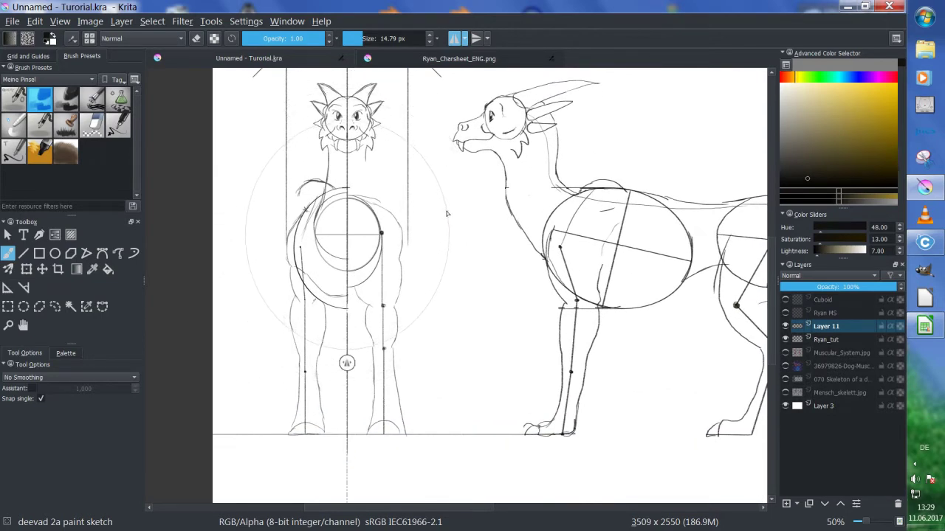
drag(449, 205, 451, 363)
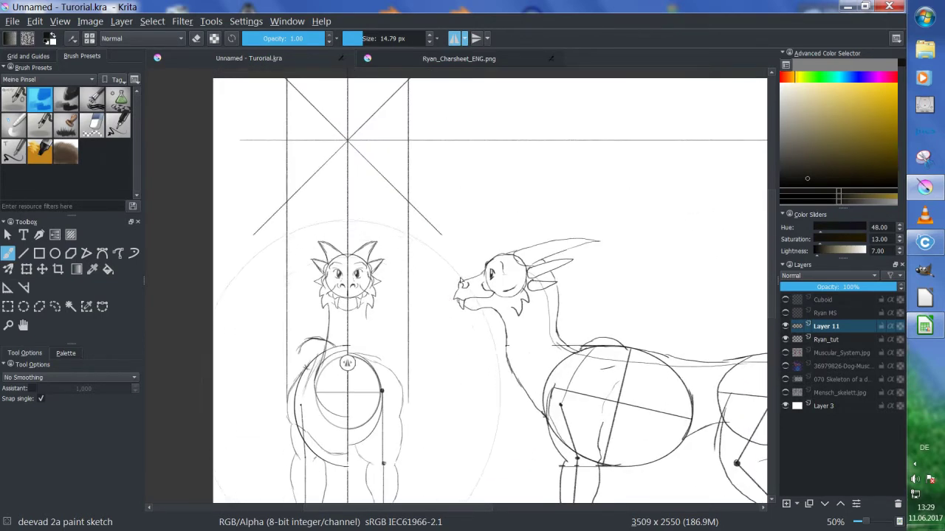
key(ctrl+z)
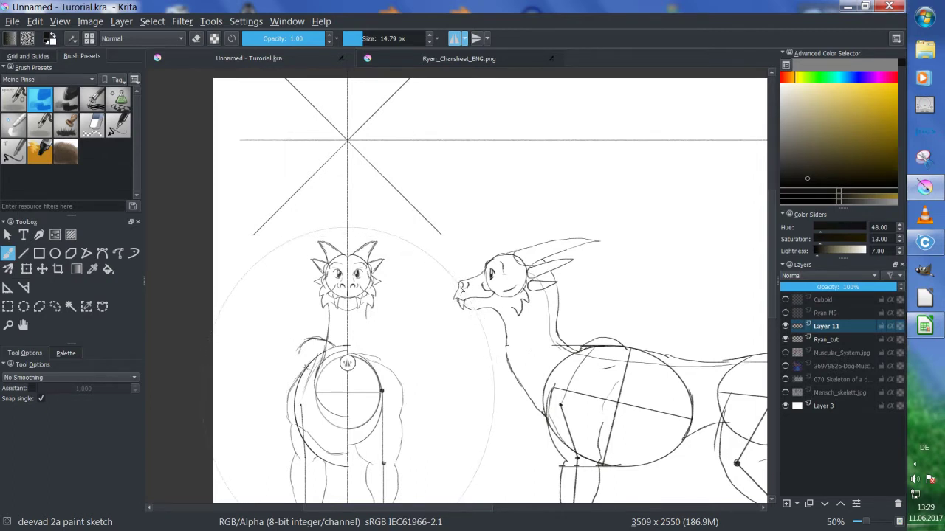
- On the Ryan_tut layer with mirroring turned off, draw a vertical guide line from the front-view ribcage's left edge up through the diagonals
click(828, 340)
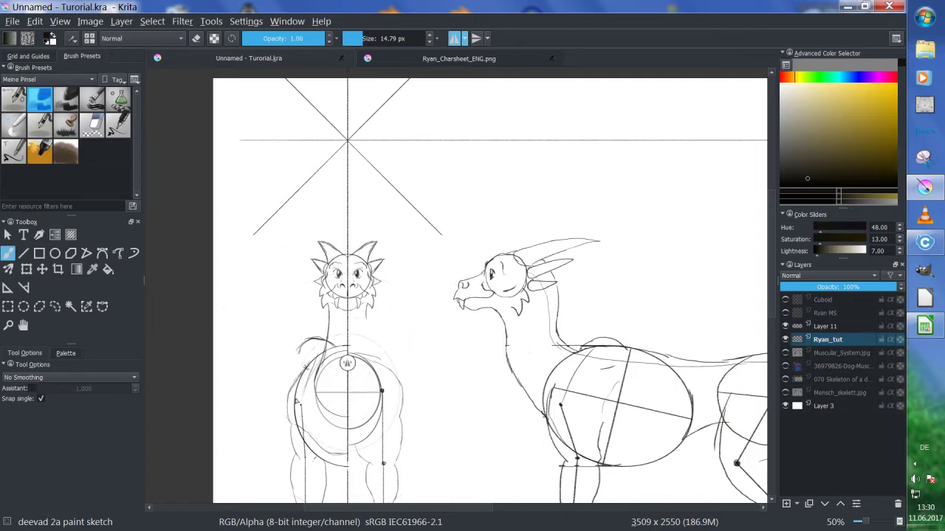
key(v)
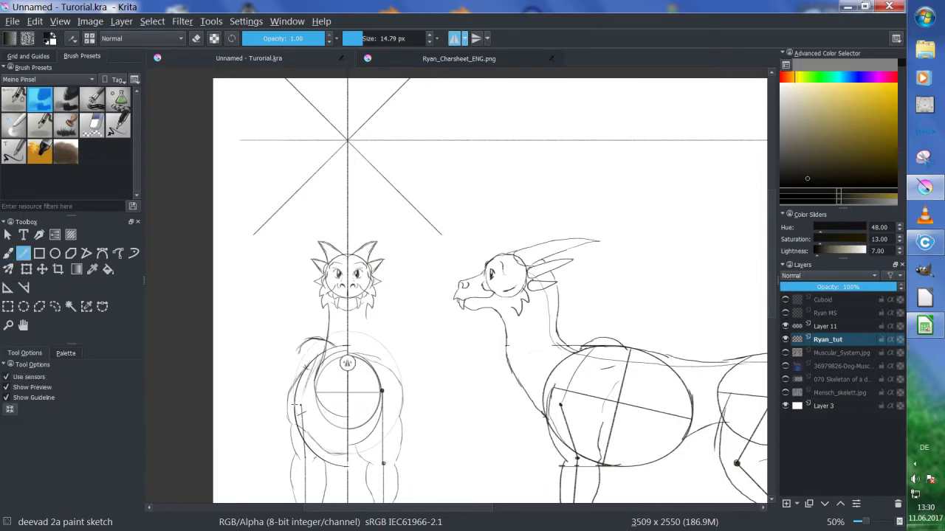
drag(297, 407, 285, 81)
key(b)
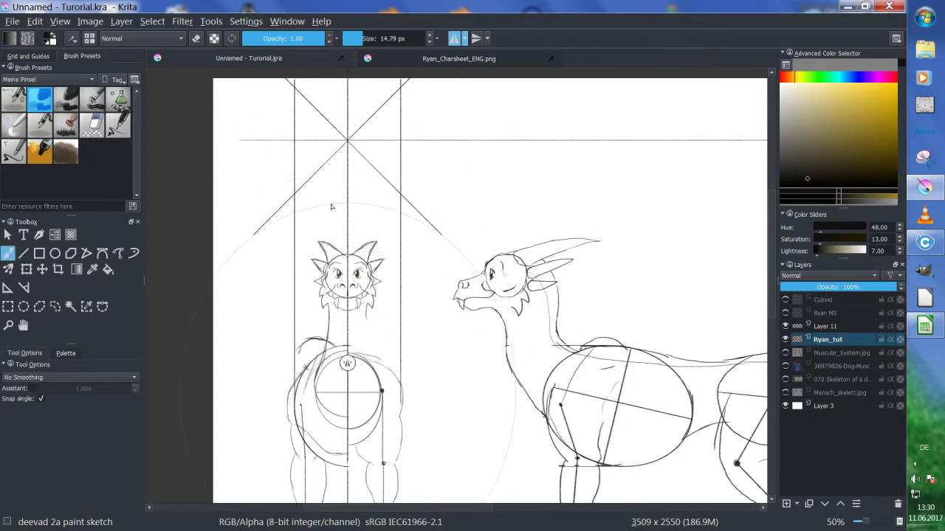
click(453, 41)
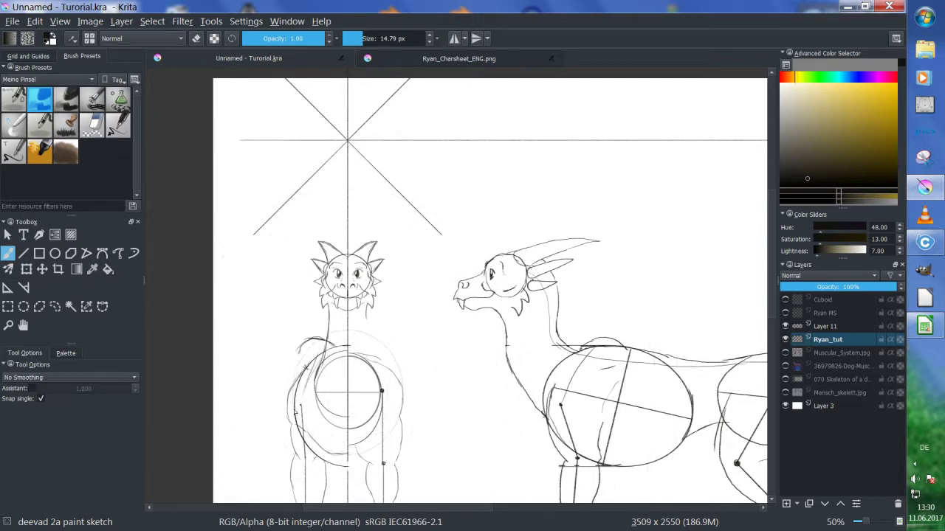
key(v)
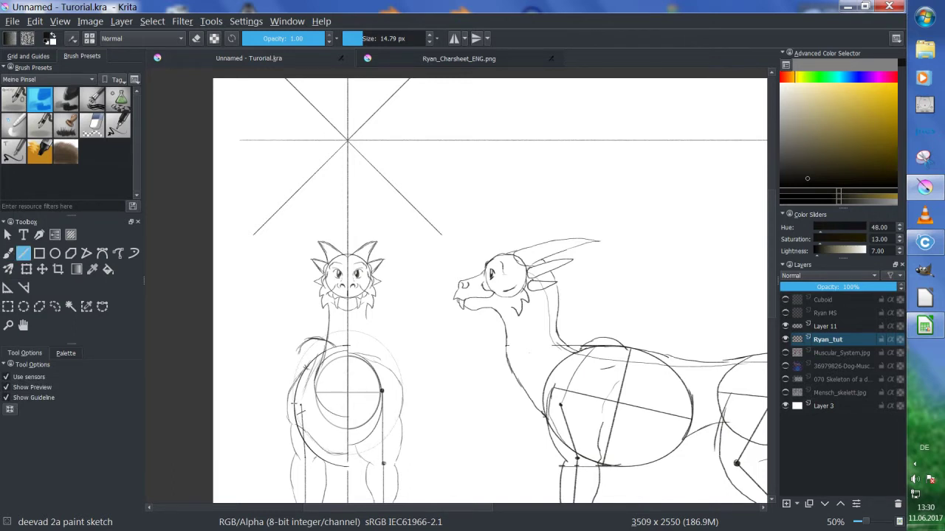
drag(296, 413, 292, 80)
key(b)
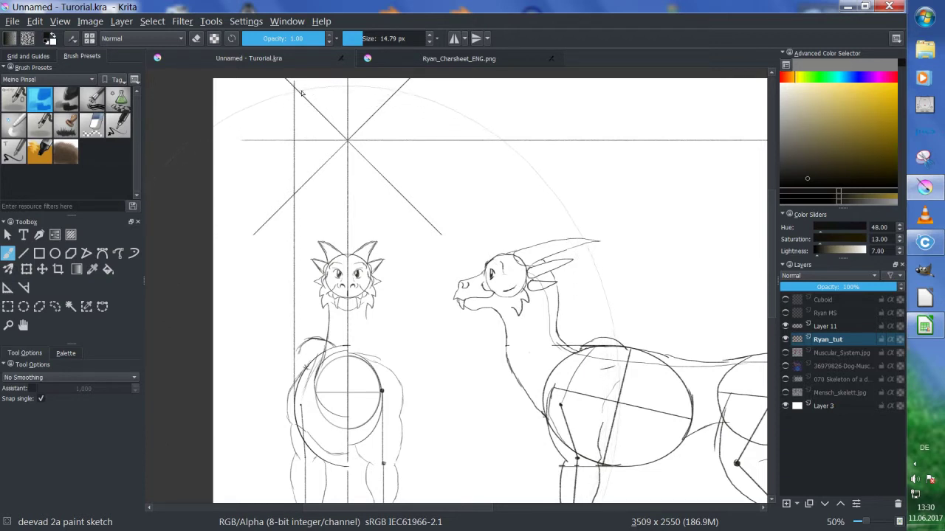
- Draw vertical guide lines upward from the front and rear edges of the side-view ribcage, past the horizontal guide
key(v)
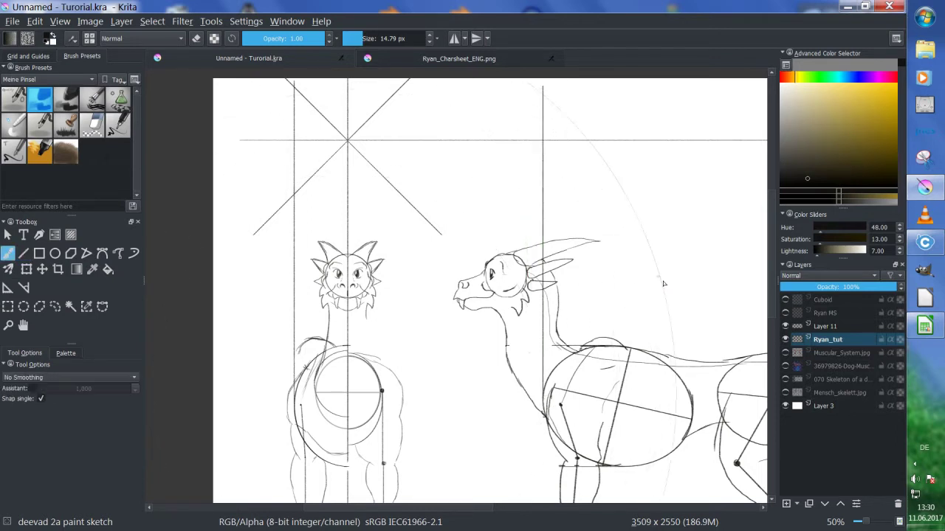
drag(658, 274, 548, 240)
drag(582, 382, 584, 59)
key(b)
- Draw two horizontal lines from where the front-view vertical guide meets the diagonals, extending past the side-view ribcage's rear guide
drag(464, 169, 490, 242)
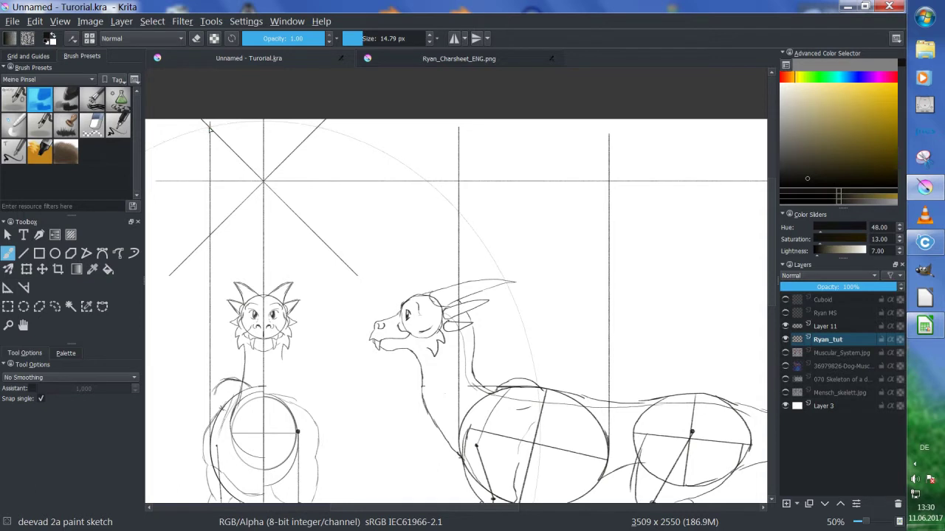
key(c)
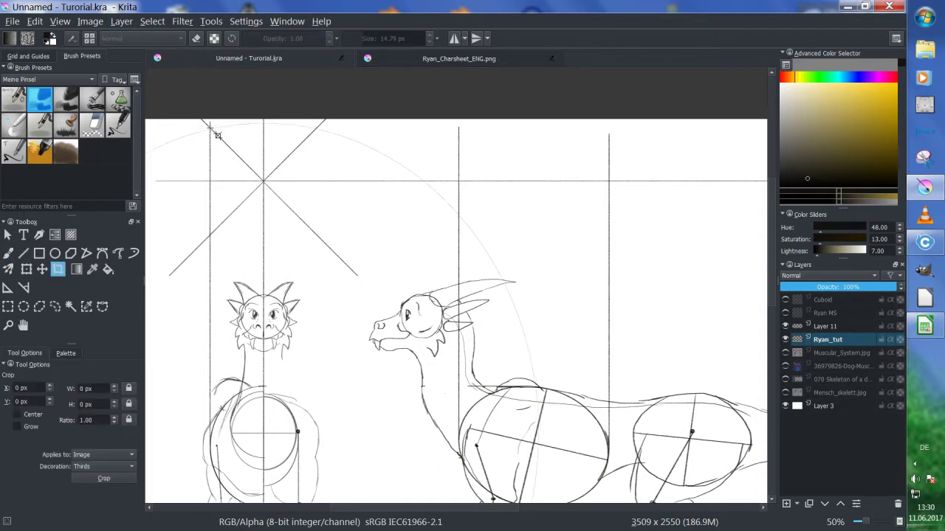
key(b)
key(v)
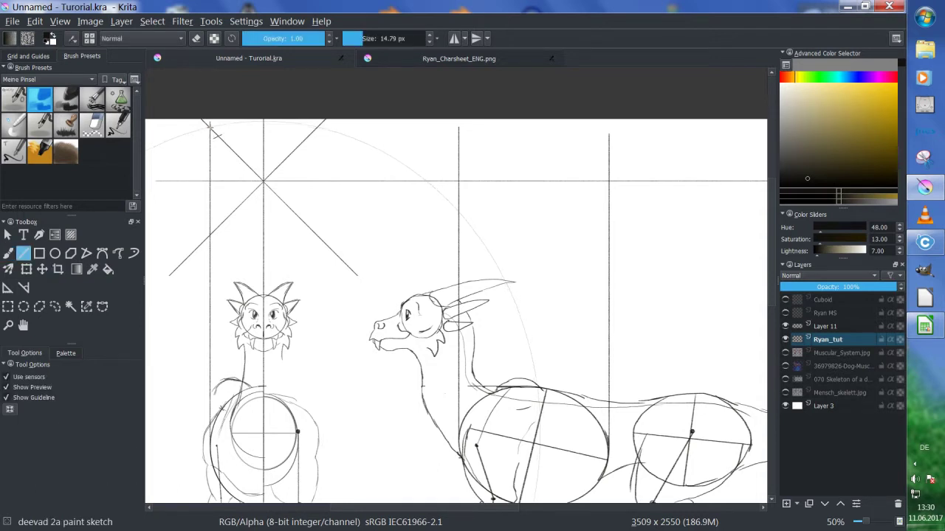
drag(212, 128, 629, 134)
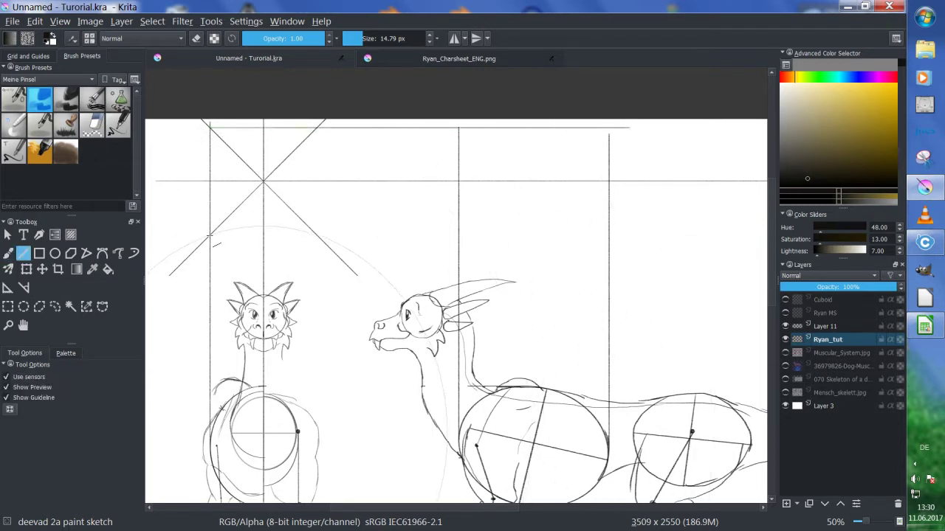
drag(210, 236, 650, 238)
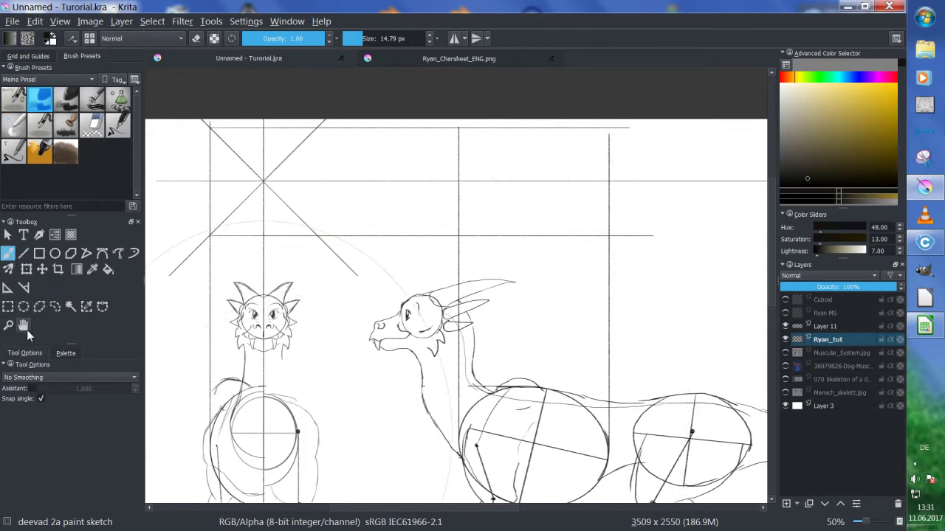
- Fit the concentric ellipse assistant to the four guides bounding the ribcage's top view and trace its outline with the brush snapped to it
click(7, 288)
drag(278, 451, 460, 186)
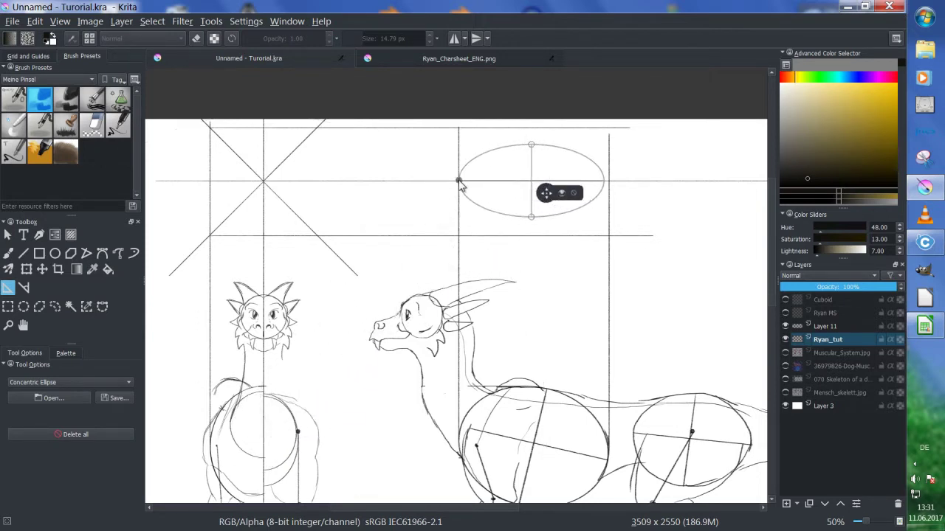
drag(537, 145, 532, 128)
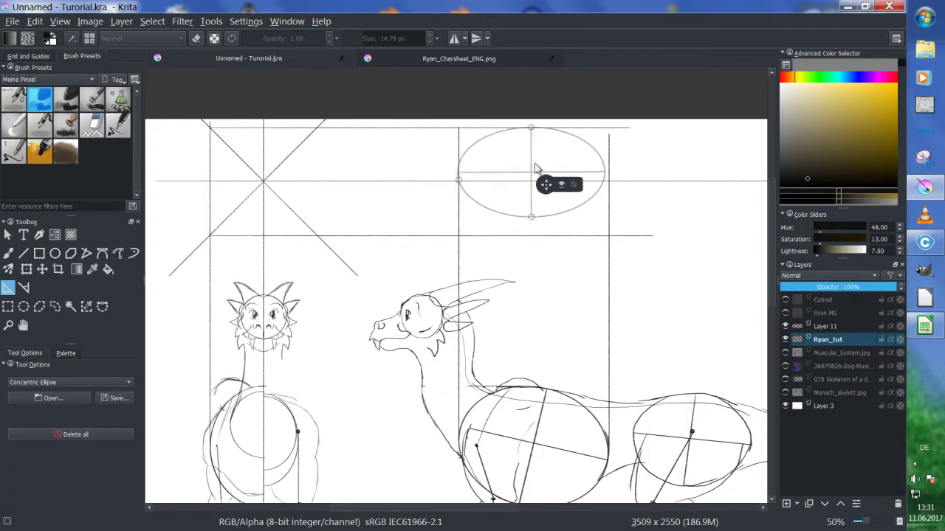
drag(531, 217, 532, 237)
drag(547, 195, 553, 199)
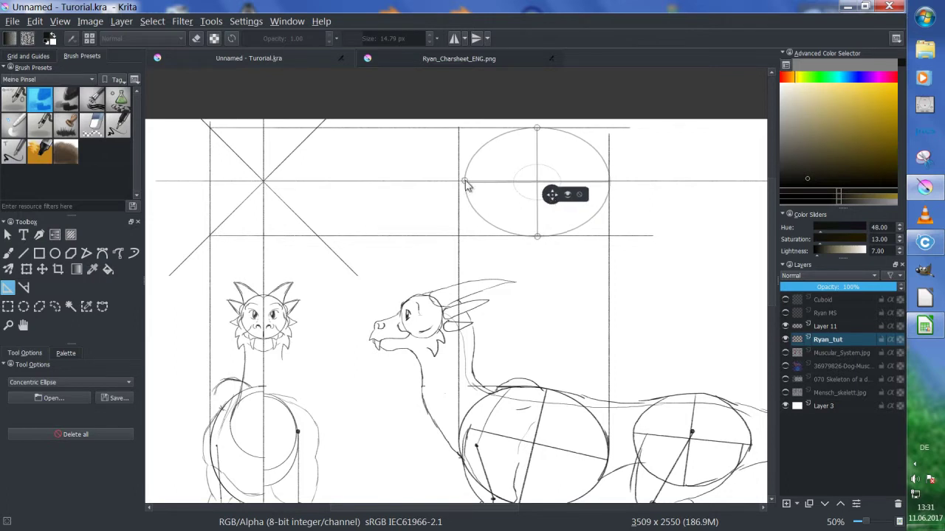
drag(465, 181, 459, 181)
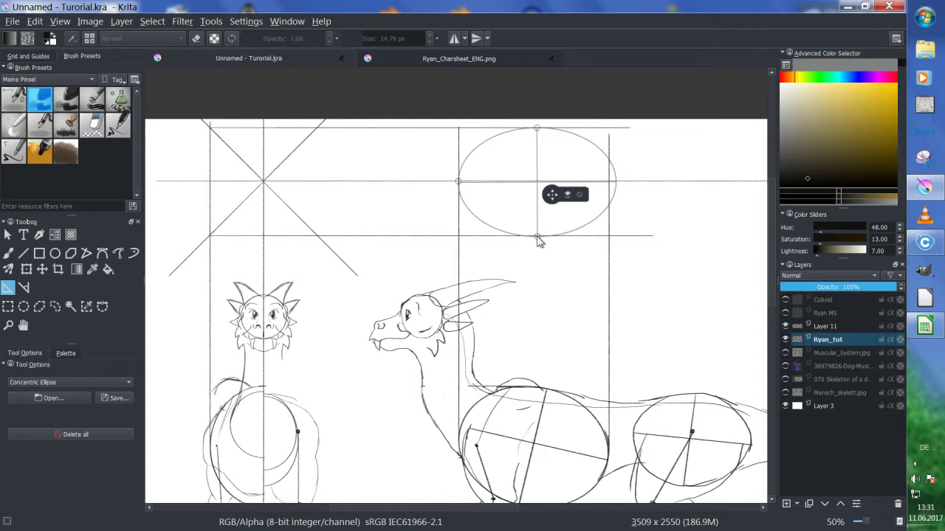
drag(537, 240, 533, 242)
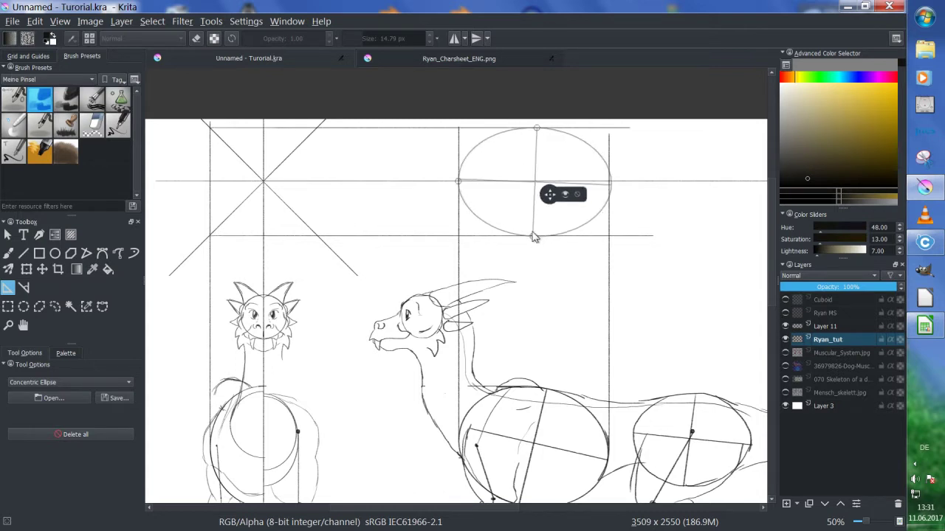
drag(537, 129, 534, 127)
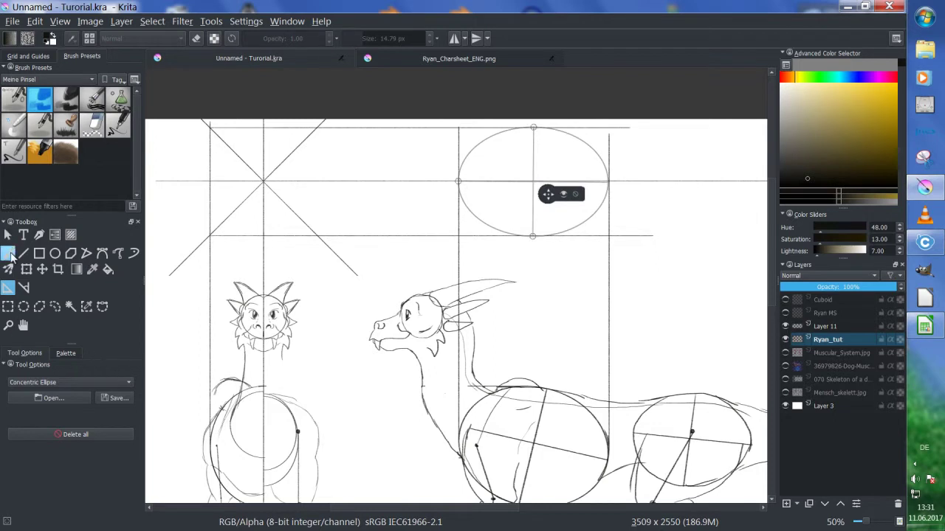
click(9, 254)
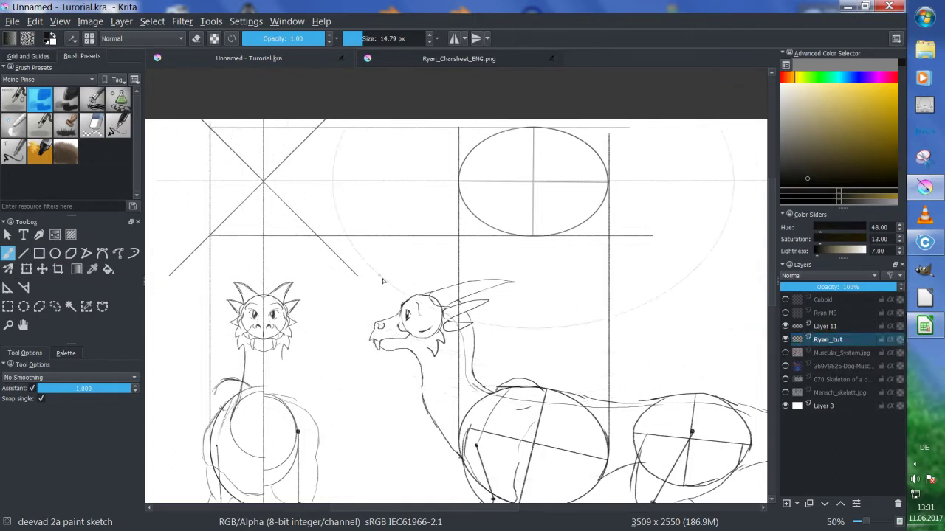
- With assistant snapping off, erase the ribcage's vertical guides between the views and the upper horizontal guide ahead of the top-view ellipse
key(slash)
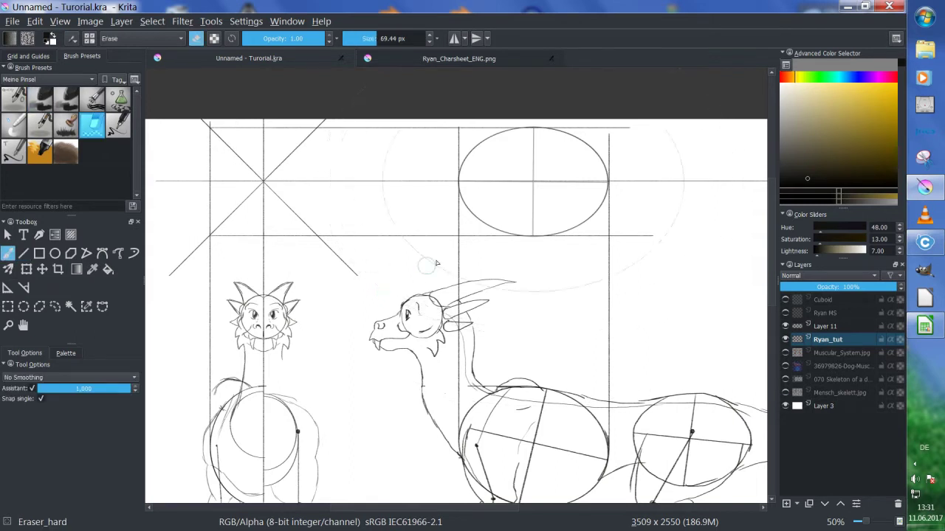
click(33, 389)
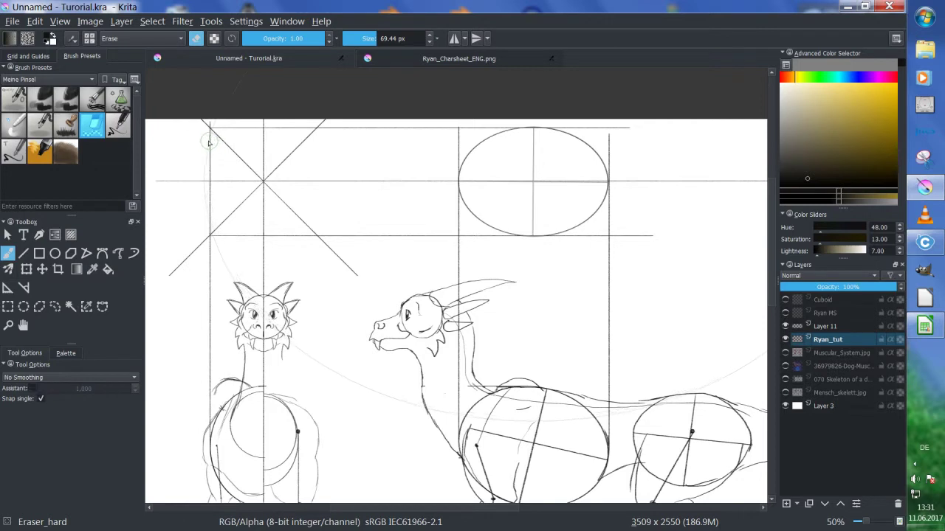
drag(210, 143, 204, 390)
mouse_move(220, 127)
mouse_down()
mouse_move(479, 131)
mouse_move(457, 135)
mouse_move(447, 166)
mouse_move(461, 348)
mouse_up()
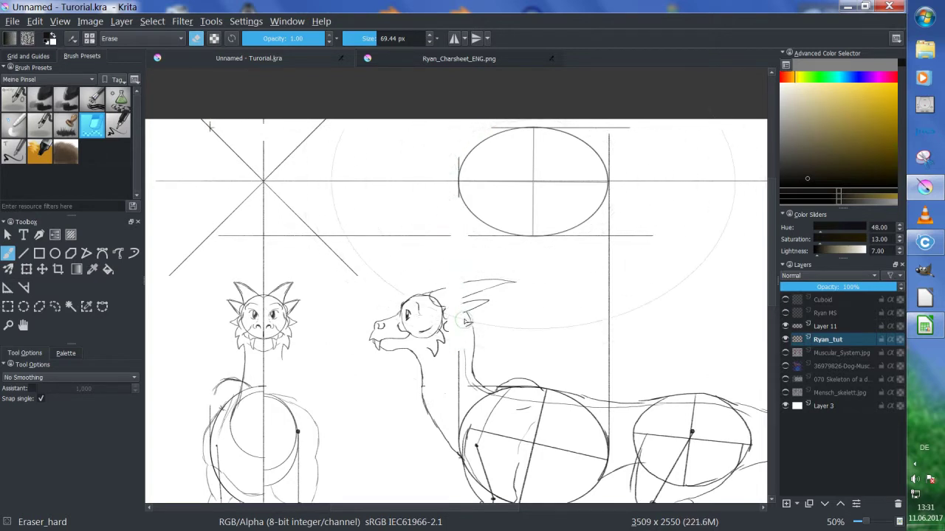
key(ctrl+z)
mouse_move(466, 273)
mouse_down()
mouse_move(449, 262)
mouse_move(457, 253)
mouse_move(449, 214)
mouse_move(456, 263)
mouse_up()
drag(460, 344, 446, 410)
mouse_move(635, 178)
mouse_down()
mouse_move(614, 213)
mouse_move(612, 424)
mouse_up()
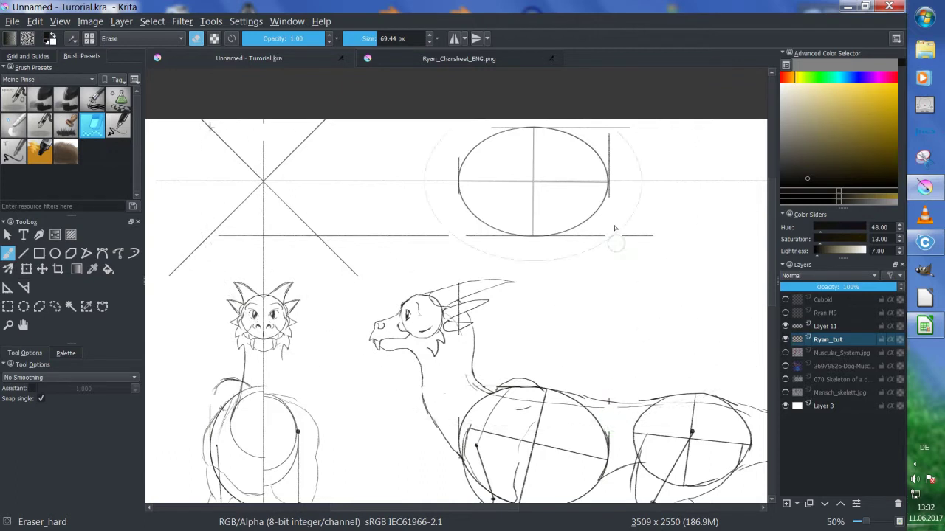
- Erase the excess upper horizontal guide around the ellipse and the lower one between the diagonals and the ellipse
mouse_move(571, 118)
mouse_down()
mouse_move(611, 135)
mouse_move(617, 180)
mouse_move(633, 197)
mouse_up()
key(ctrl+z)
mouse_move(572, 123)
mouse_down()
mouse_move(632, 135)
mouse_move(607, 137)
mouse_move(621, 169)
mouse_up()
mouse_move(224, 237)
mouse_down()
mouse_move(449, 229)
mouse_move(494, 242)
mouse_up()
- On Layer 11, draw vertical guide lines up from the front and rear edges of the side-view pelvis, past the top-view centre line
mouse_move(354, 434)
mouse_down()
mouse_move(425, 291)
mouse_move(418, 344)
mouse_up()
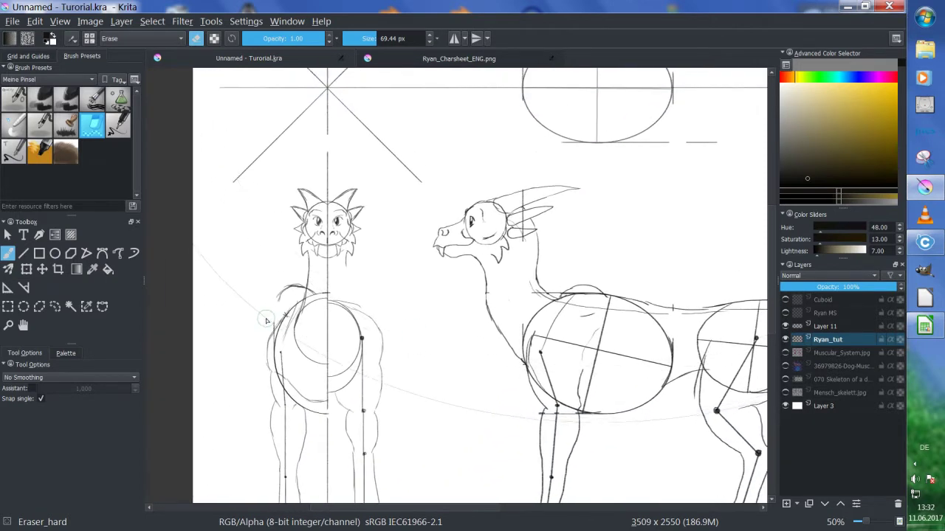
click(826, 326)
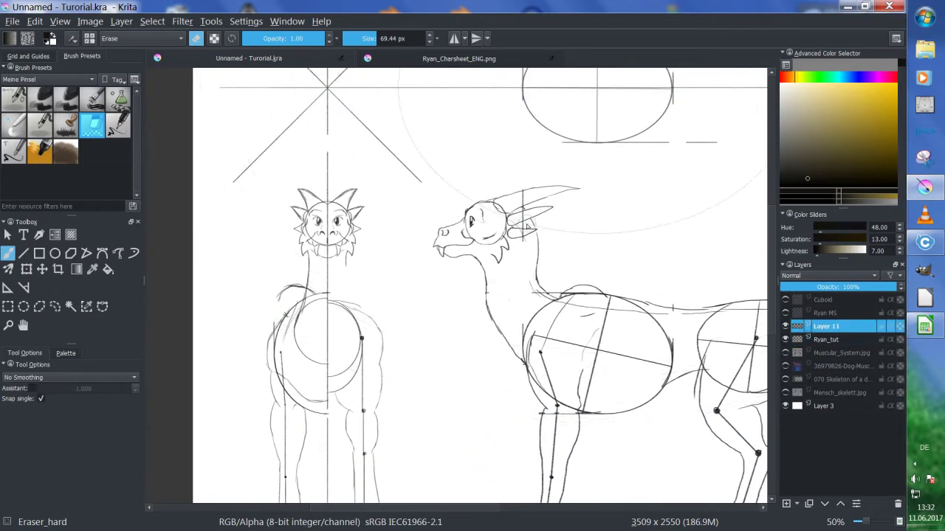
drag(632, 214, 574, 267)
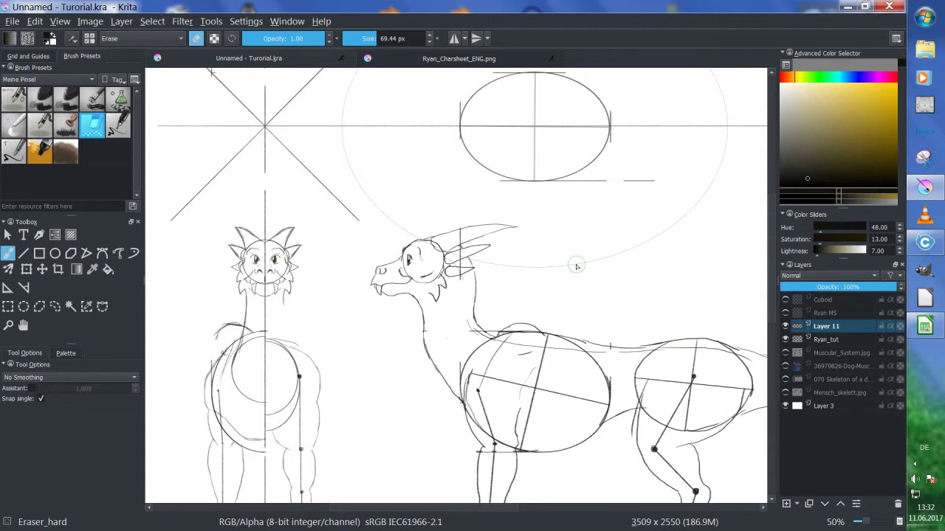
key(slash)
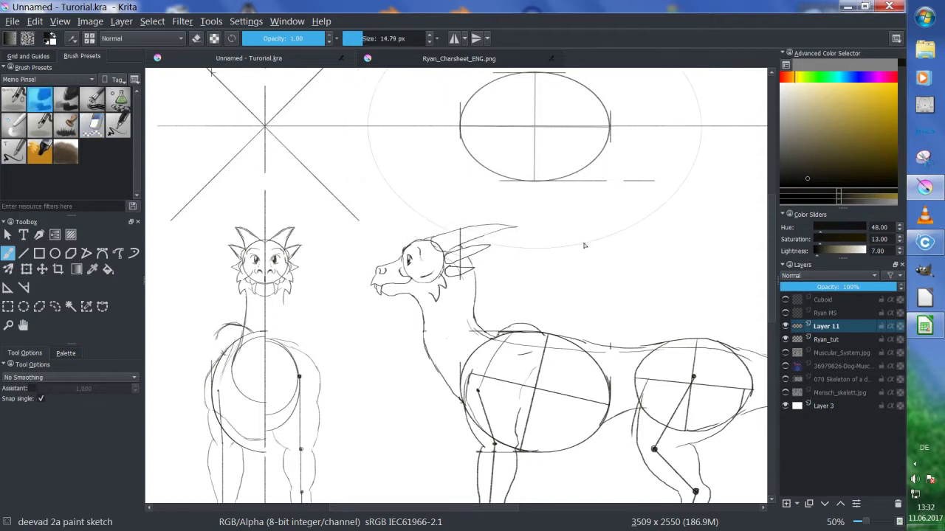
drag(682, 322, 590, 274)
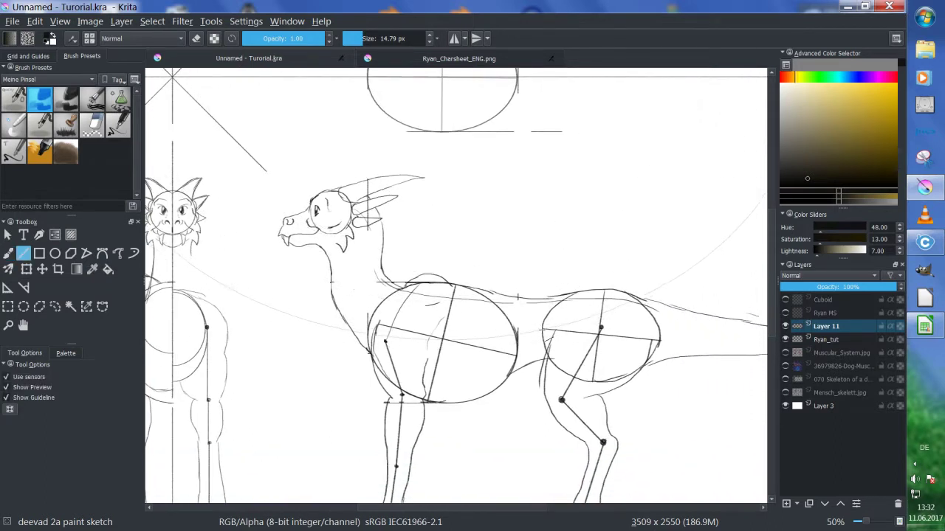
mouse_move(550, 284)
mouse_down()
mouse_move(545, 342)
mouse_move(538, 84)
mouse_up()
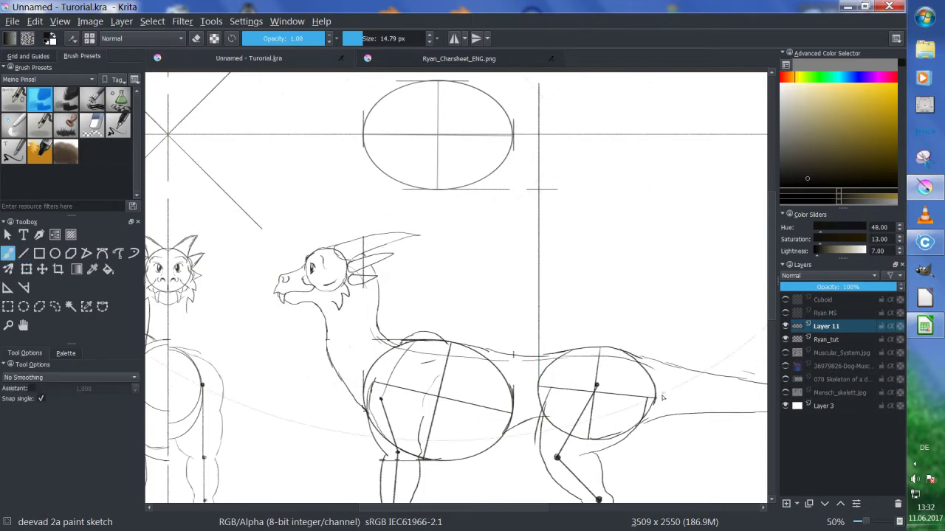
drag(656, 400, 656, 76)
key(b)
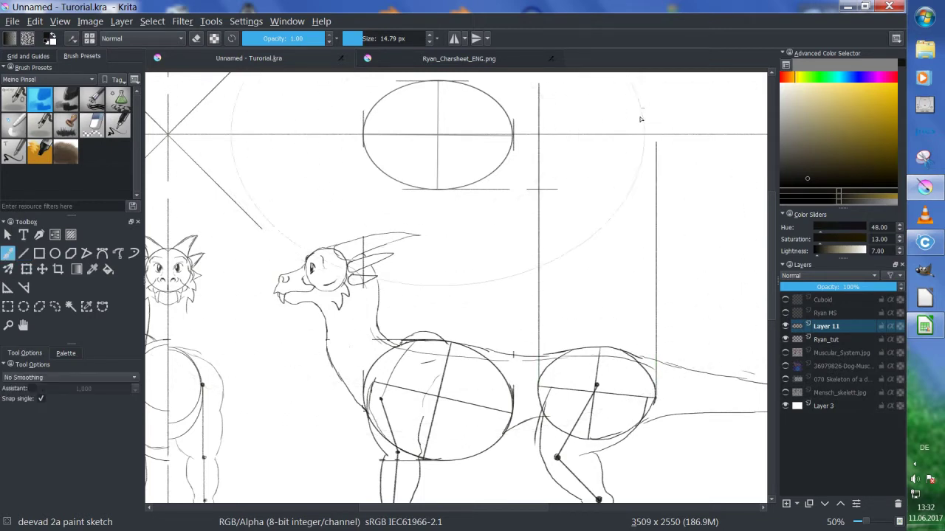
- Draw a vertical guide line from the joint at the edge of the front view's smaller pelvis circle up through the diagonals
drag(380, 235, 584, 201)
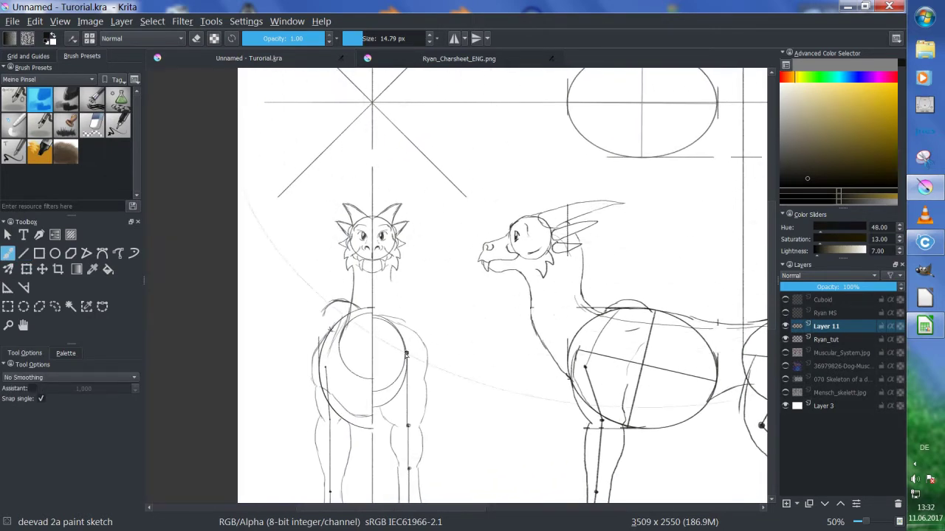
key(v)
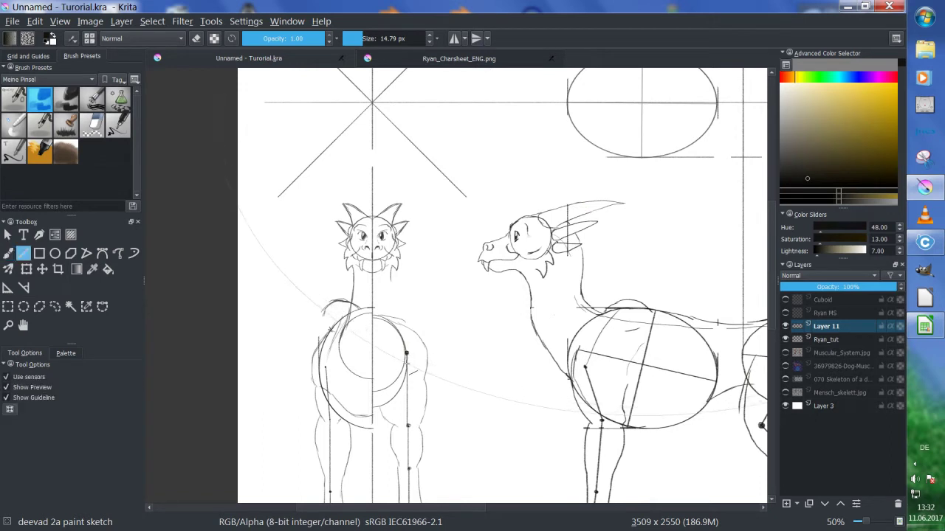
mouse_move(406, 354)
mouse_down()
mouse_move(408, 68)
mouse_move(407, 83)
mouse_up()
key(b)
- Try separate horizontal guide lines from where the front-view pelvis guide meets the lower and upper diagonals
drag(464, 163, 427, 204)
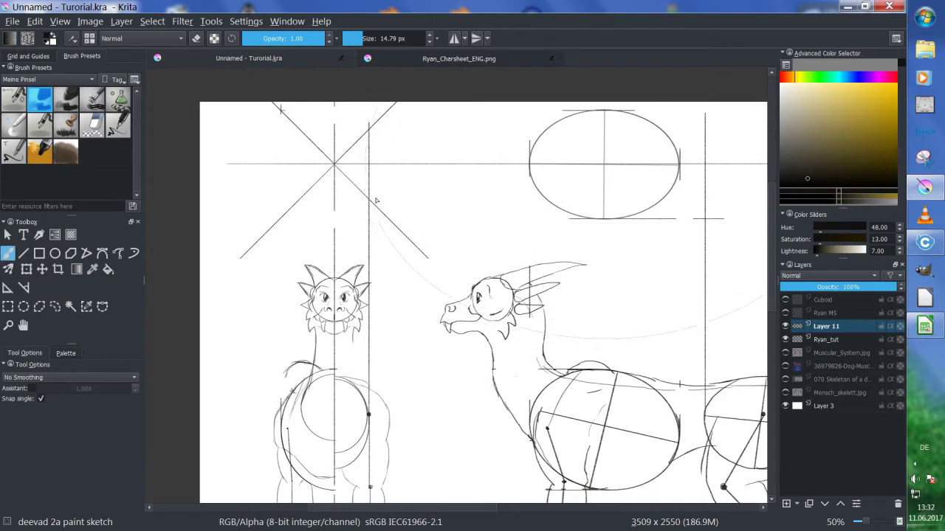
key(v)
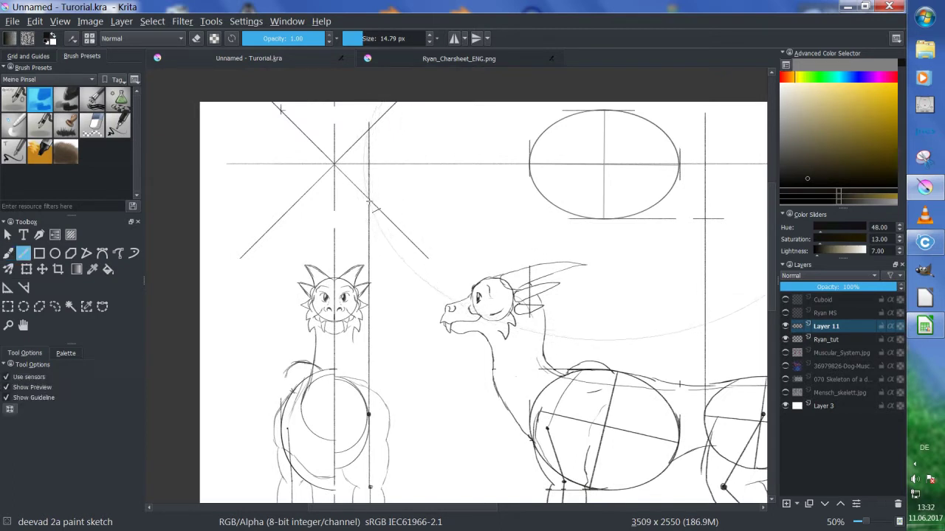
mouse_move(369, 199)
mouse_down()
mouse_move(745, 197)
mouse_move(725, 198)
mouse_up()
key(b)
key(v)
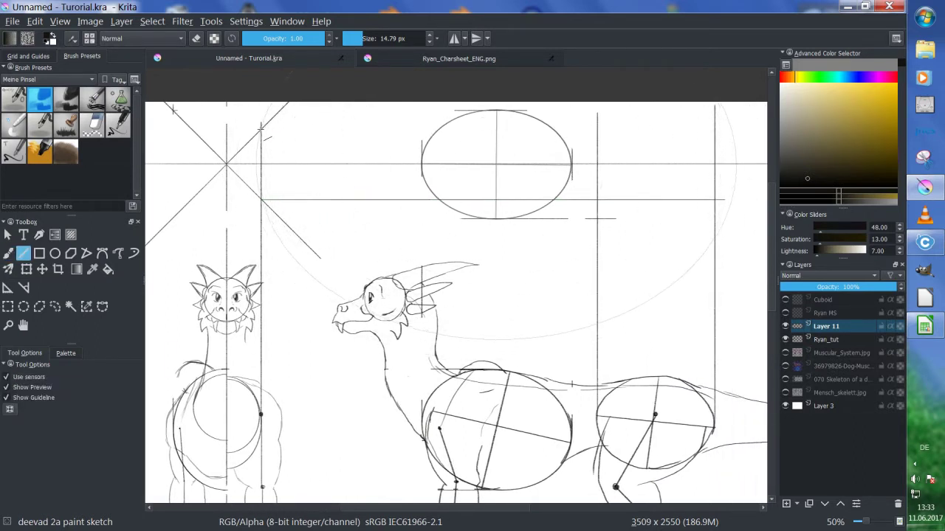
drag(260, 129, 336, 135)
key(b)
key(ctrl+z)
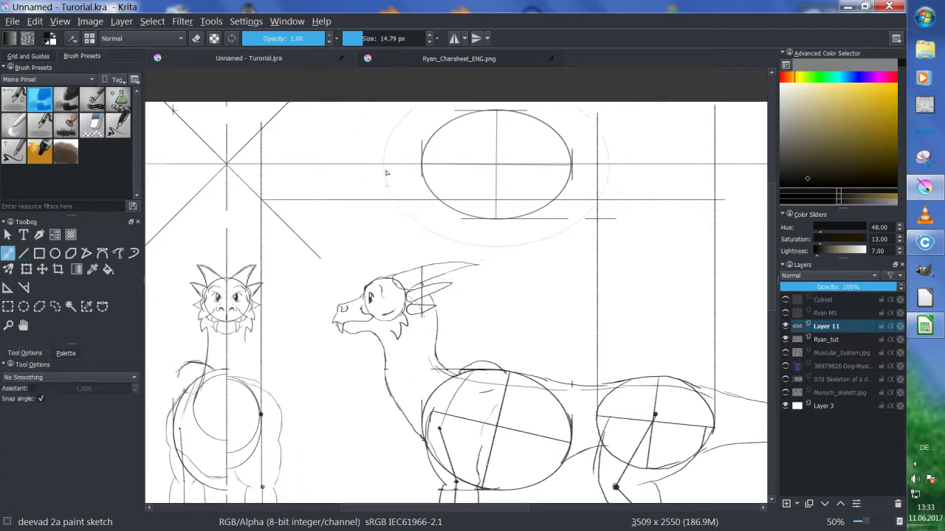
- Draw a mirrored pair of horizontal pelvis guides from the diagonals past the rear guide, with the horizontal mirror axis aligned to the top-view centre line
click(475, 39)
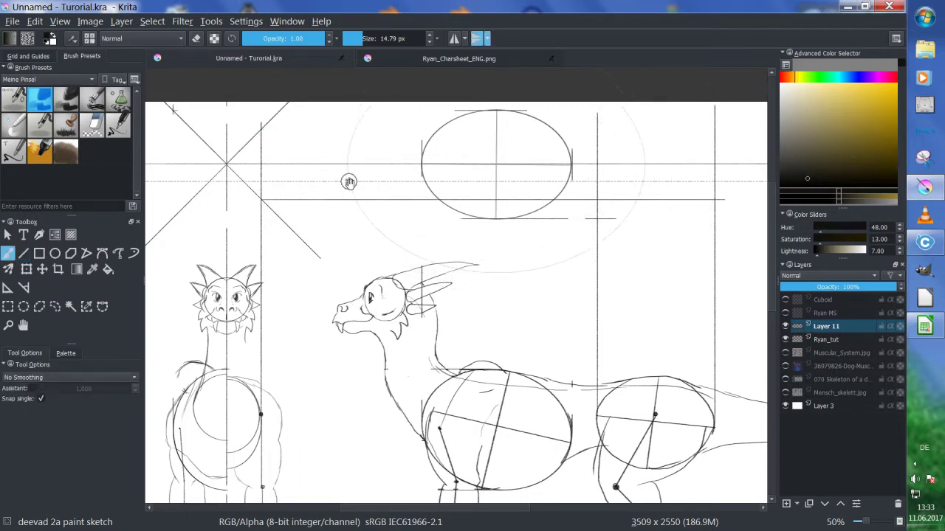
drag(347, 177, 344, 164)
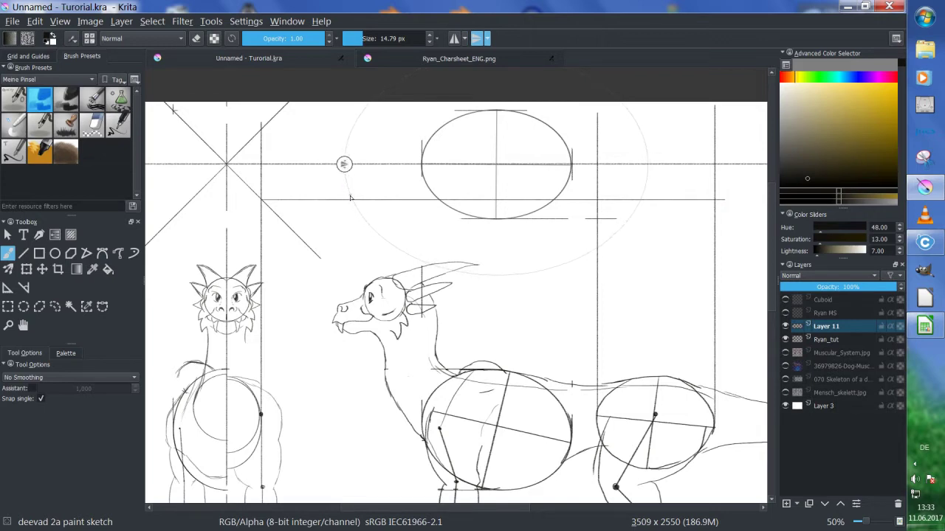
key(ctrl+z)
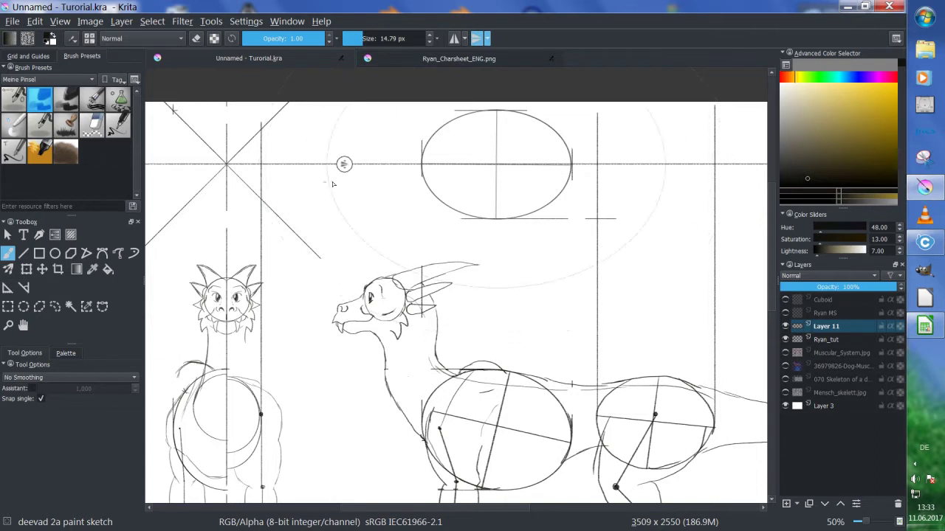
drag(343, 164, 348, 164)
key(v)
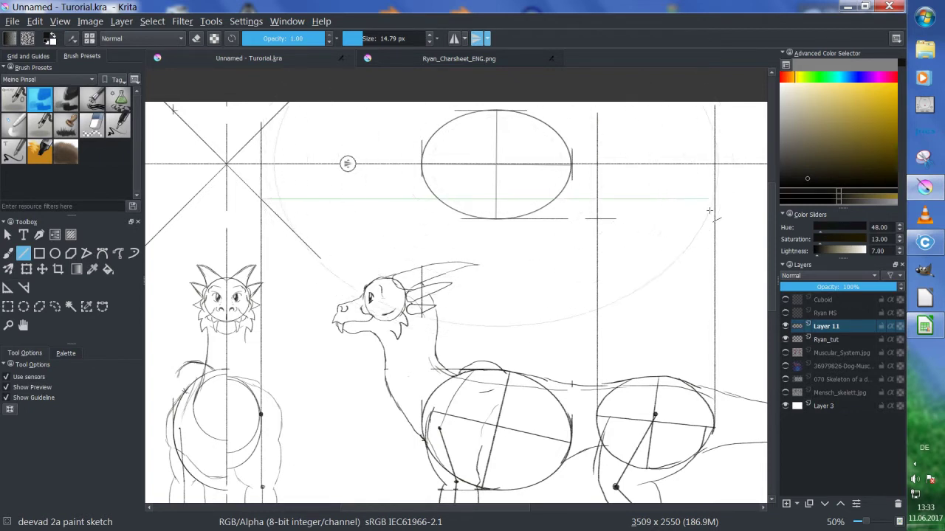
key(b)
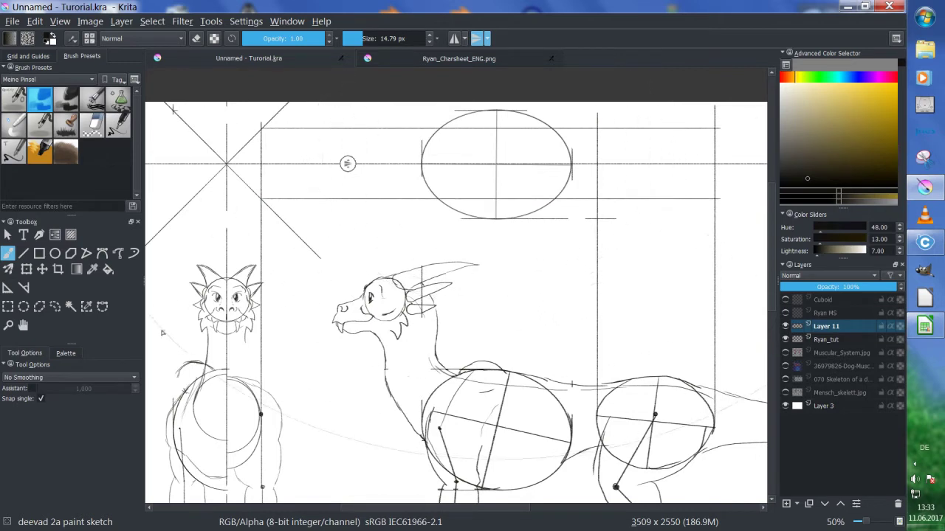
- Move the concentric ellipse assistant above the side-view pelvis and fit it to the four pelvis guides
click(11, 288)
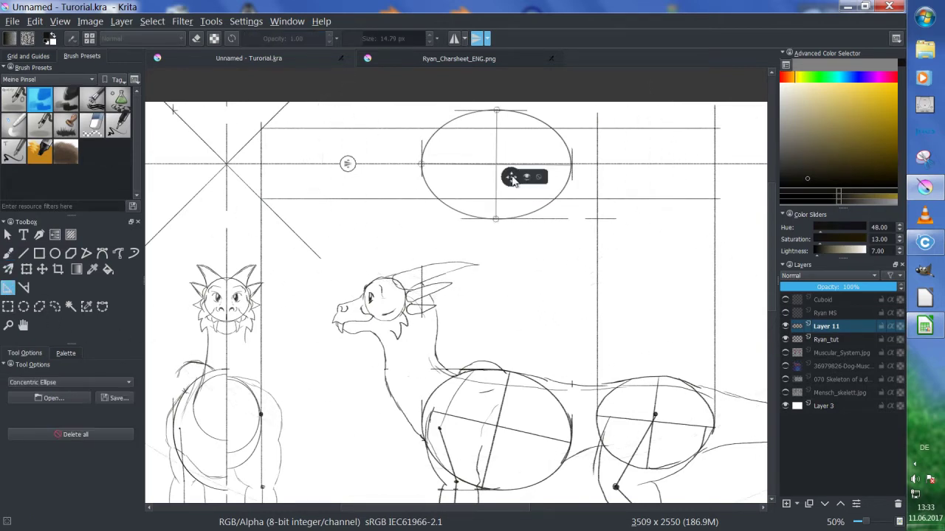
drag(510, 178, 671, 180)
drag(580, 163, 598, 164)
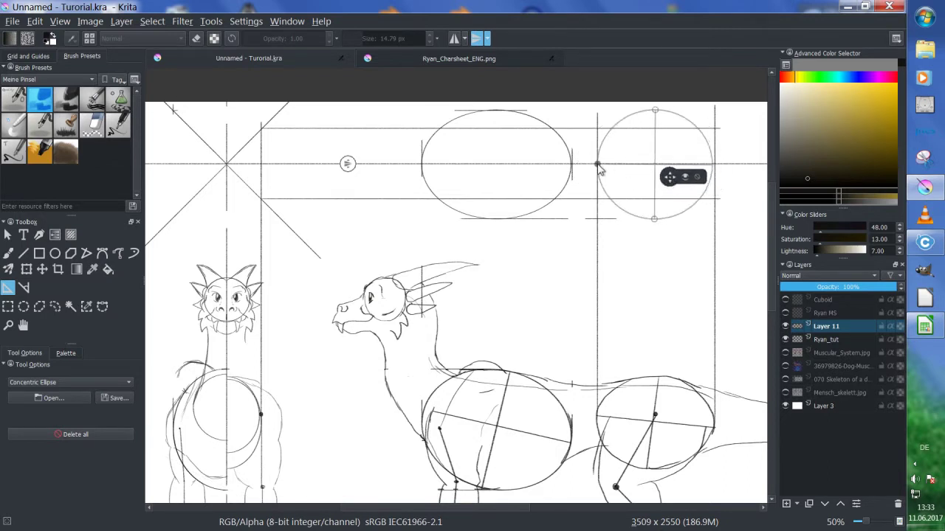
drag(648, 115, 655, 134)
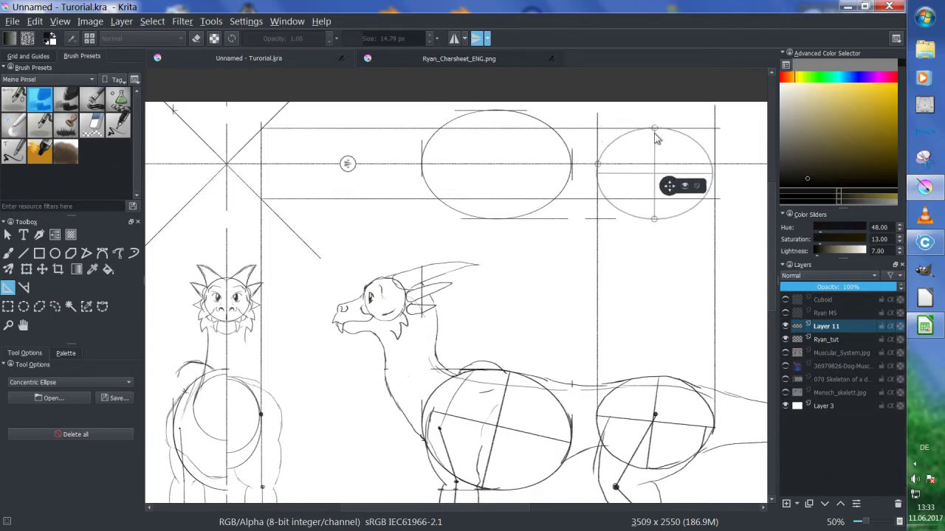
drag(654, 220, 657, 200)
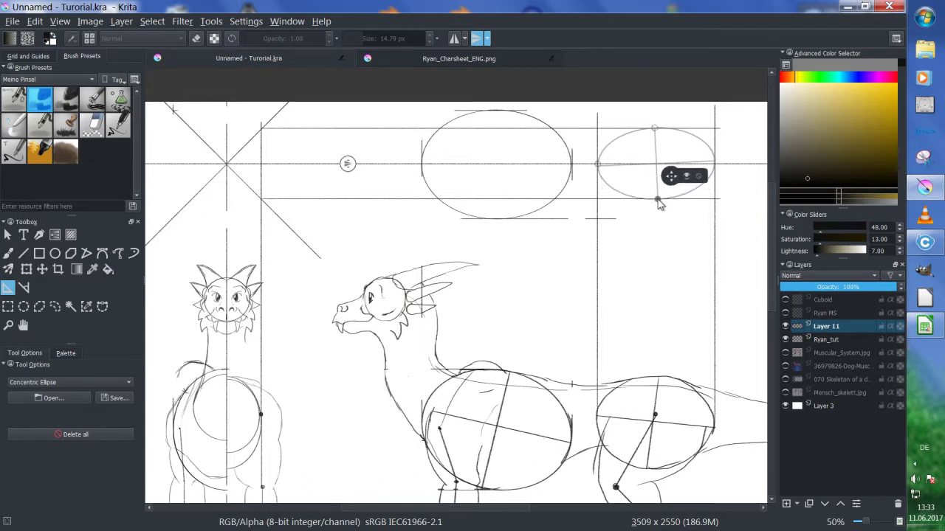
drag(659, 131, 661, 129)
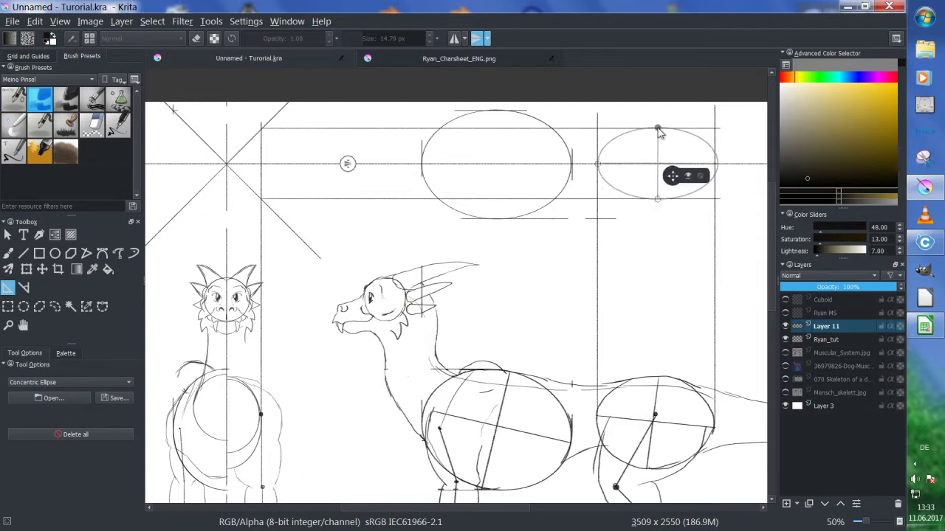
drag(659, 206, 656, 206)
drag(659, 130, 656, 128)
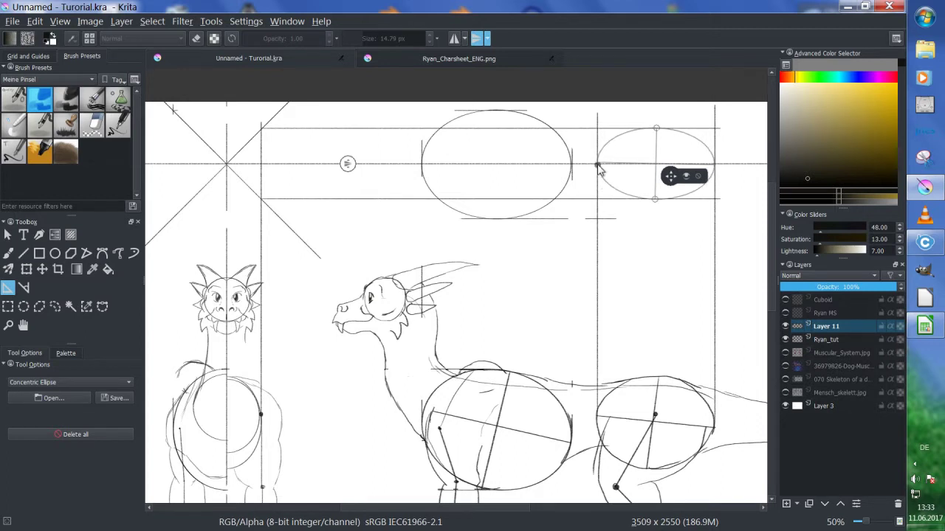
- Refine the ellipse assistant's fit to the pelvis guides, and trace the top-view pelvis on layer Ryan_tut with assistant snapping on
drag(656, 133, 658, 135)
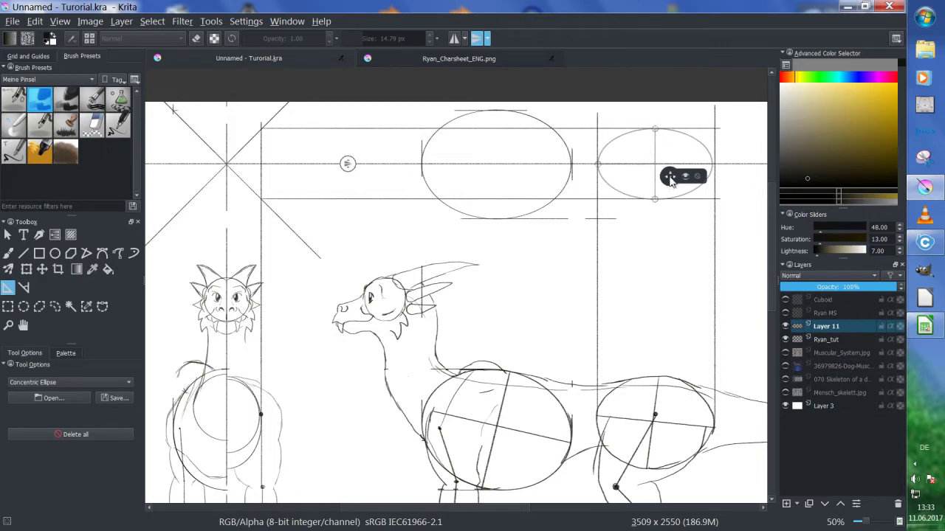
drag(670, 177, 670, 177)
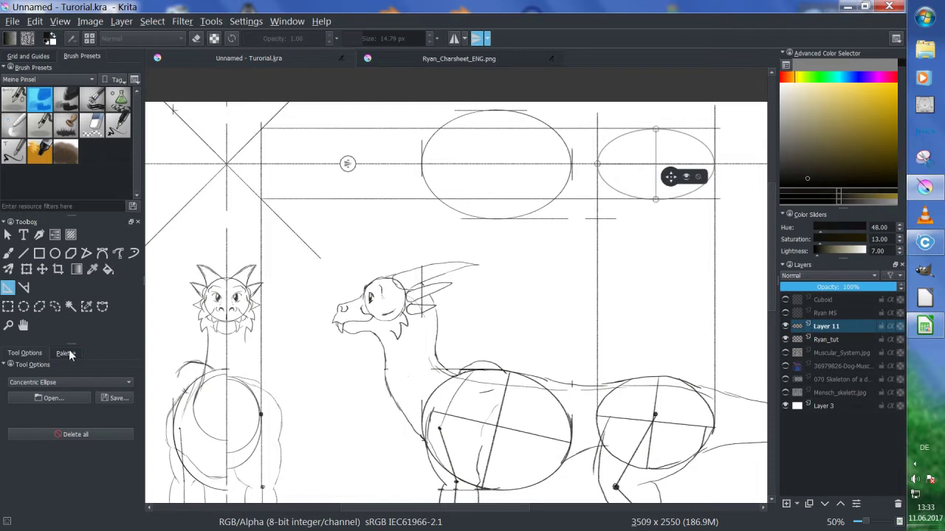
key(b)
click(31, 389)
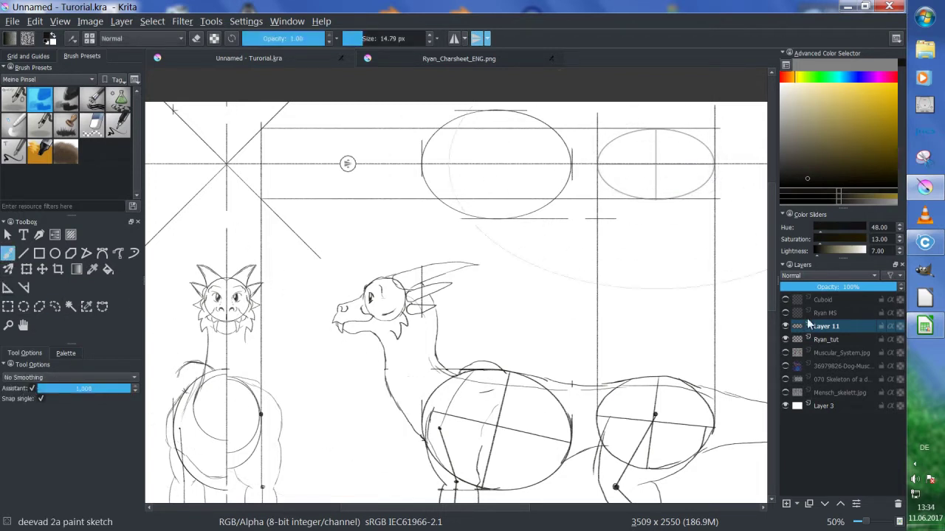
click(824, 343)
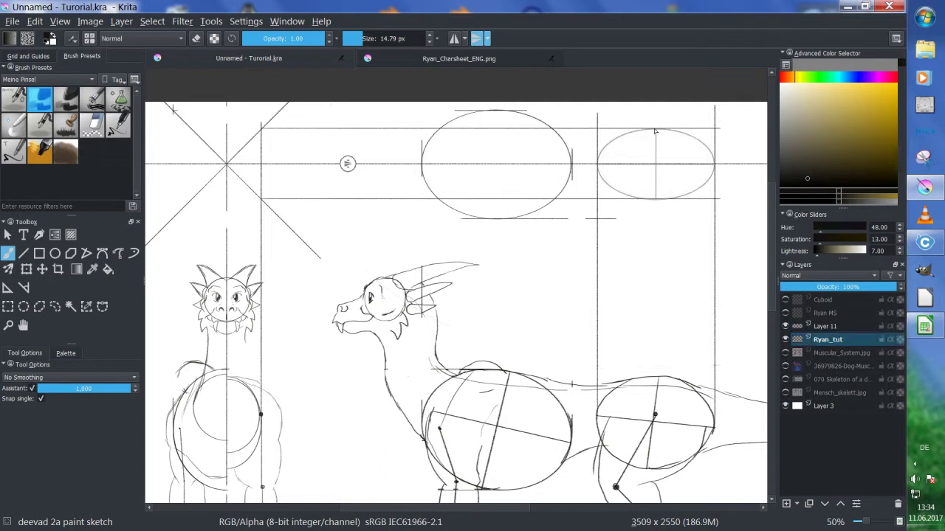
mouse_move(599, 192)
mouse_down()
mouse_move(644, 211)
mouse_move(688, 207)
mouse_up()
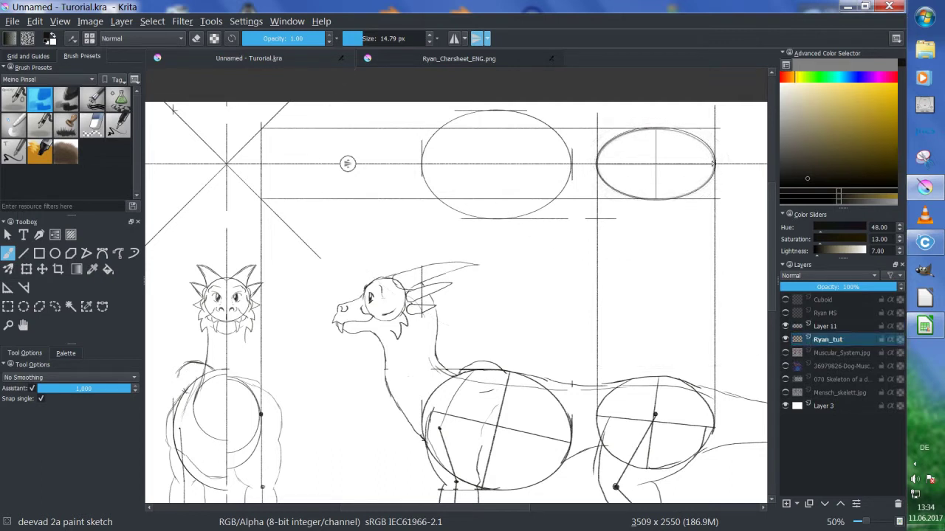
key(ctrl+z)
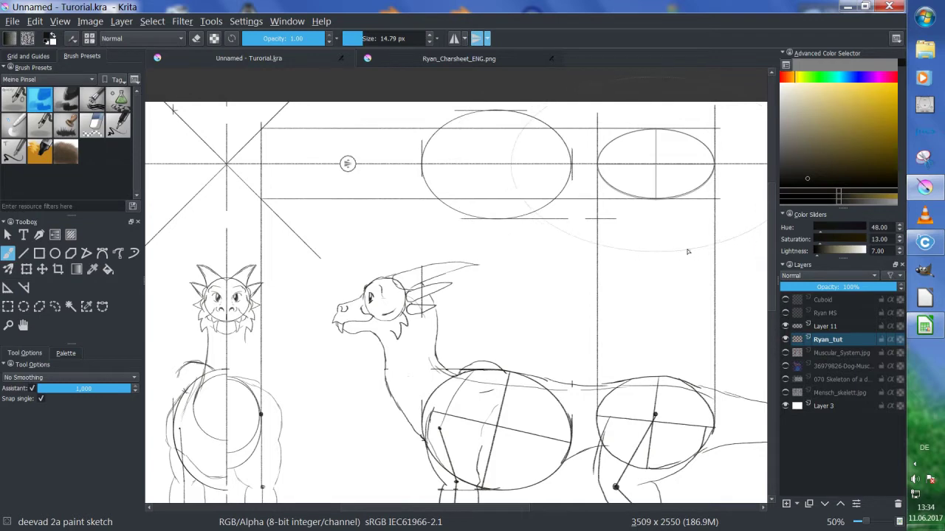
- Sketch the mirrored waist contours joining the top-view ribcage and pelvis ellipses freehand, with assistant snapping off
click(784, 337)
drag(380, 236, 424, 225)
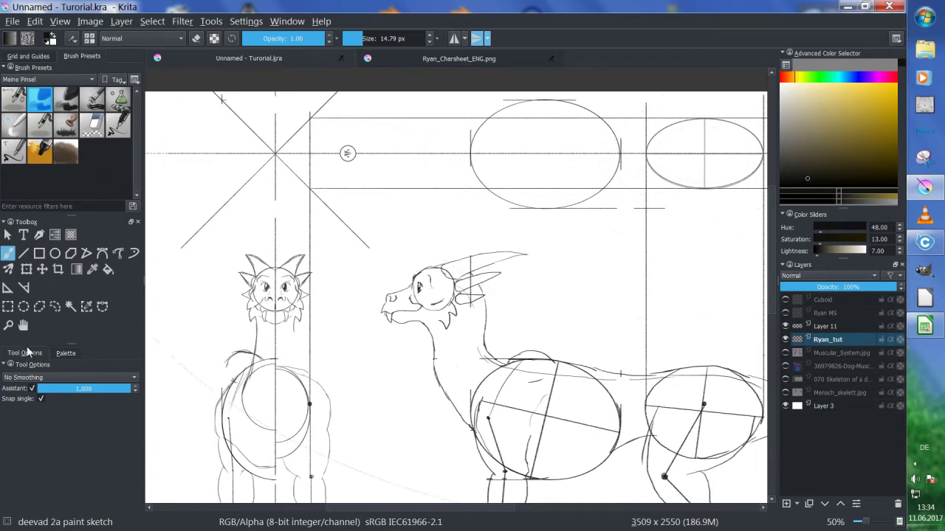
click(31, 388)
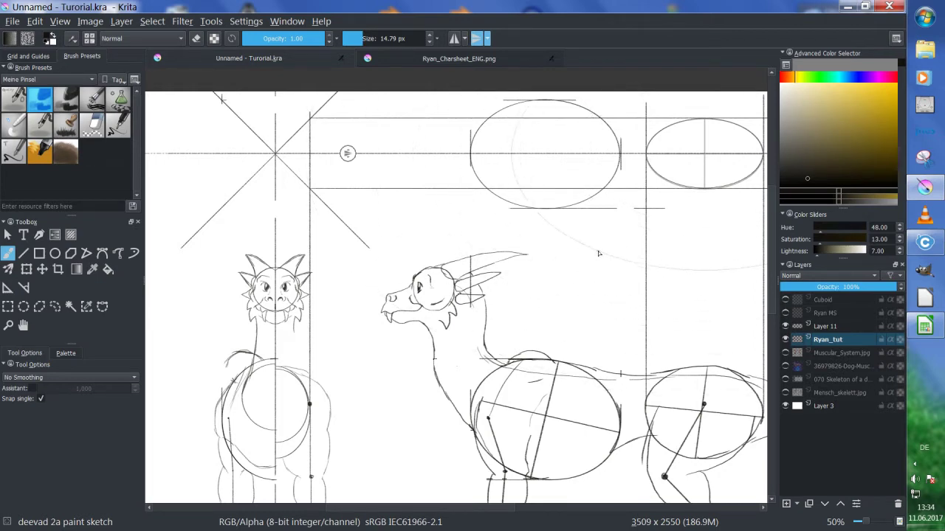
drag(631, 259, 588, 258)
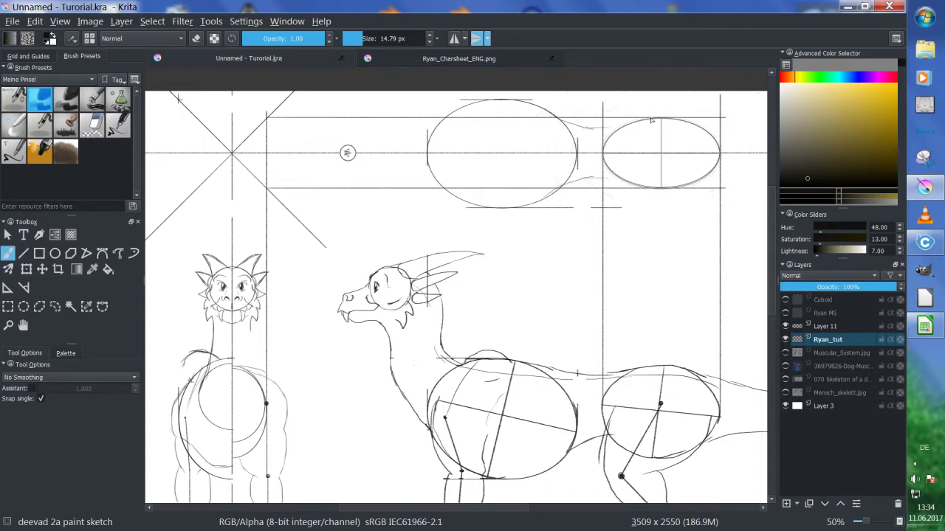
mouse_move(625, 124)
mouse_down()
mouse_move(538, 107)
mouse_move(633, 123)
mouse_up()
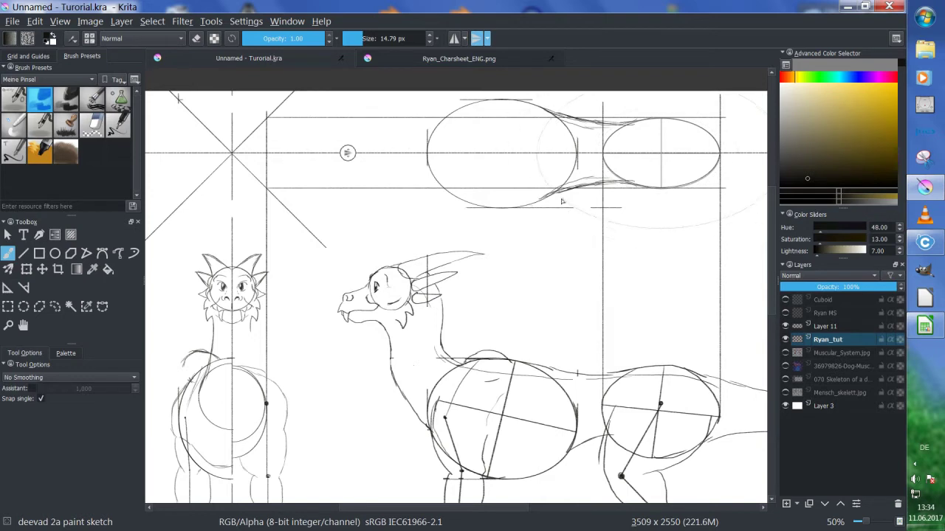
drag(571, 194, 612, 187)
drag(650, 118, 578, 122)
drag(626, 182, 577, 189)
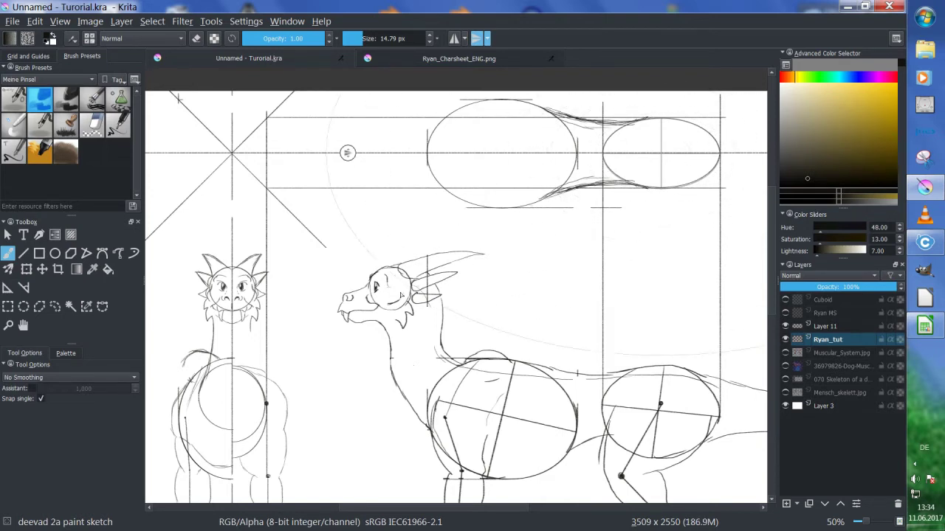
- On Layer 11, project the front view's outer thigh edge up to the diagonals and across as mirrored horizontal guides past the pelvis
drag(439, 288, 506, 234)
drag(422, 200, 366, 262)
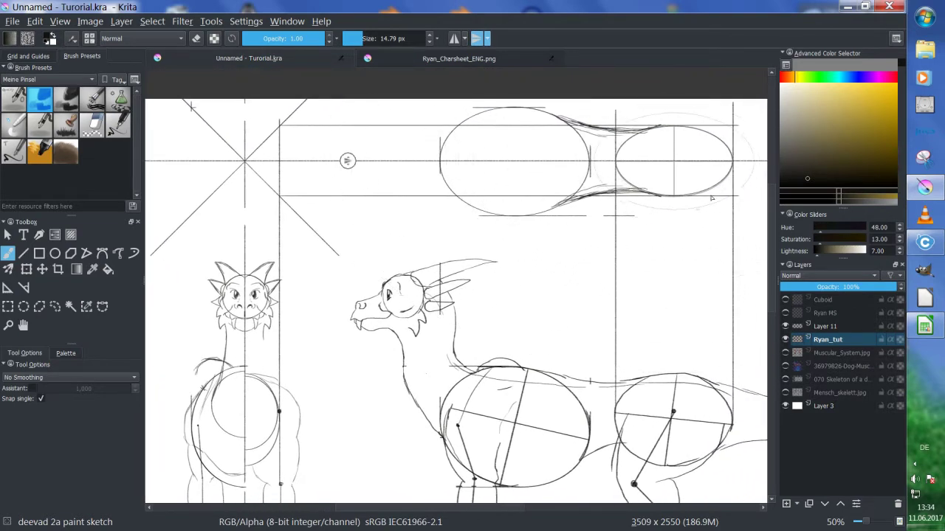
drag(337, 325, 422, 267)
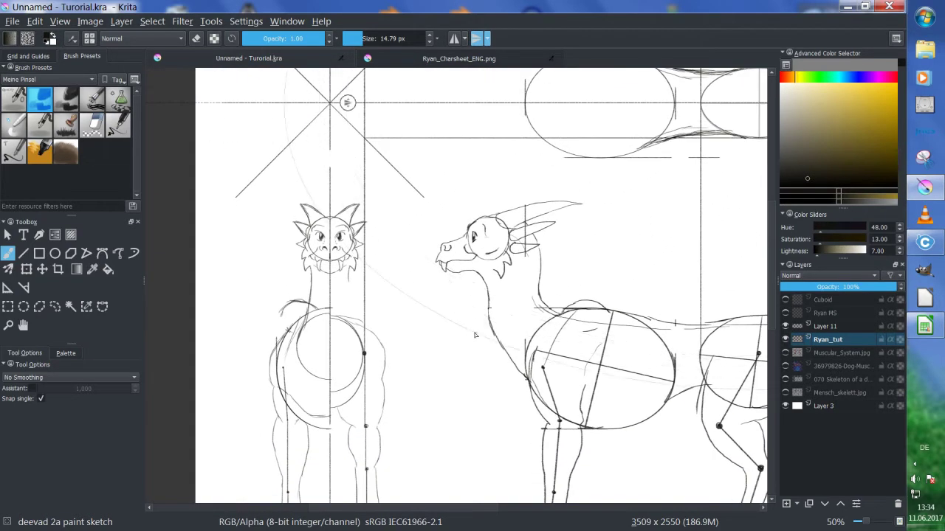
drag(476, 334, 463, 270)
click(826, 327)
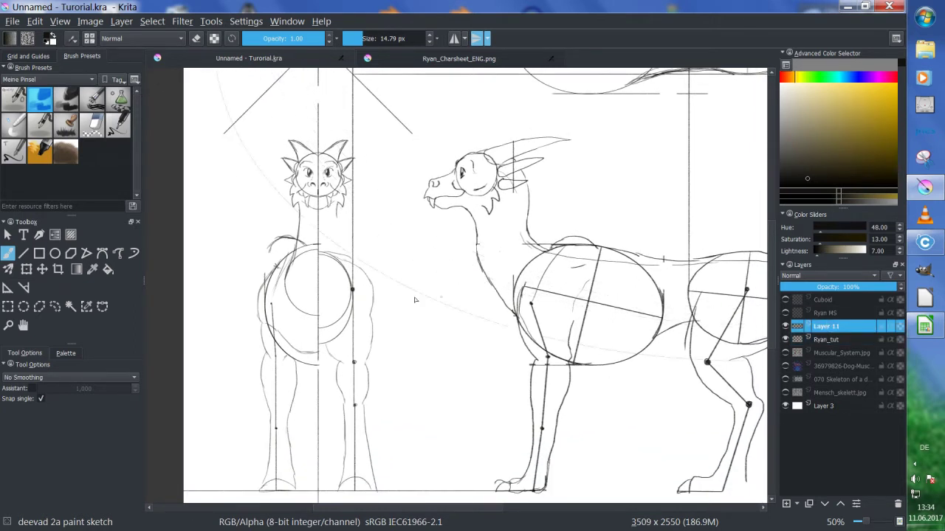
key(v)
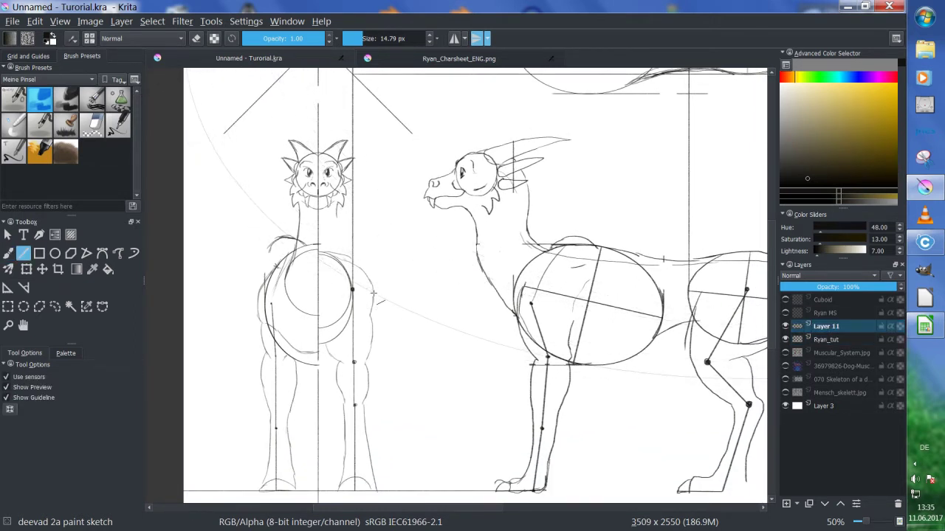
scroll(372, 221, up, 2)
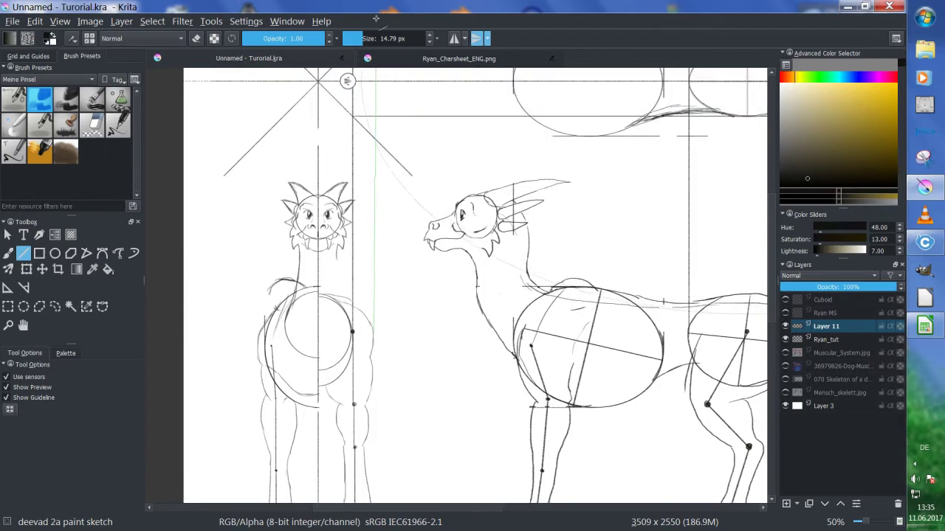
drag(374, 156, 374, 155)
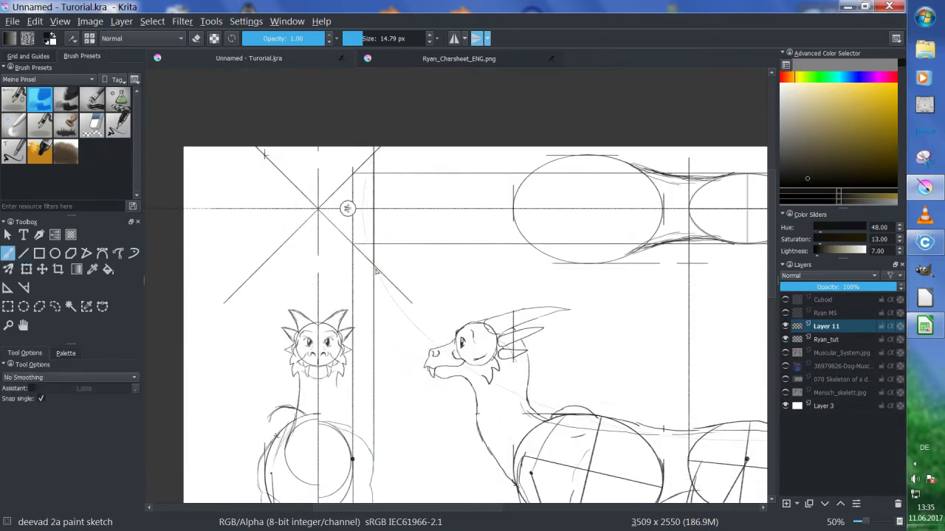
mouse_move(374, 265)
mouse_down()
mouse_move(790, 276)
mouse_move(672, 280)
mouse_up()
key(b)
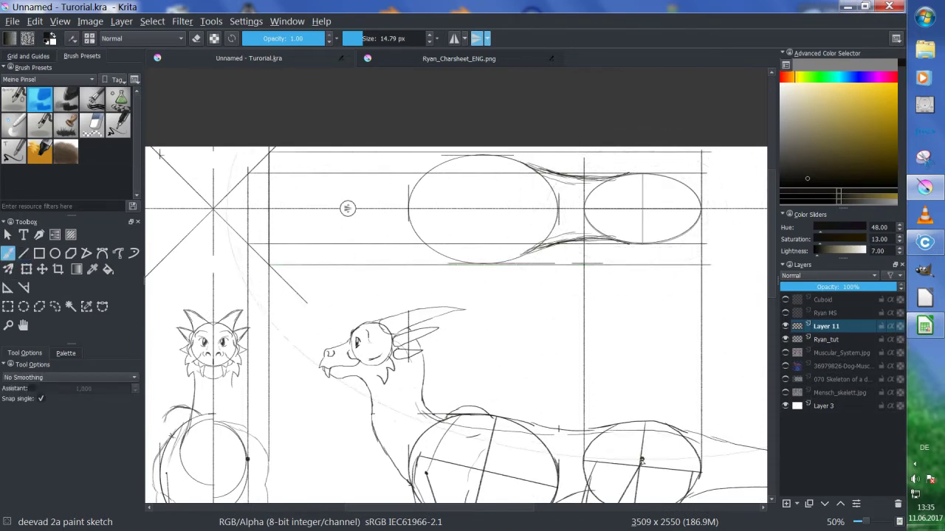
- Draw a straight vertical guide from the side-view hip joint up through the centre of the top-view pelvis
key(v)
drag(642, 460, 648, 282)
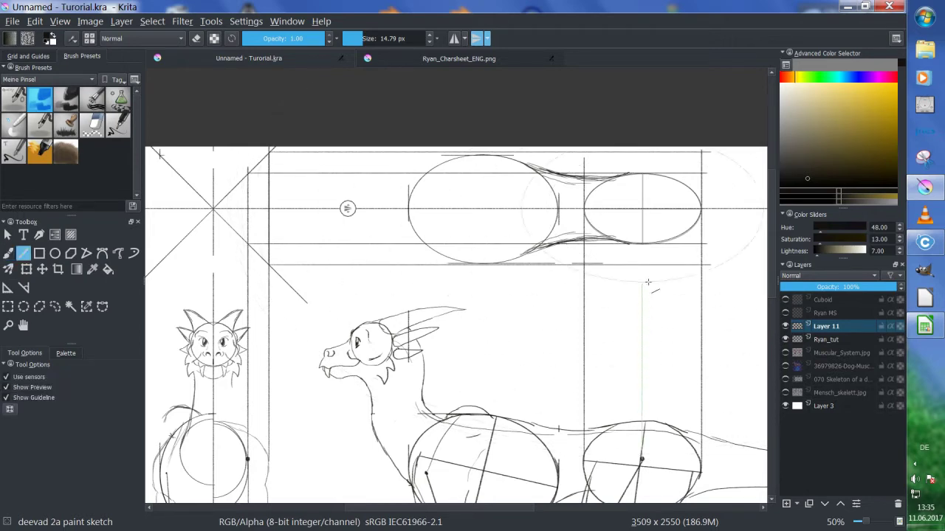
drag(646, 243, 642, 151)
key(b)
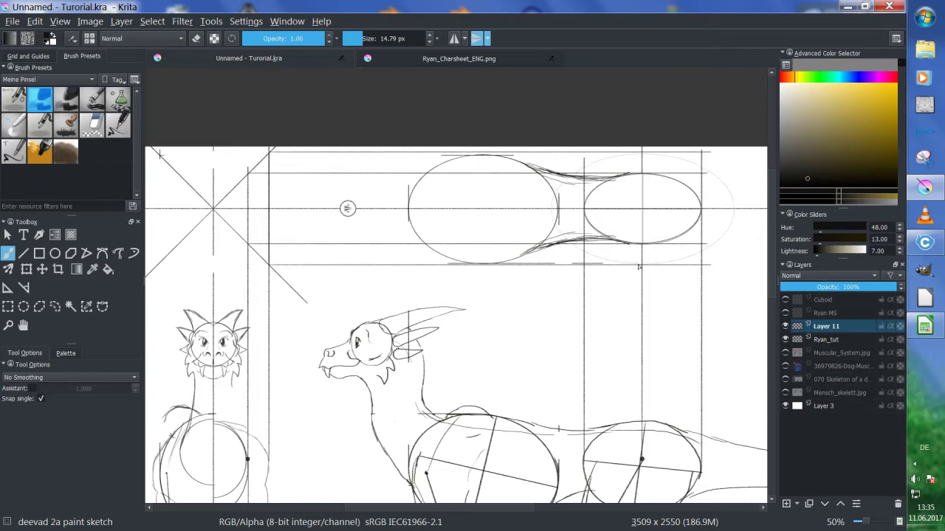
- Sketch the mirrored rounded thigh outlines on layer Ryan_tut, bulging from the top-view pelvis out to the thigh guides
click(830, 340)
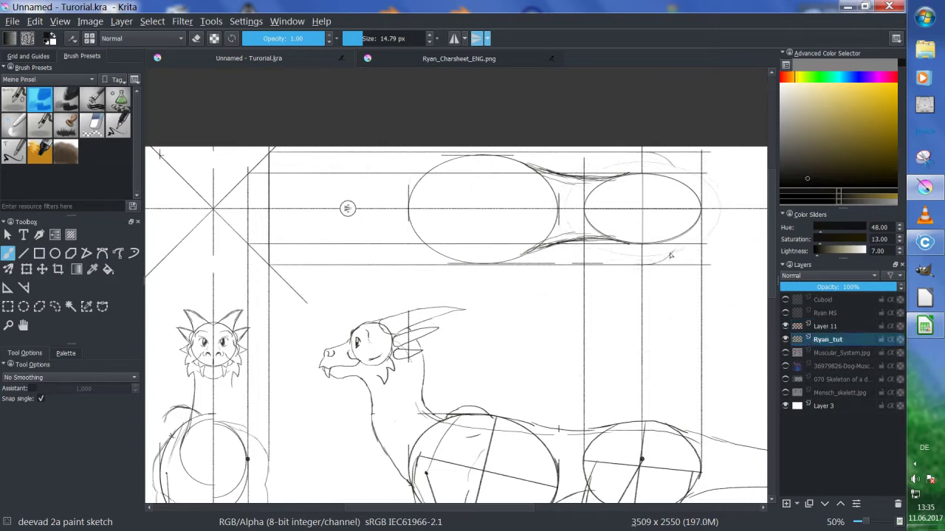
mouse_move(650, 268)
mouse_down()
mouse_move(712, 184)
mouse_move(609, 250)
mouse_up()
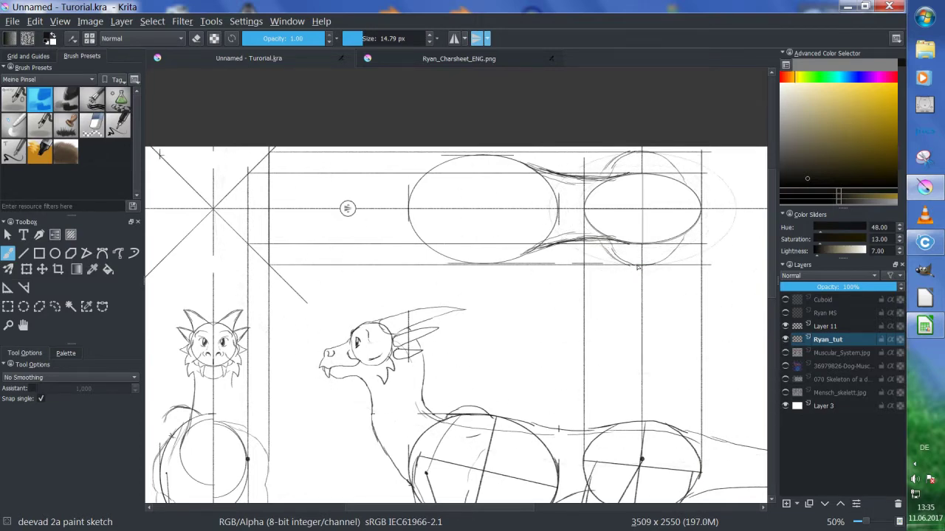
key(ctrl+z)
drag(648, 268, 606, 253)
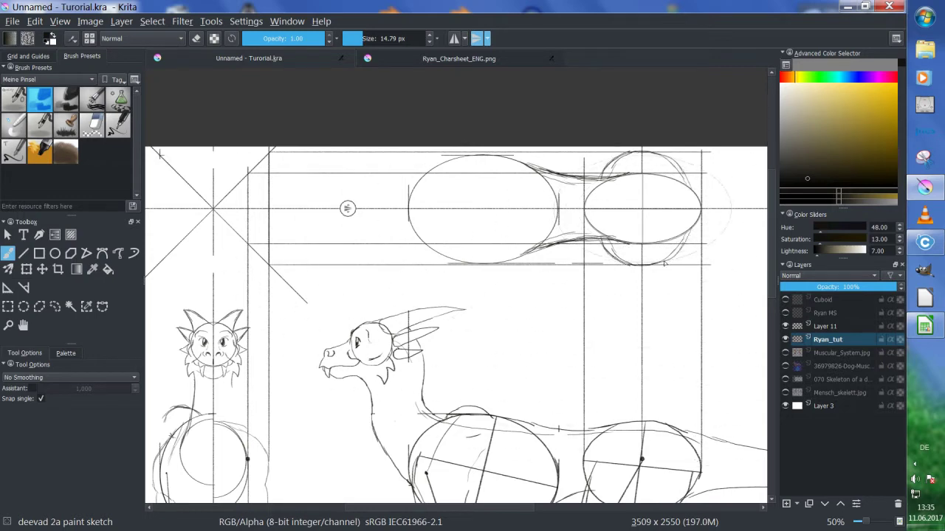
- Mark the tail tip on the top-view centre line, directly above the end of the side-view tail
drag(729, 281, 434, 260)
drag(536, 251, 564, 261)
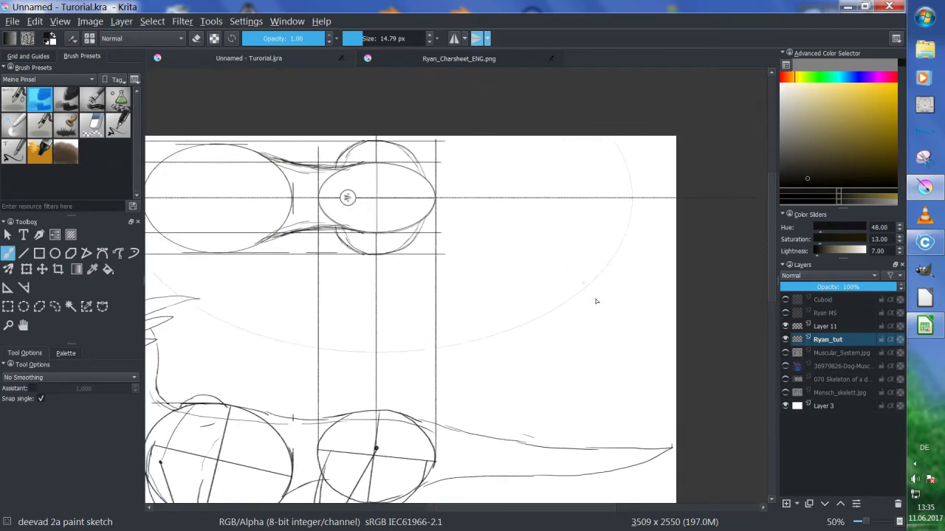
drag(656, 358, 671, 198)
key(ctrl+z)
key(v)
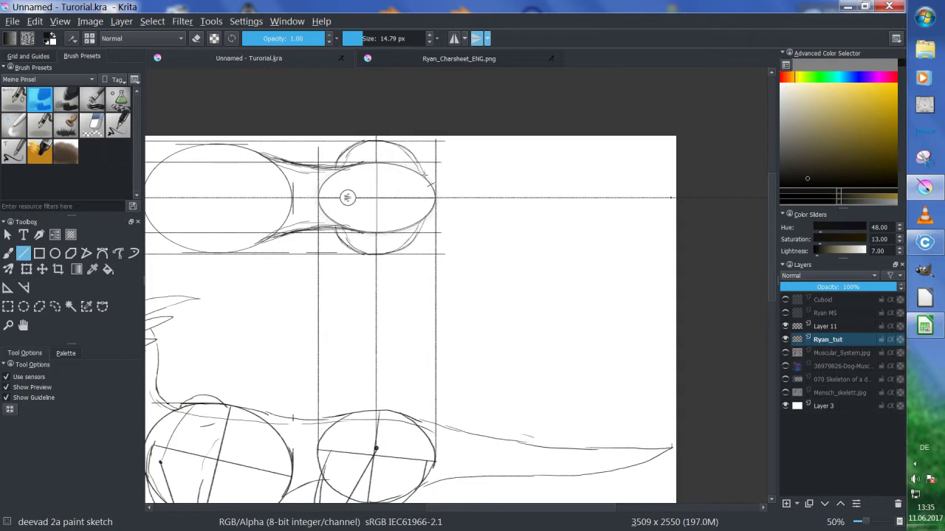
key(b)
key(ctrl+shift+z)
- Try a mirrored pair of straight tail lines from the tip mark to the rear of the thigh outlines
key(v)
drag(671, 198, 424, 174)
key(b)
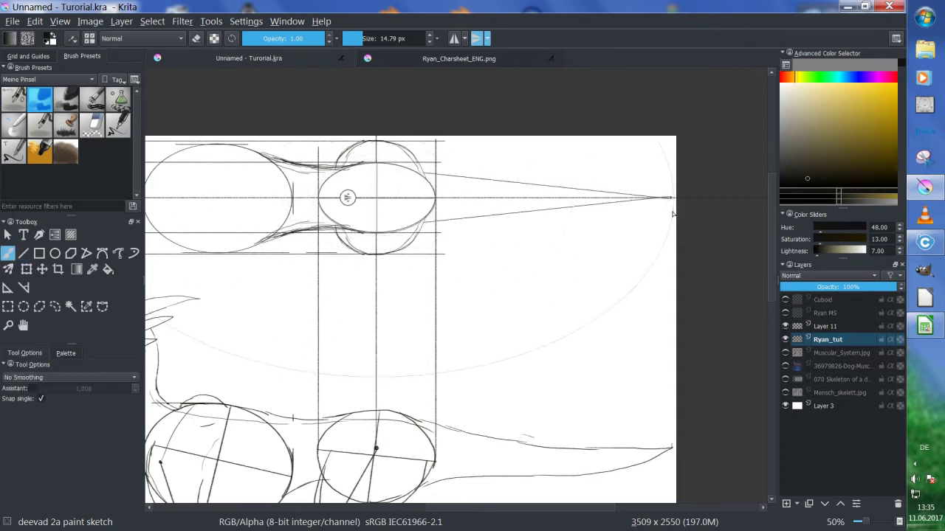
key(ctrl+z)
key(ctrl+z)
key(ctrl+z)
key(ctrl+z)
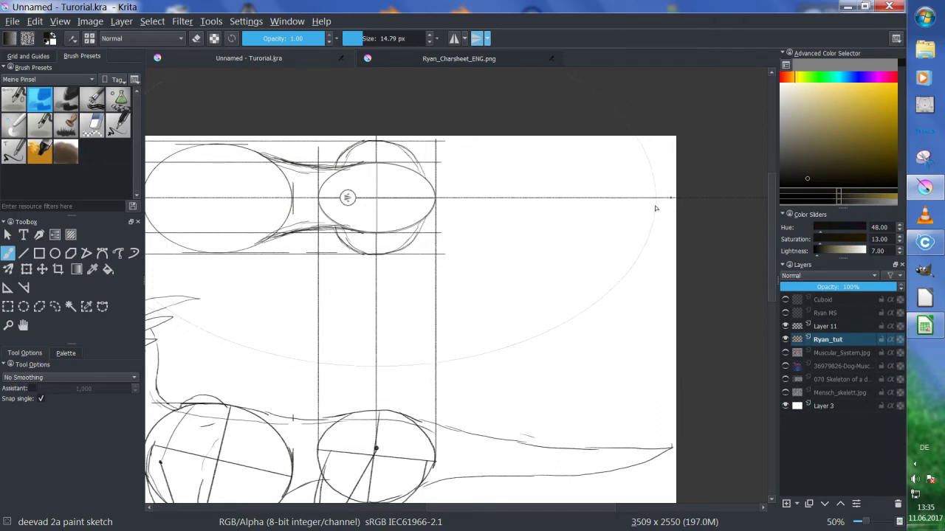
- Draw the mirrored straight tail edges from the tip mark on the centre line to the rear of the top-view thighs
key(ctrl+shift+z)
key(ctrl+shift+z)
key(v)
drag(672, 198, 423, 169)
key(b)
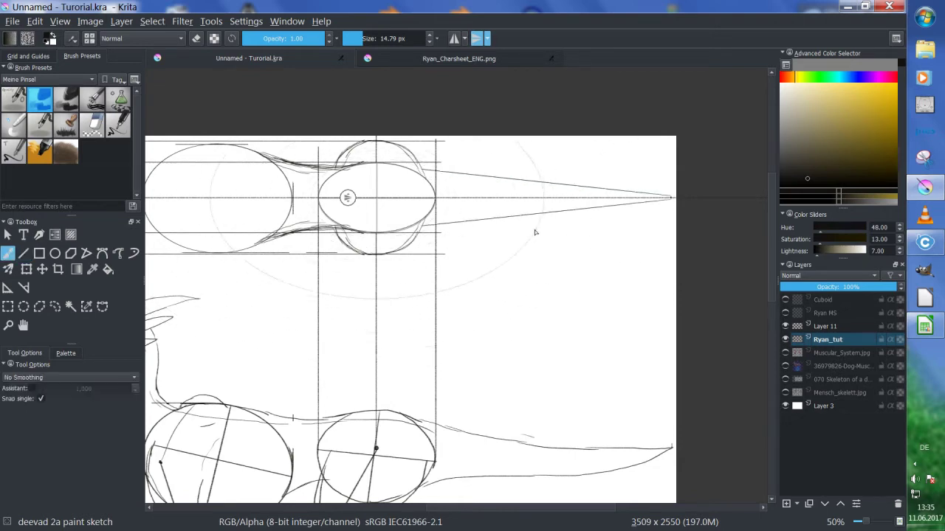
- Draw a straight vertical line from the front view's upper leg joint up past the diagonals
drag(446, 282, 542, 231)
drag(383, 247, 605, 238)
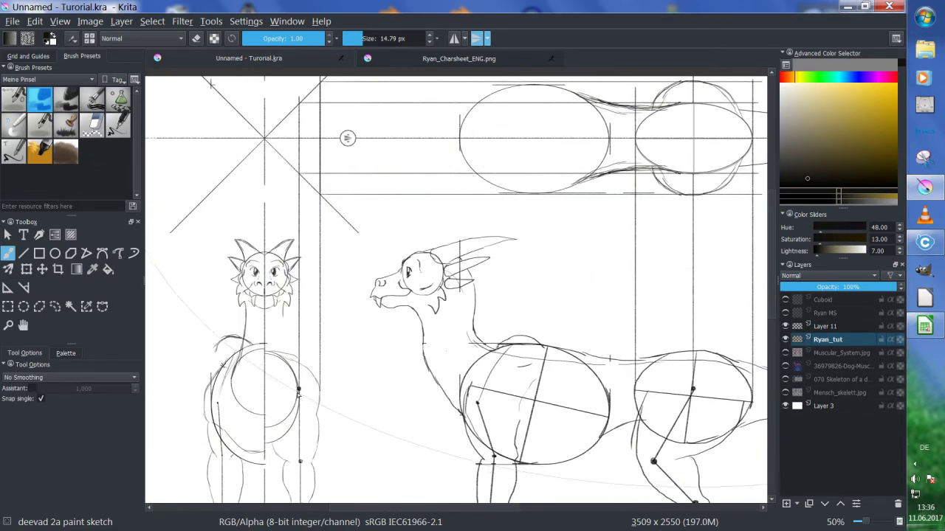
drag(297, 396, 290, 148)
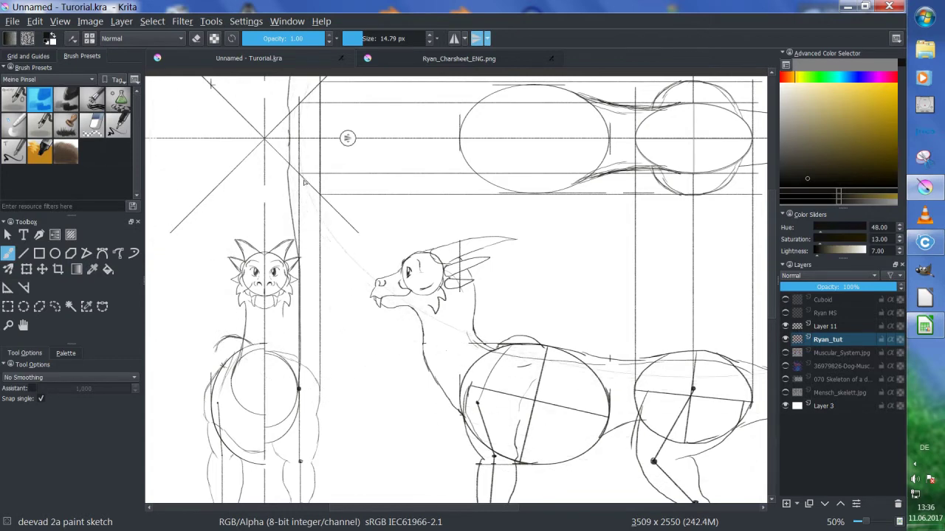
key(ctrl+z)
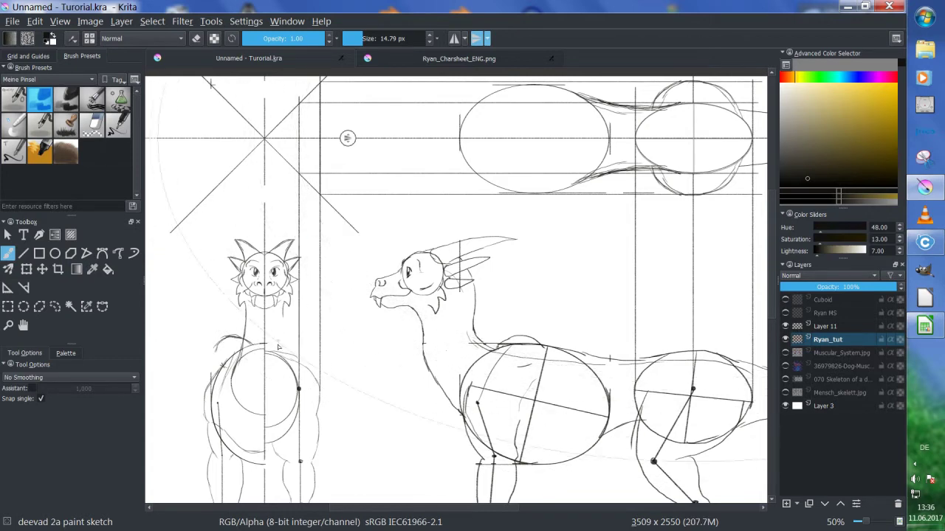
key(v)
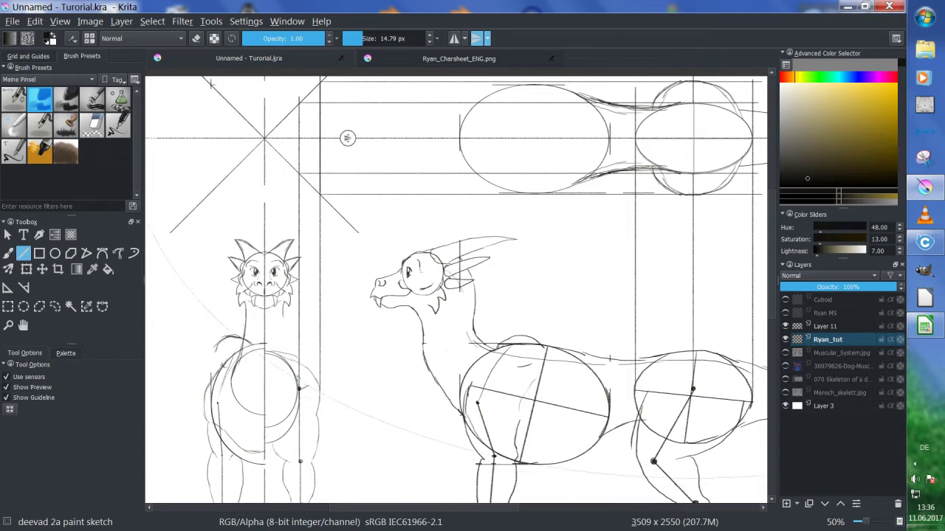
drag(298, 362, 290, 131)
key(b)
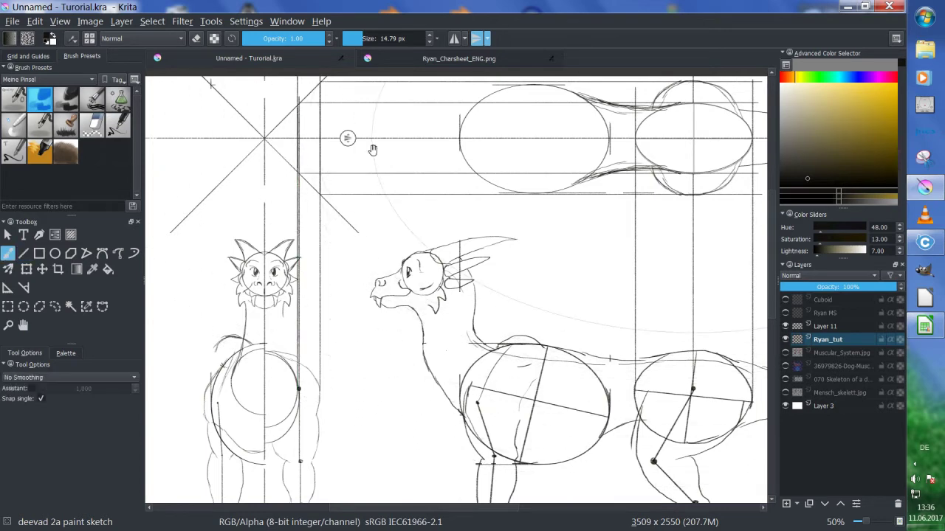
- Draw mirrored horizontal guides from where the joint line meets the diagonals across to just past the top-view pelvis
drag(373, 150, 307, 226)
key(v)
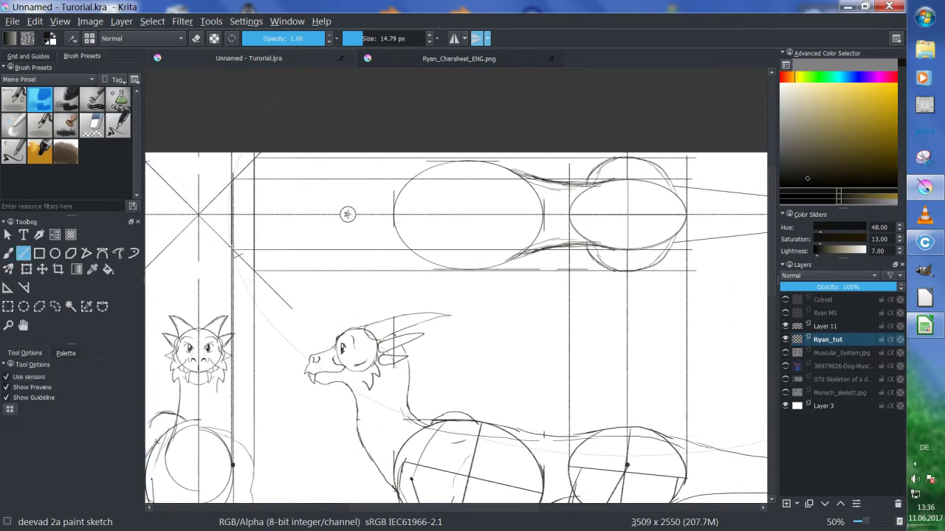
mouse_move(235, 250)
mouse_down()
mouse_move(718, 255)
mouse_move(697, 246)
mouse_move(643, 265)
mouse_move(544, 272)
mouse_up()
key(b)
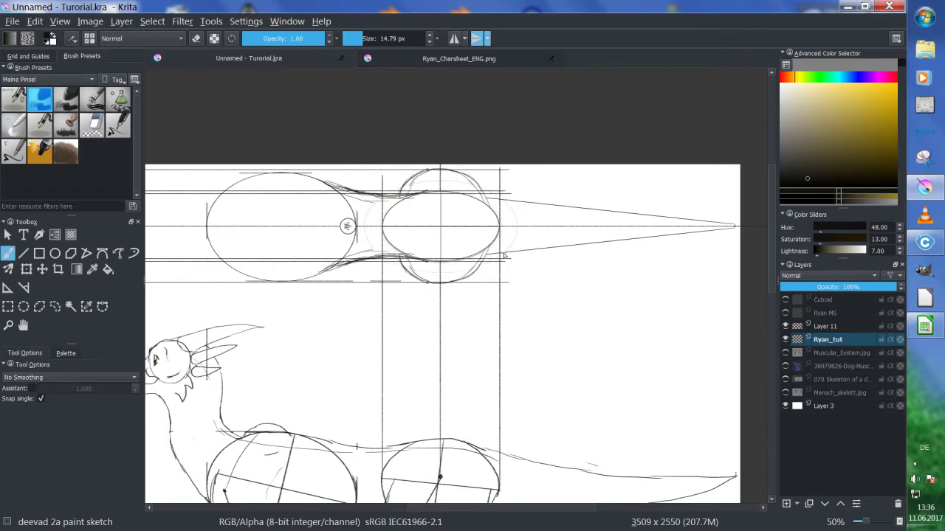
- Undo the mirrored joint guides, the tail edges and the vertical joint line, and make Layer 11 the active layer
key(ctrl+z)
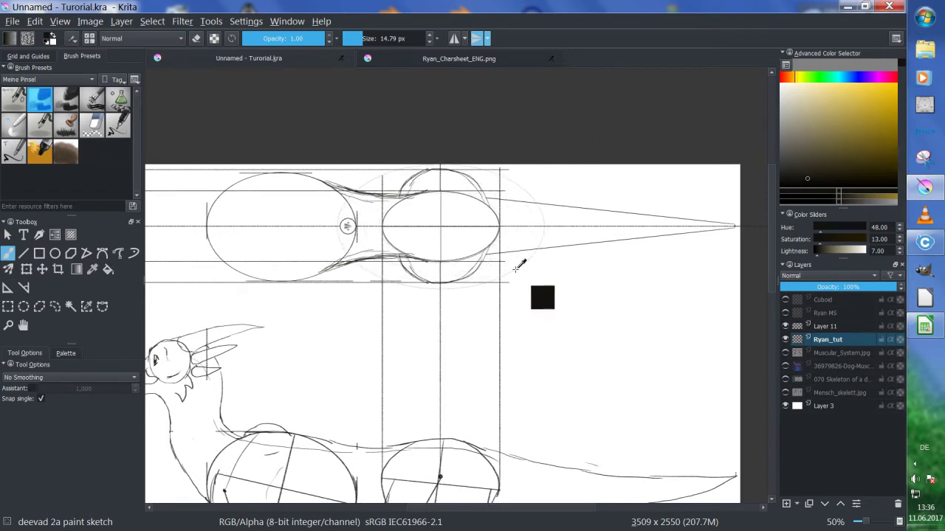
key(ctrl+z)
key(ctrl+z)
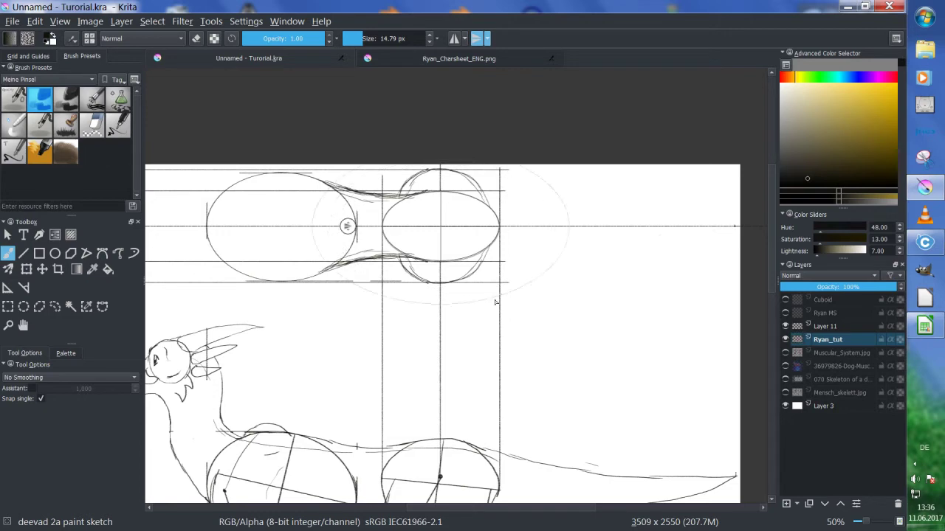
click(828, 325)
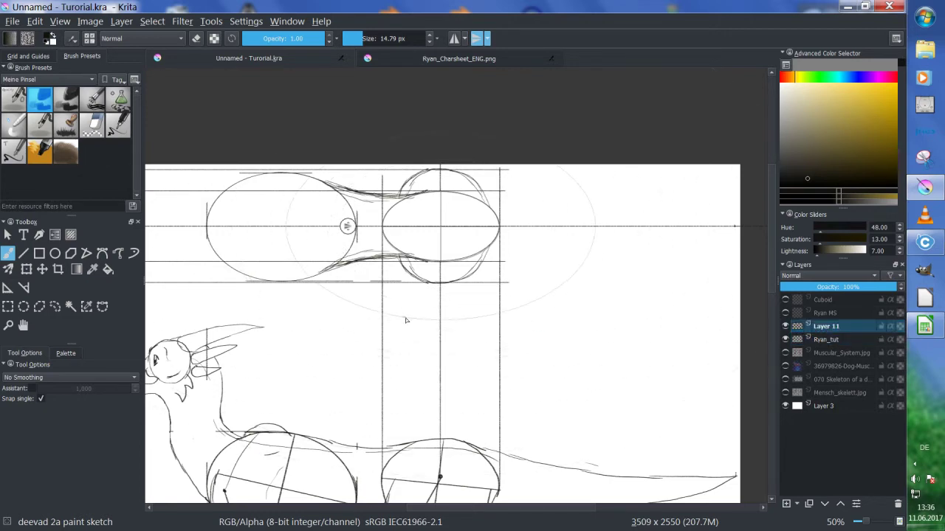
key(ctrl+z)
- Draw a straight vertical guide on Layer 11 from the front view's upper leg joint up past the diagonals
drag(312, 357, 598, 240)
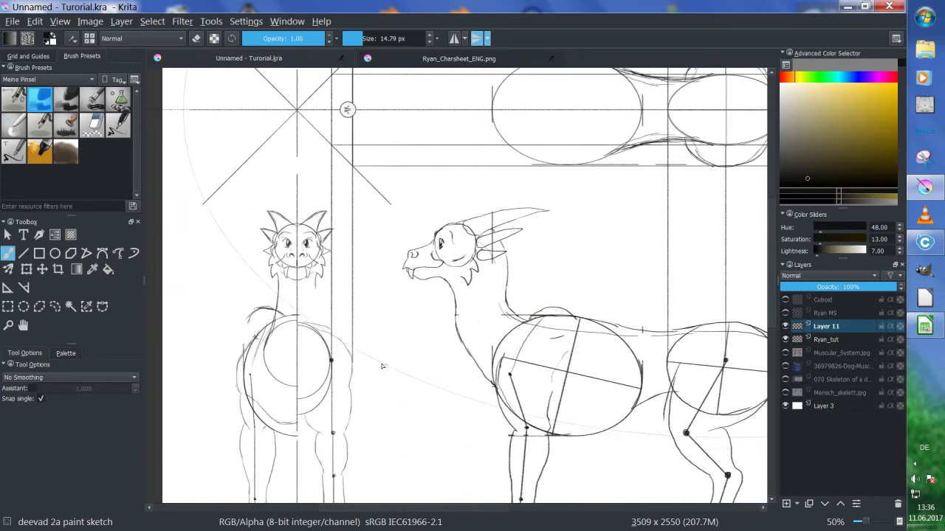
key(v)
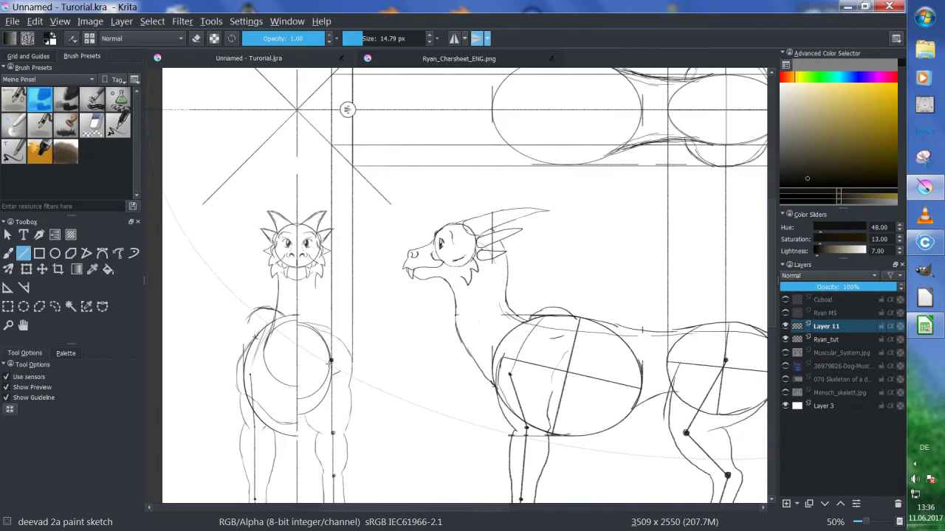
drag(331, 360, 322, 129)
drag(323, 83, 328, 70)
key(b)
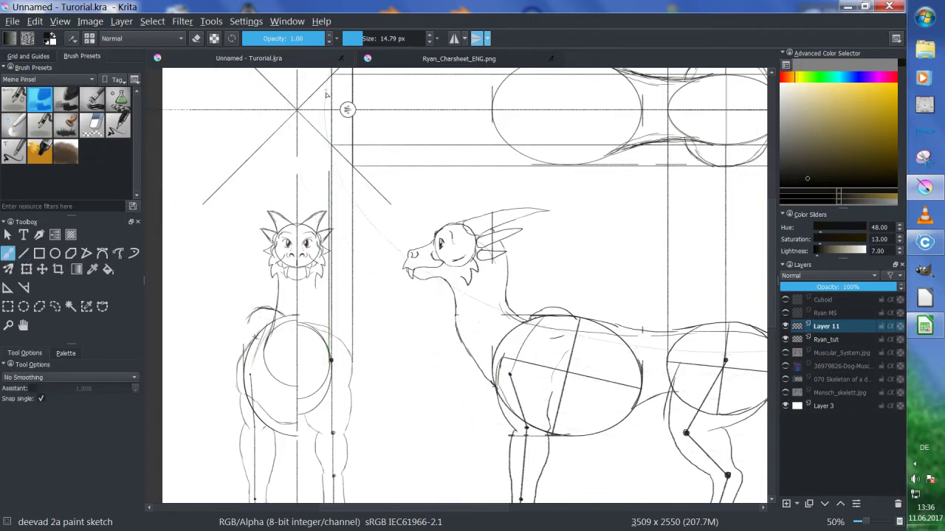
- Draw mirrored horizontal guides from where the joint line meets the diagonals across to the top-view pelvis
drag(363, 128, 317, 222)
key(v)
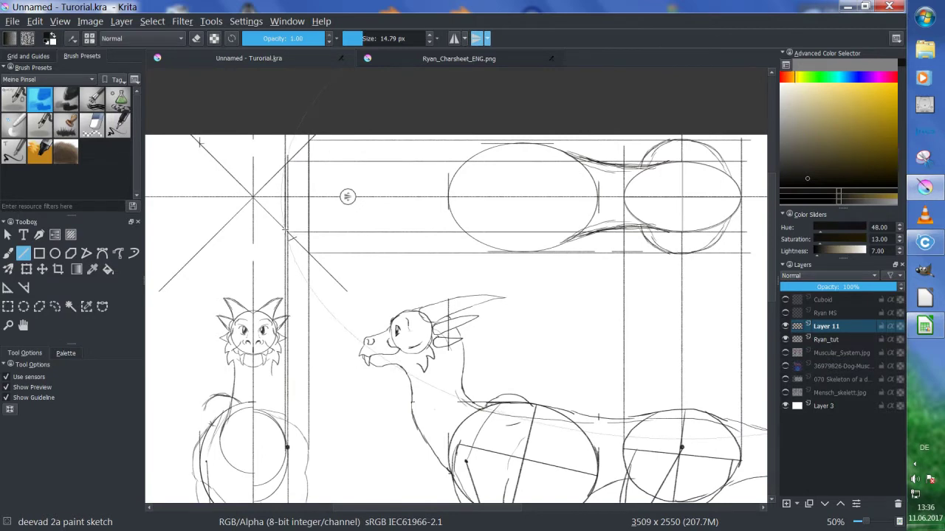
drag(290, 234, 686, 237)
key(b)
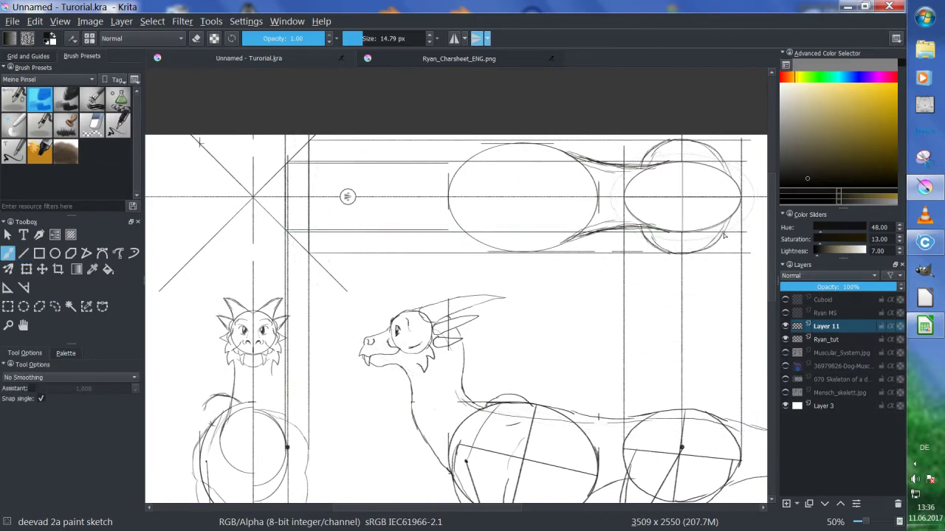
- On the Ryan_tut layer, draw mirrored straight tail edges from the tip mark on the centre line to the joint guides behind the thighs
drag(725, 276, 484, 289)
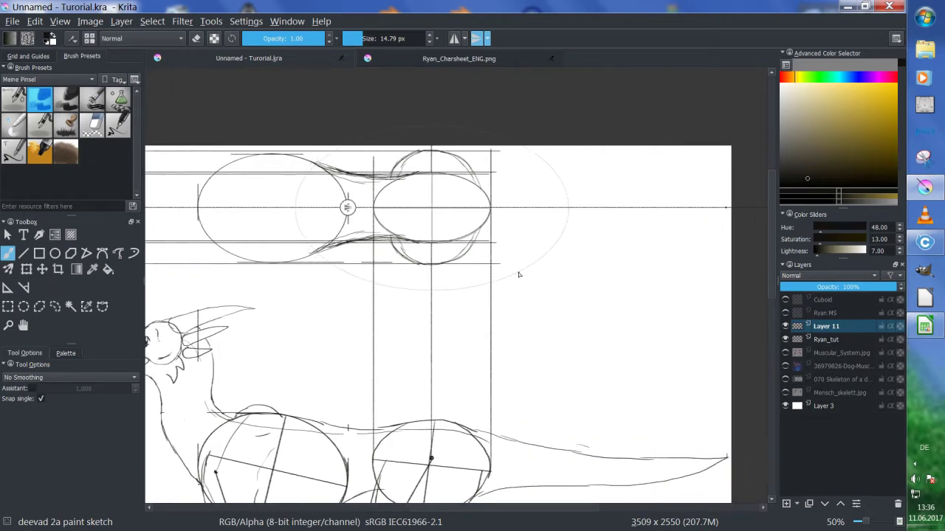
click(815, 343)
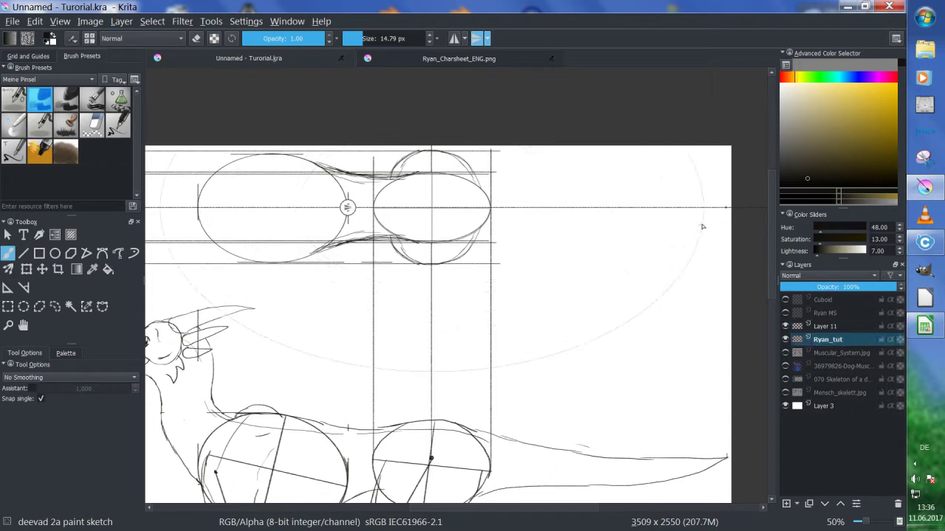
key(v)
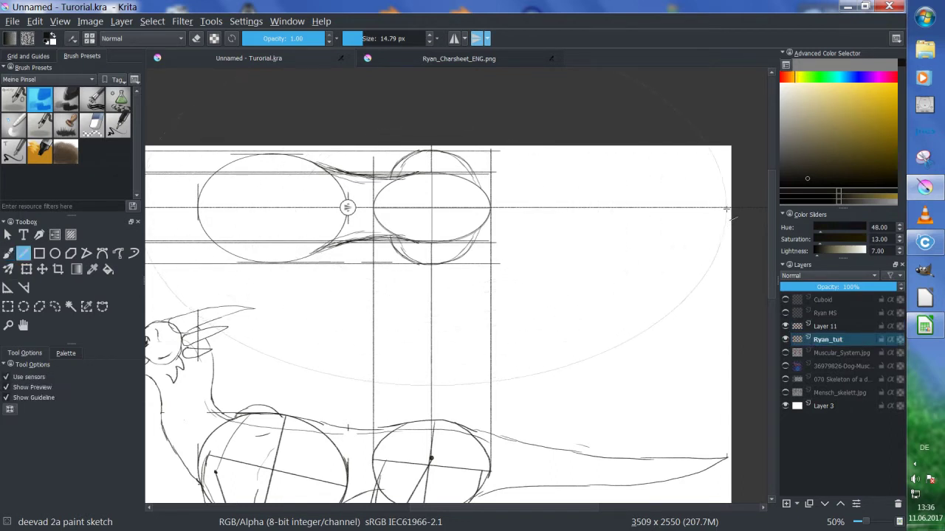
drag(726, 209, 481, 242)
key(b)
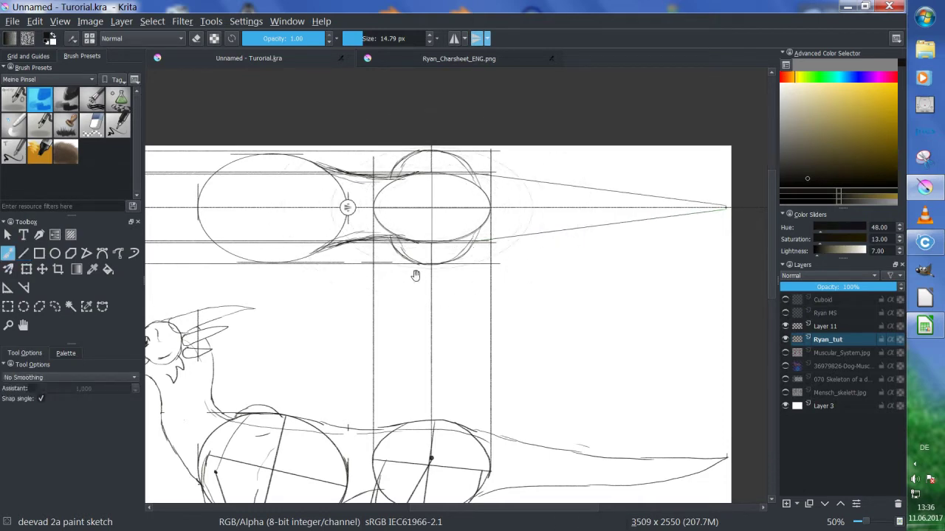
- Make Layer 11 active and set up the hard eraser with a size of 92.40 px
drag(322, 277, 530, 272)
drag(402, 310, 483, 307)
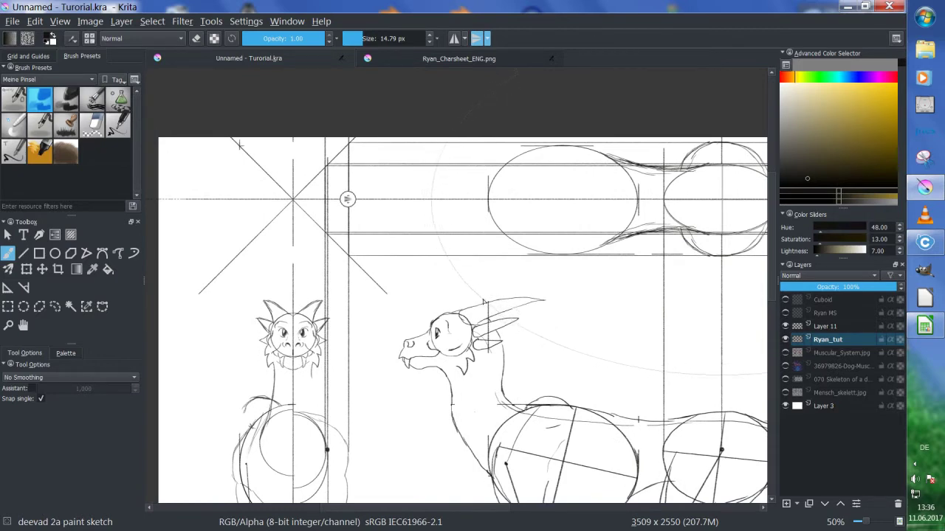
click(823, 325)
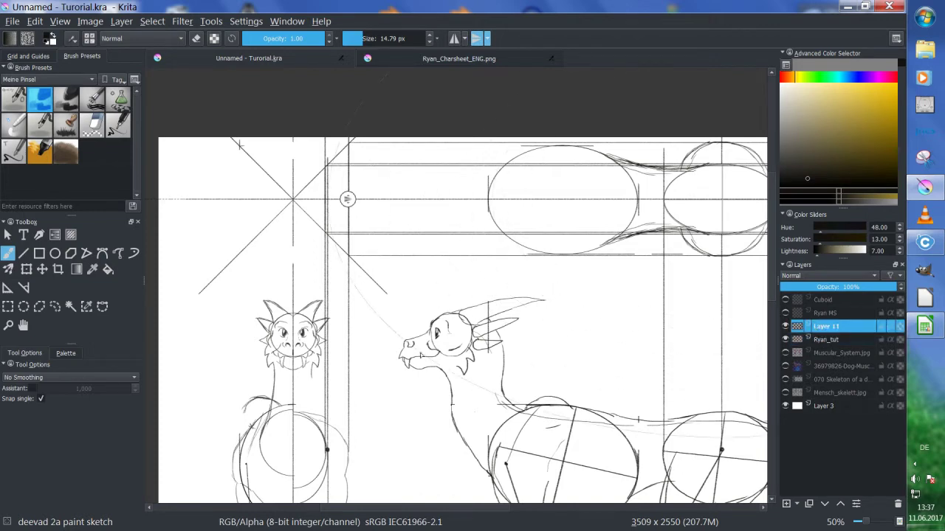
click(92, 125)
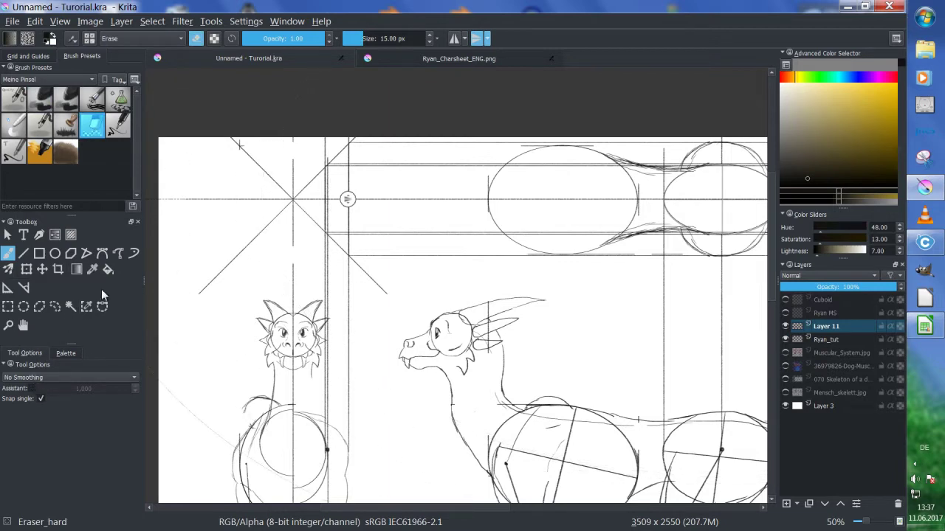
shift+drag(305, 275, 318, 281)
key(bracketright)
key(bracketright)
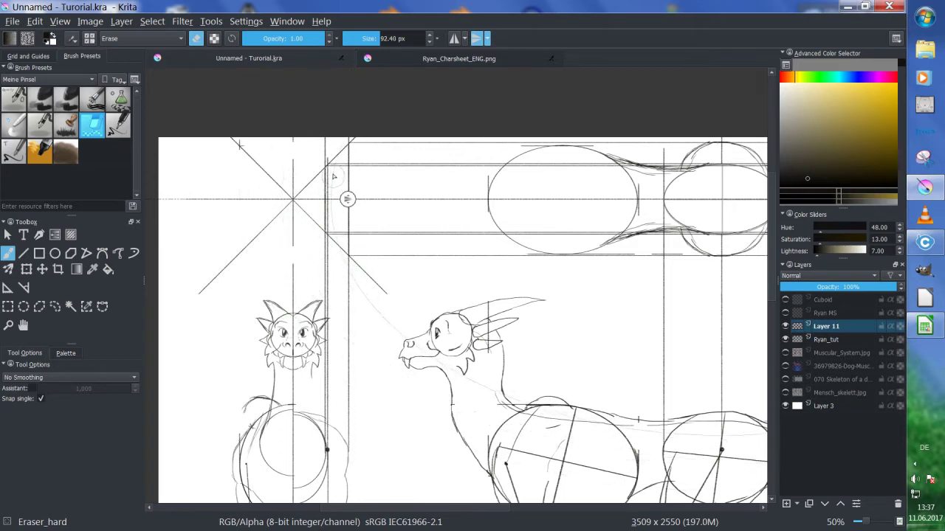
- Try erasing the guide lines around the diagonals, the top view and the front view's leg, and undo the erasing
mouse_move(332, 185)
mouse_down()
mouse_move(365, 158)
mouse_move(507, 174)
mouse_move(687, 171)
mouse_move(709, 160)
mouse_move(500, 147)
mouse_move(394, 157)
mouse_up()
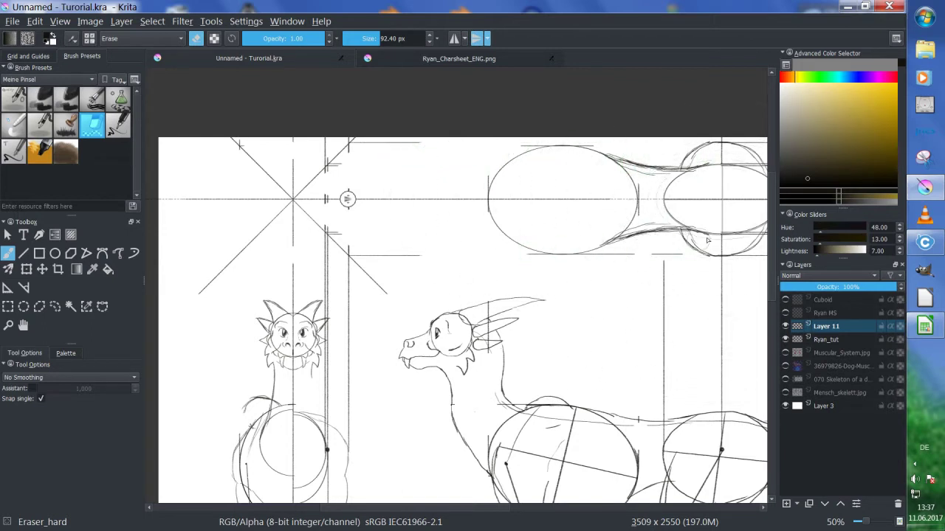
drag(743, 170, 758, 180)
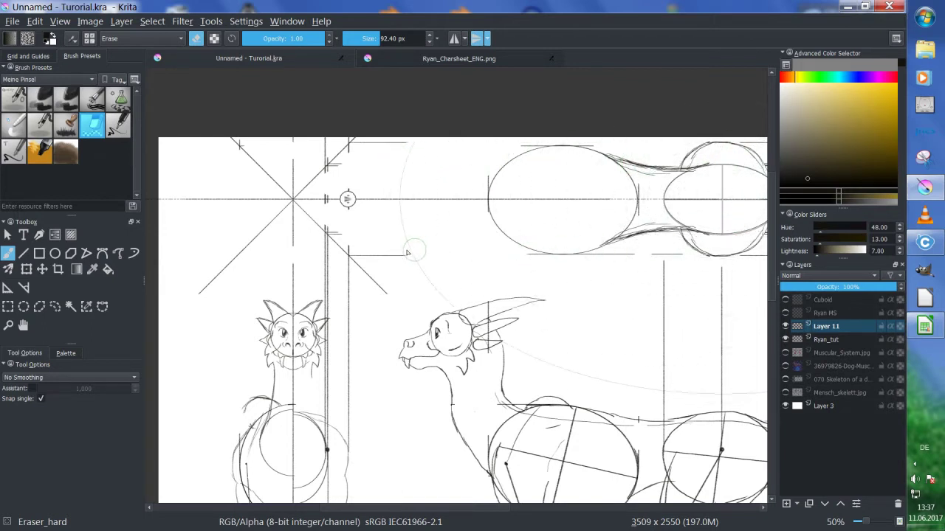
mouse_move(415, 250)
mouse_down()
mouse_move(366, 249)
mouse_move(331, 233)
mouse_move(326, 214)
mouse_move(328, 464)
mouse_up()
mouse_move(400, 466)
mouse_down()
mouse_move(398, 330)
mouse_move(338, 410)
mouse_move(290, 424)
mouse_move(292, 190)
mouse_move(289, 205)
mouse_move(309, 234)
mouse_move(284, 244)
mouse_move(283, 234)
mouse_move(285, 420)
mouse_up()
key(ctrl+z)
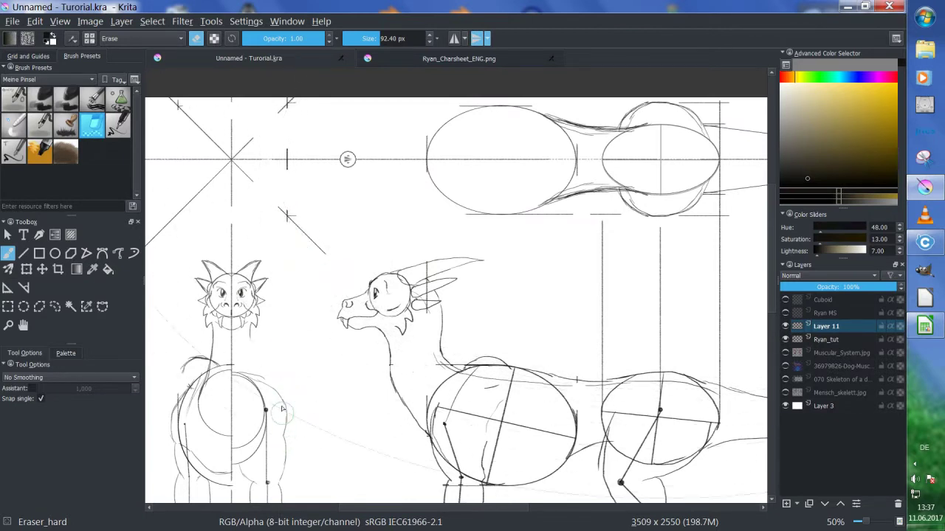
drag(287, 195, 288, 151)
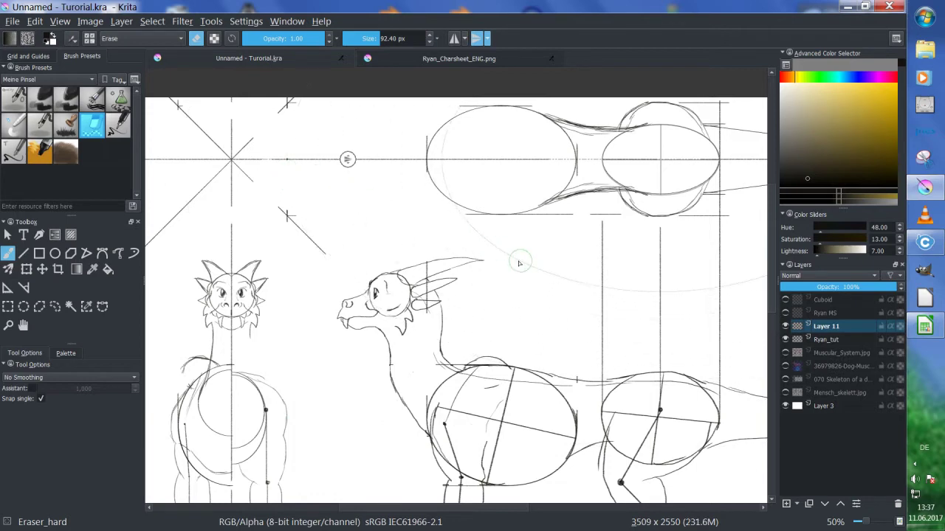
drag(402, 200, 472, 212)
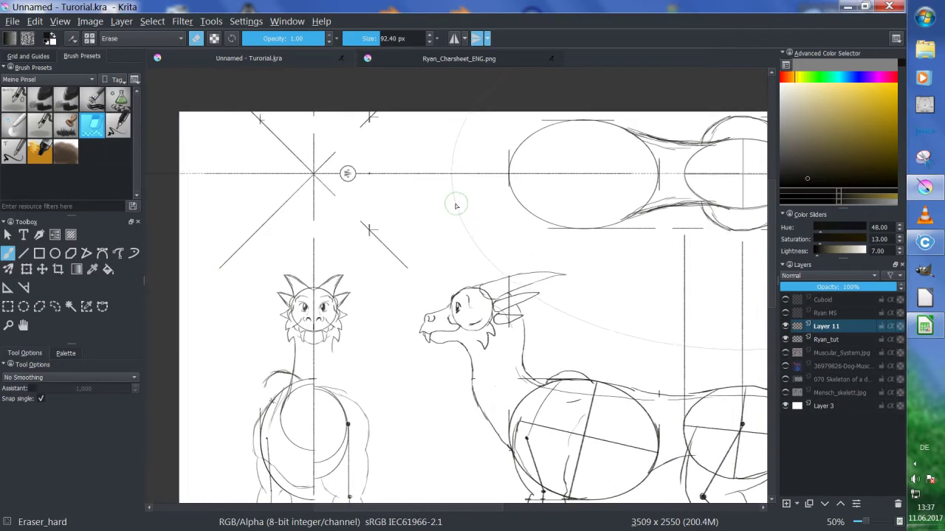
key(ctrl+z)
key(ctrl+z)
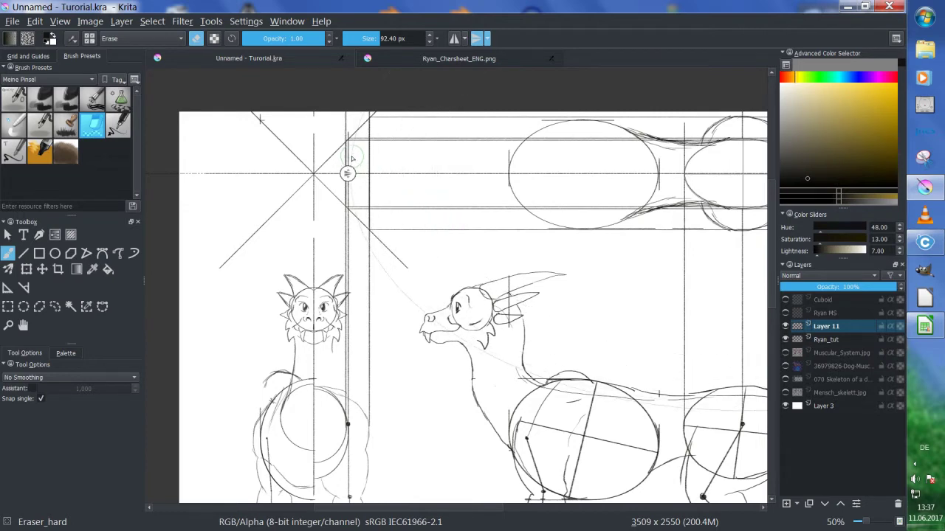
- Erase the projection guides across the top view and above the front view, leaving short marks where they meet the diagonals
mouse_move(352, 158)
mouse_down()
mouse_move(394, 123)
mouse_move(375, 138)
mouse_move(372, 171)
mouse_move(375, 193)
mouse_move(398, 203)
mouse_move(553, 198)
mouse_move(564, 169)
mouse_move(381, 183)
mouse_move(538, 188)
mouse_move(511, 209)
mouse_move(680, 230)
mouse_move(396, 223)
mouse_up()
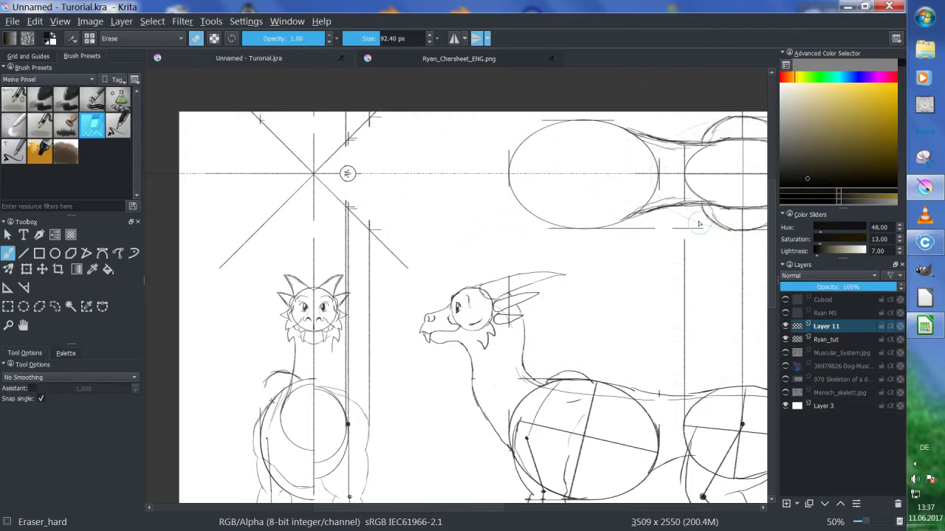
mouse_move(699, 221)
mouse_down()
mouse_move(503, 227)
mouse_move(493, 258)
mouse_move(466, 242)
mouse_move(467, 387)
mouse_move(517, 401)
mouse_move(522, 222)
mouse_move(550, 120)
mouse_move(580, 132)
mouse_move(593, 261)
mouse_move(578, 377)
mouse_move(585, 381)
mouse_move(587, 257)
mouse_move(570, 166)
mouse_move(569, 215)
mouse_move(546, 187)
mouse_up()
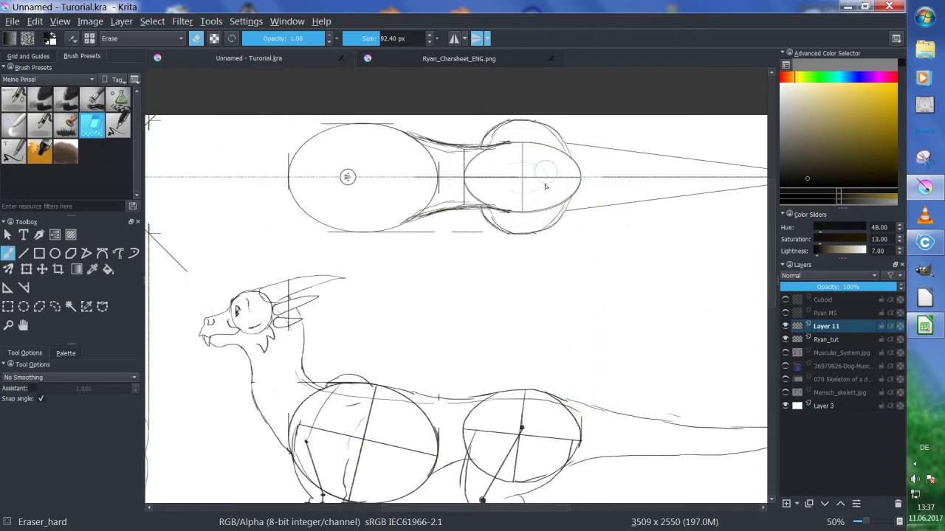
drag(296, 237, 579, 205)
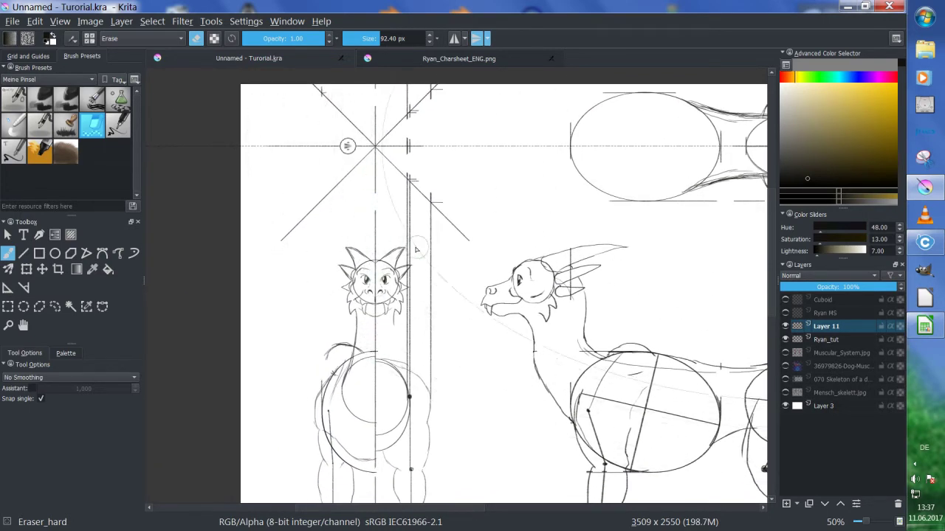
drag(408, 186, 408, 347)
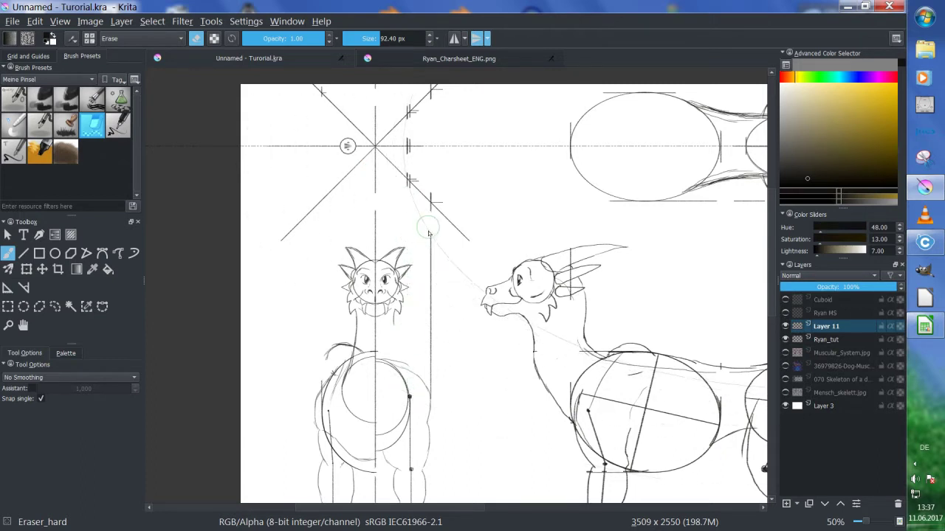
drag(428, 227, 429, 389)
drag(449, 295, 435, 315)
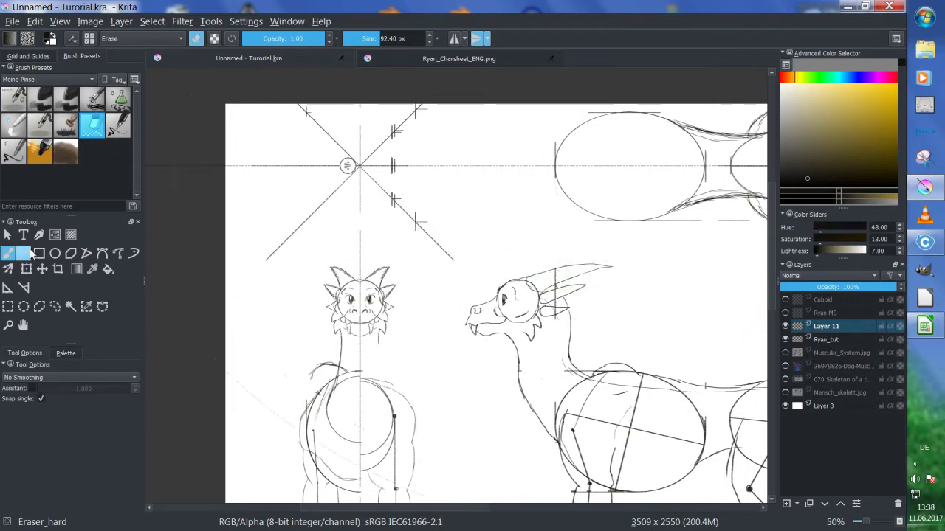
- With the sketch brush, draw a straight vertical guide from the outer edge of the front view's head circle up past the diagonals
key(slash)
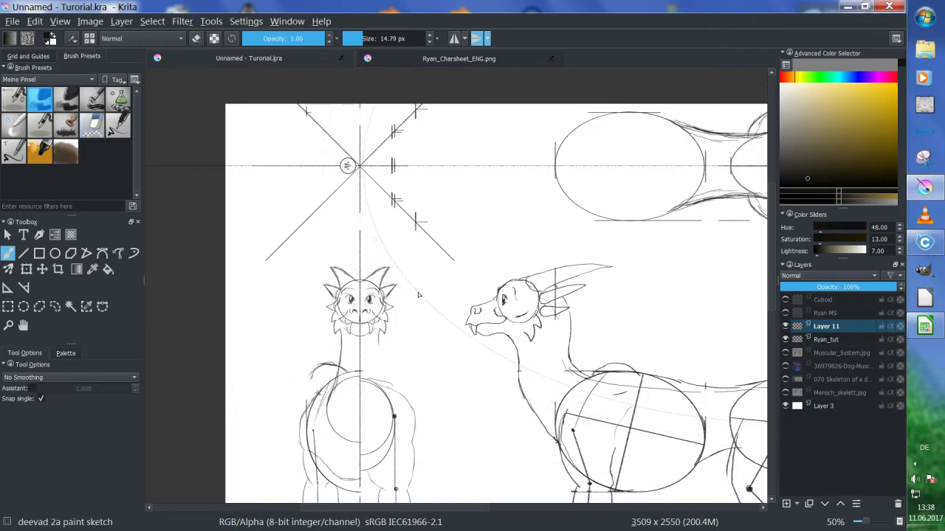
key(v)
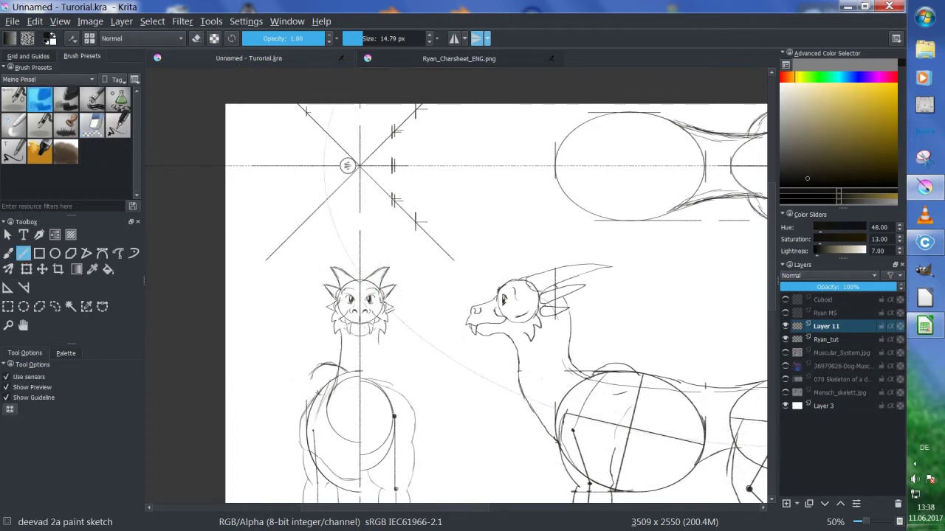
key(b)
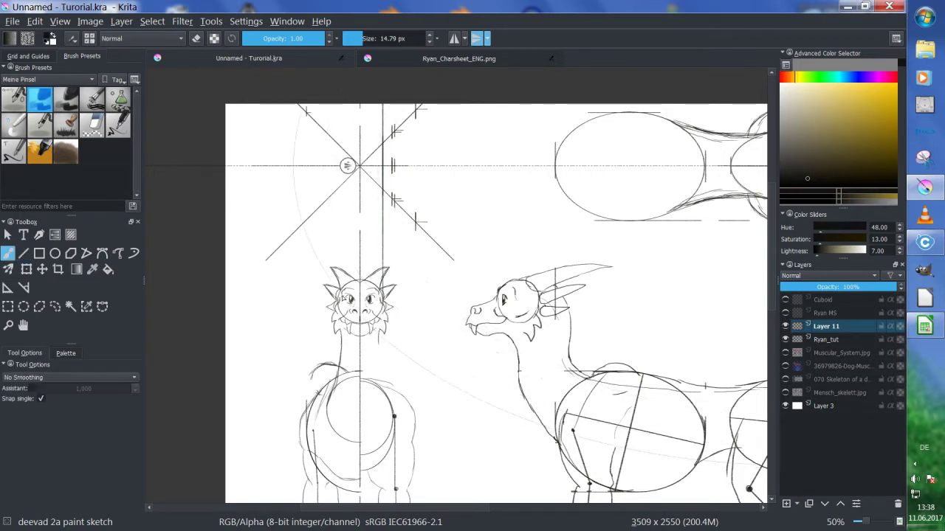
- Draw mirrored horizontal guides from where the head line meets the diagonals across to just inside the top-view ribcage
key(v)
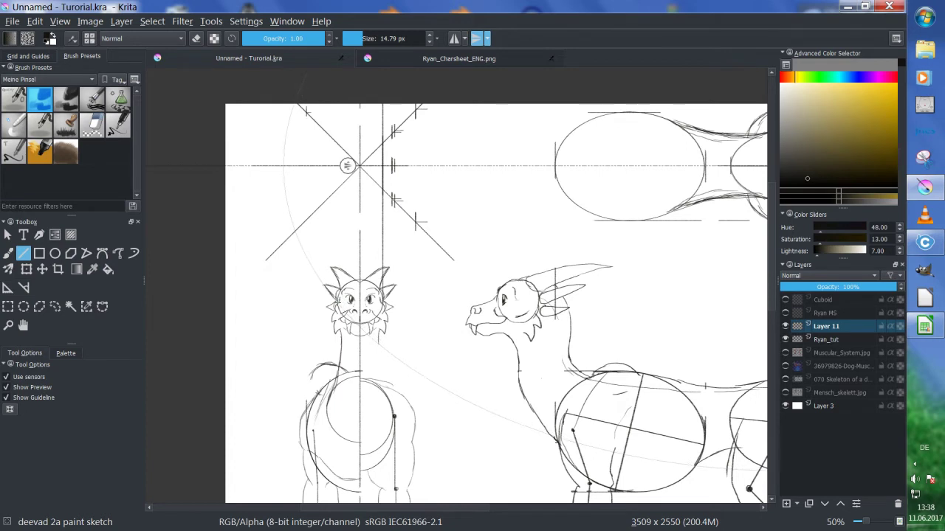
key(b)
key(v)
key(b)
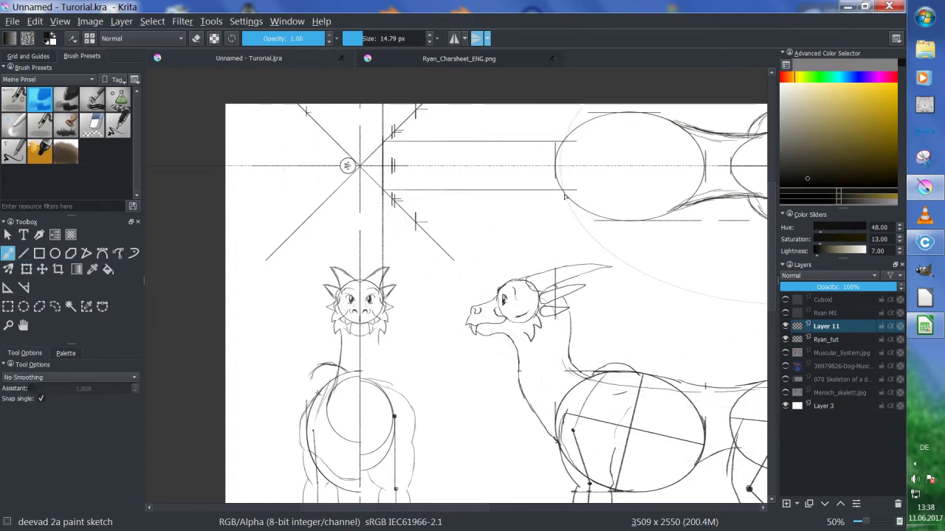
- Draw two straight vertical guides from the front and back edges of the side view's head circle up through the top-view head guides
key(v)
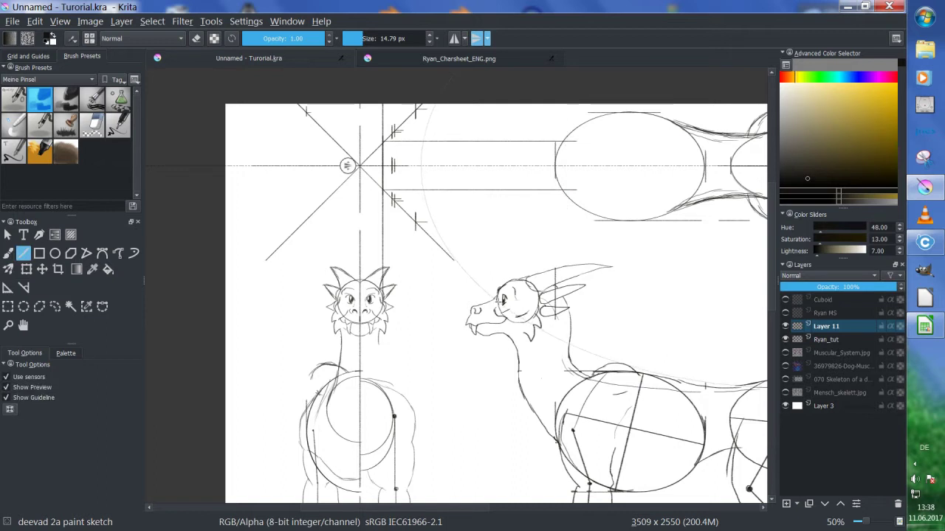
drag(498, 298, 499, 120)
key(b)
key(v)
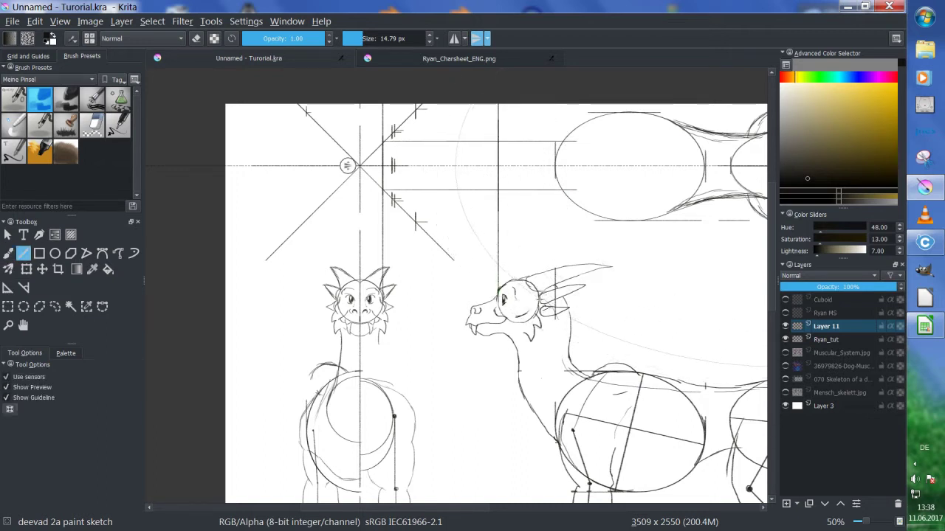
drag(540, 297, 539, 124)
key(b)
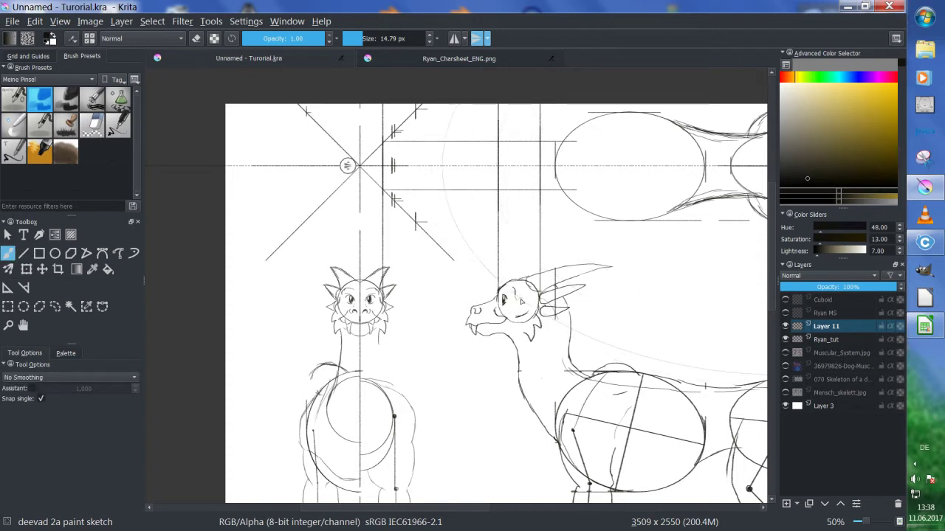
- Undo the two vertical head guides and draw one straight vertical guide from the side view's head circle up through the top view
key(ctrl+z)
key(ctrl+z)
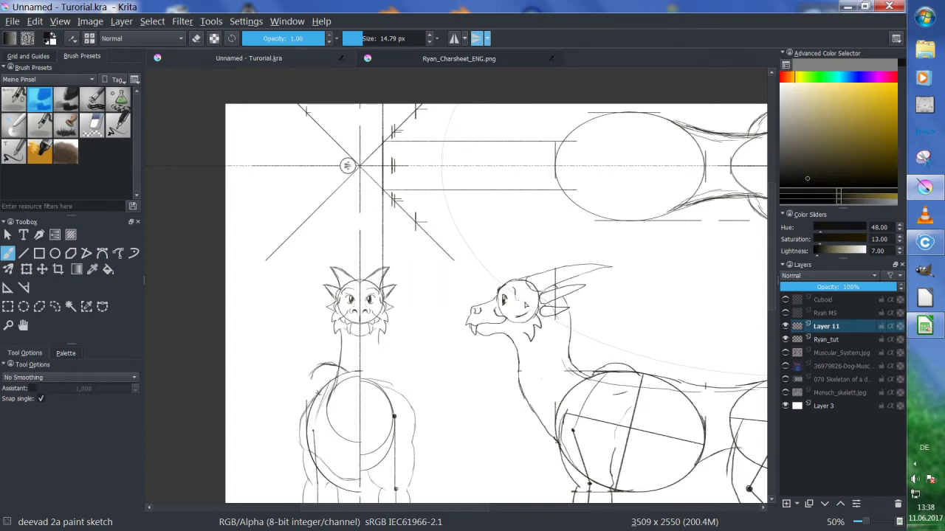
key(v)
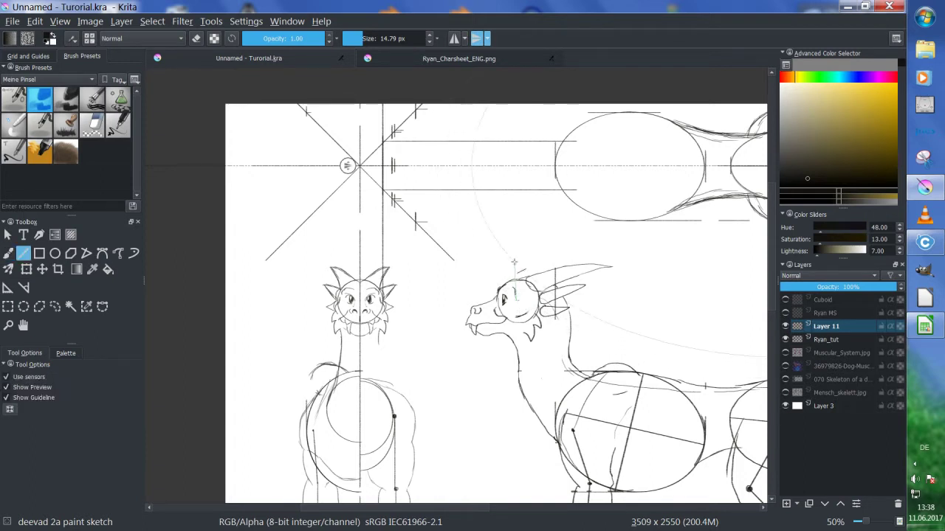
key(b)
- Move the concentric ellipse assistant onto the head guides' intersection and reshape it into a circle fitting between the inner horizontal guides
click(8, 289)
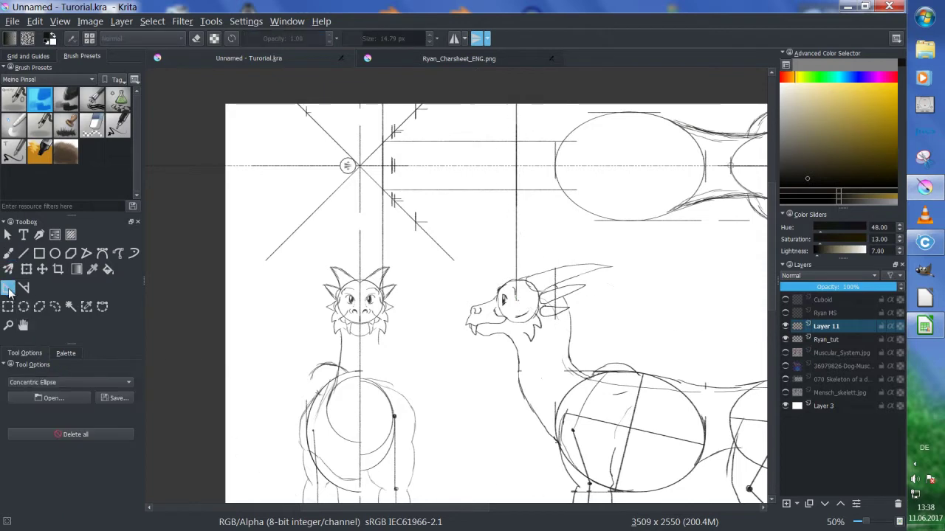
drag(662, 255, 514, 264)
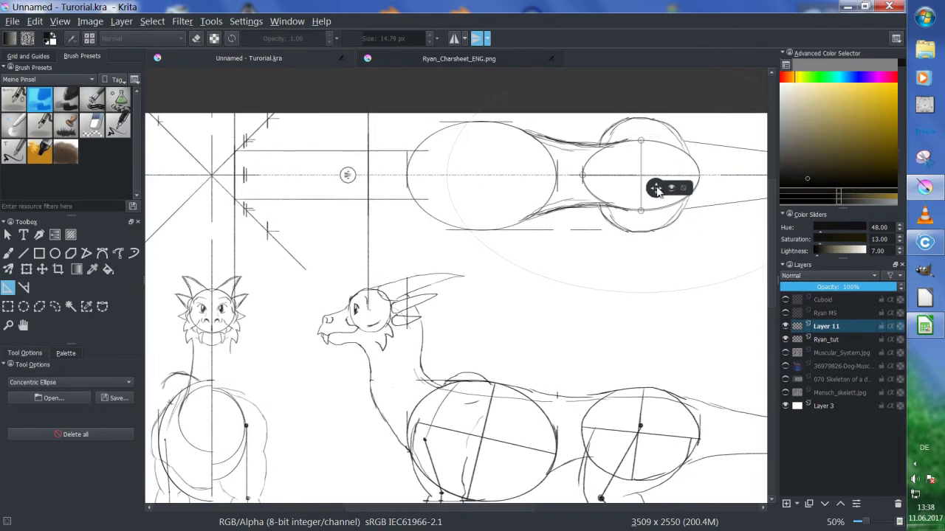
drag(657, 189, 383, 190)
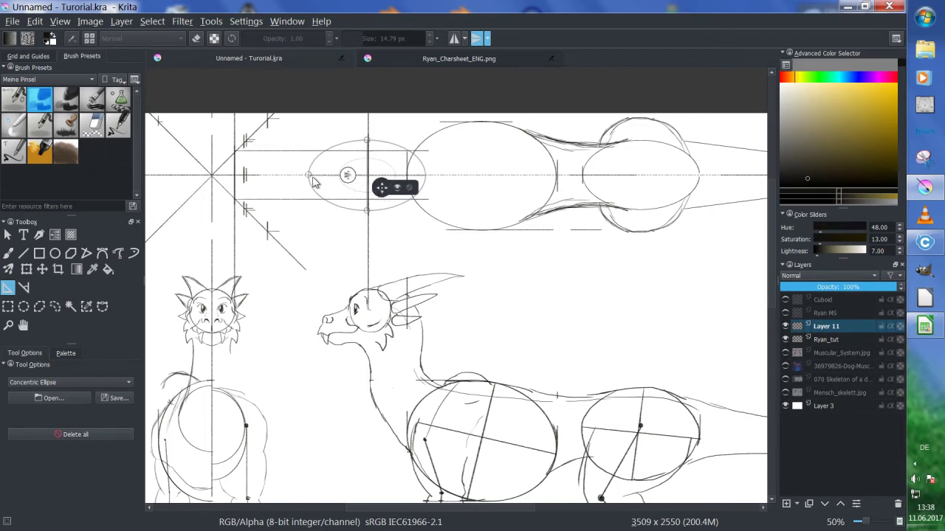
drag(313, 182, 341, 176)
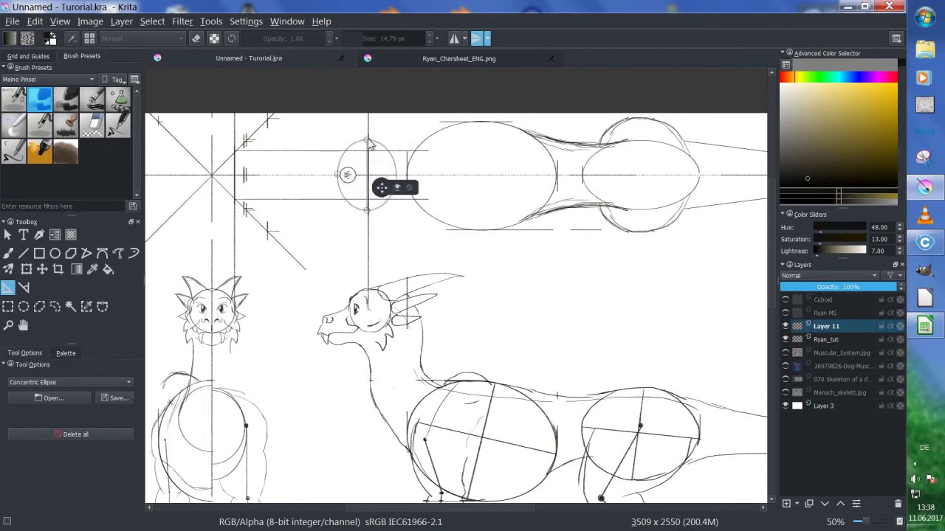
drag(370, 146, 371, 157)
drag(369, 207, 371, 207)
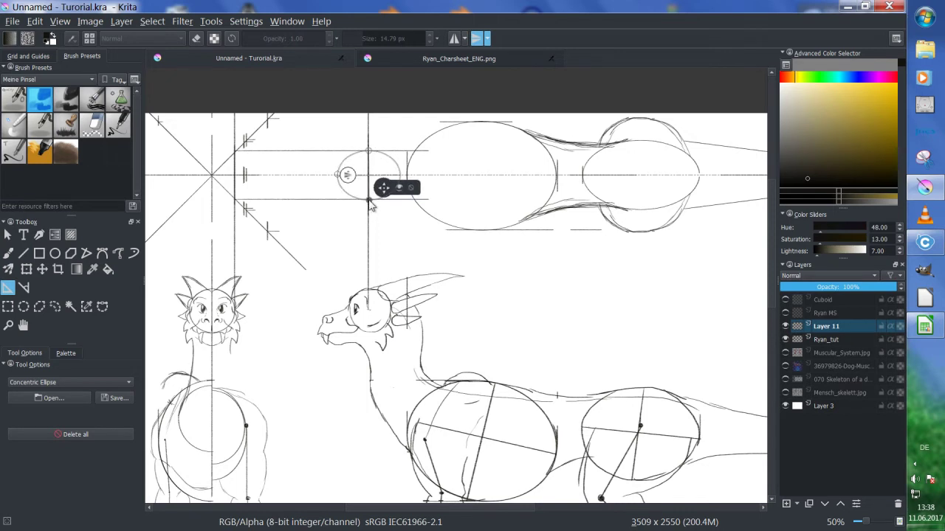
drag(338, 179, 343, 174)
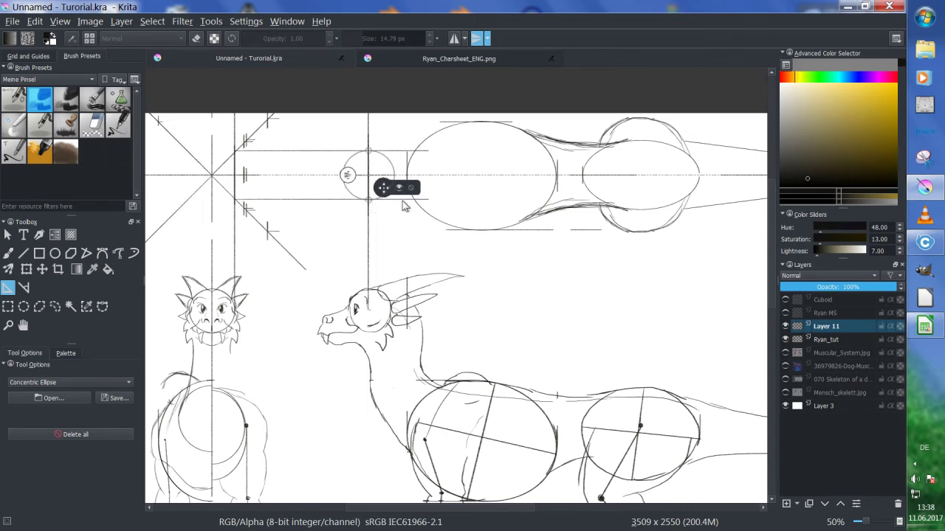
- Enable assistant snapping for the brush and trace the top-view head circle on the Ryan_tut layer
click(8, 253)
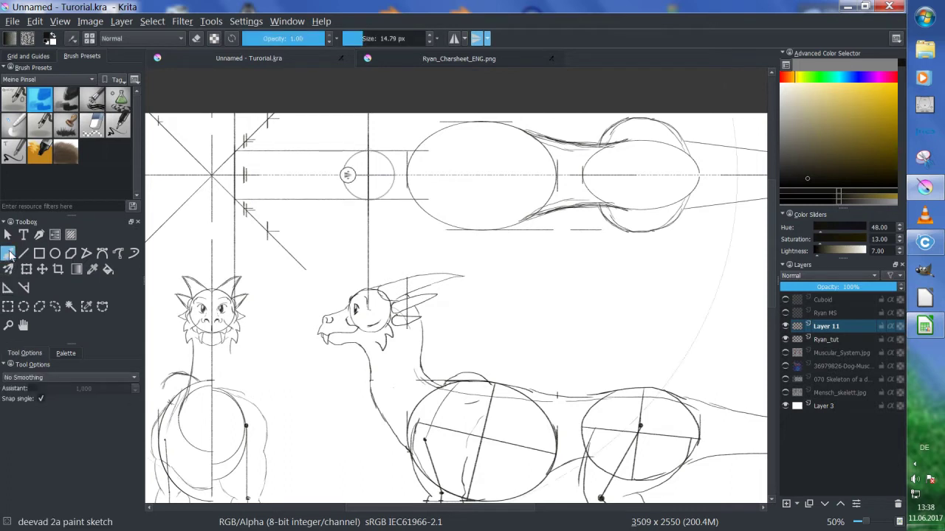
click(32, 387)
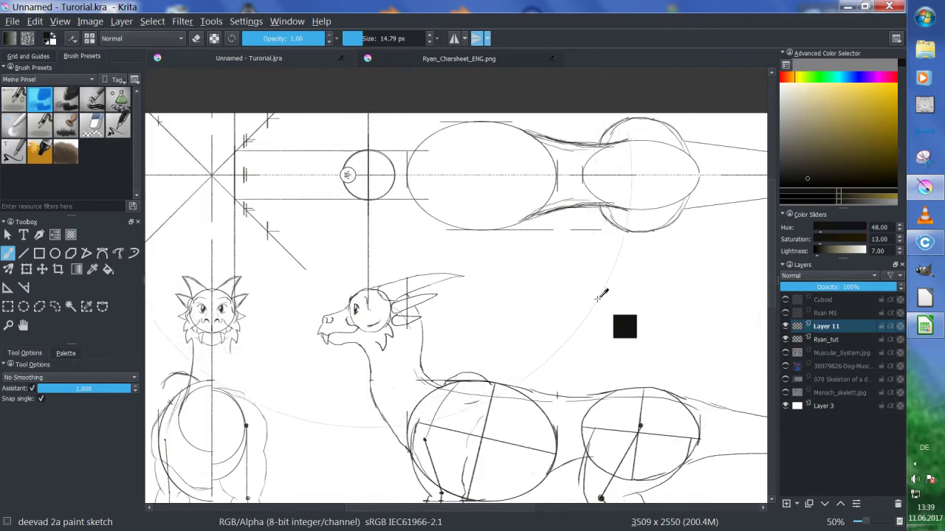
click(823, 338)
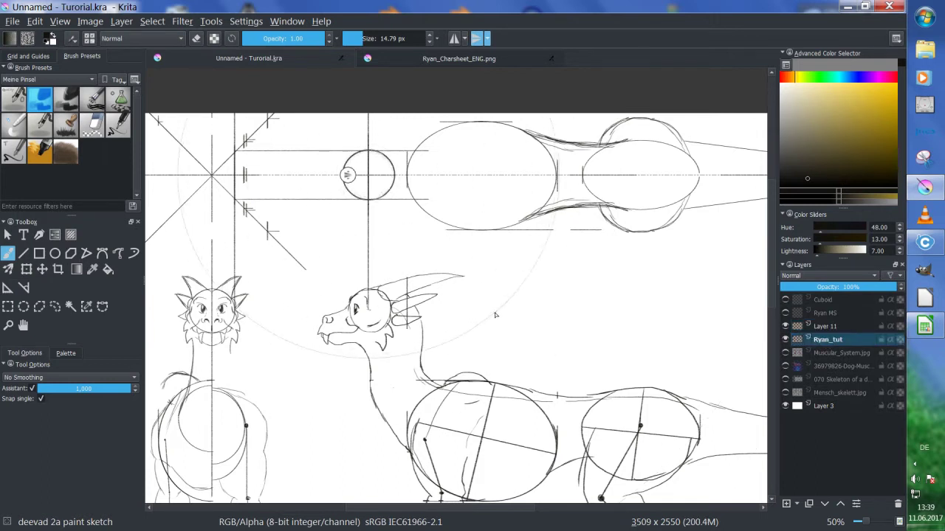
- On Layer 11, draw a straight vertical guide from the side view's long horn tip up through the top-view ribcage
click(828, 325)
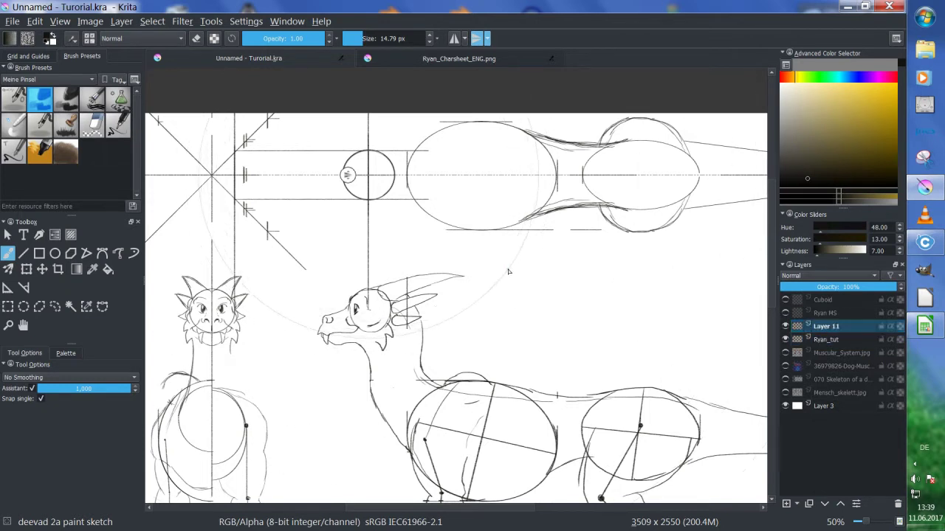
key(v)
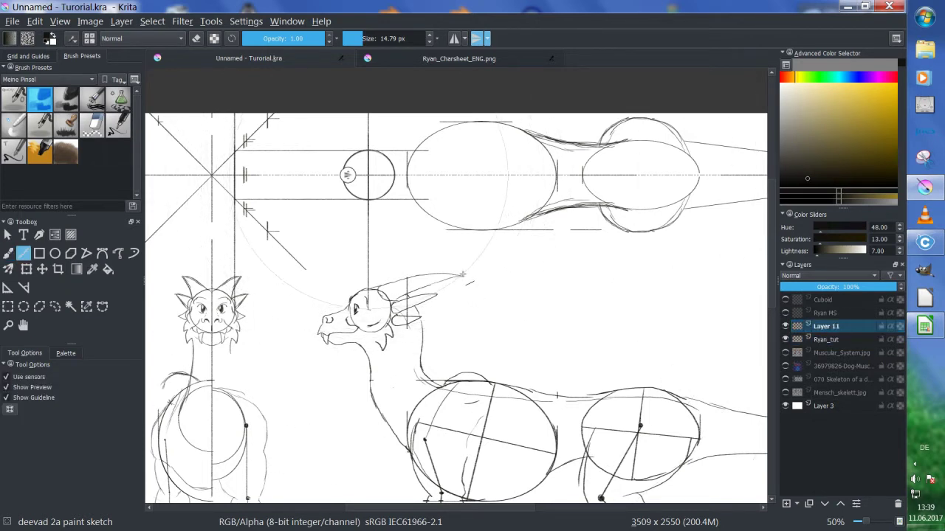
drag(464, 276, 464, 114)
key(b)
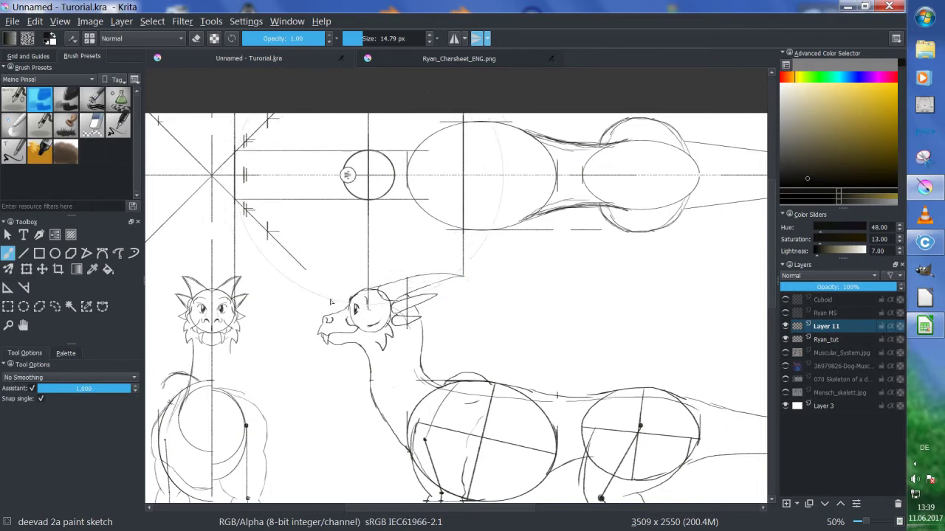
- Draw a vertical guide up from the front view's horn tip and mirrored horizontal guides from its diagonal intersections across into the ribcage
key(v)
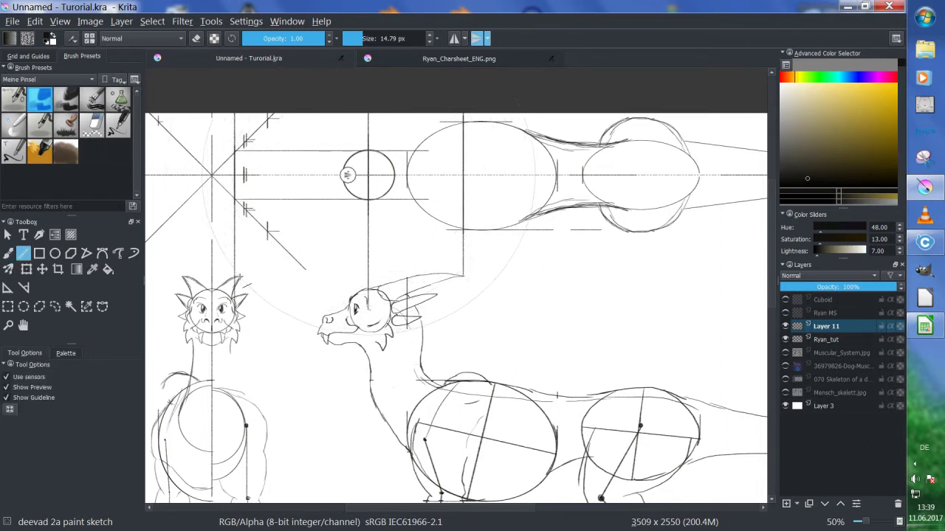
drag(240, 276, 241, 115)
key(b)
key(v)
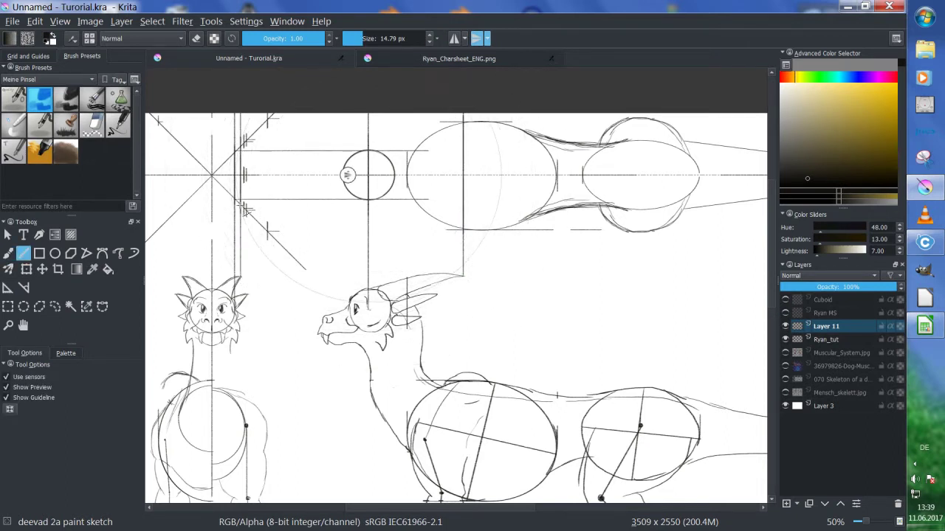
drag(240, 205, 493, 205)
key(b)
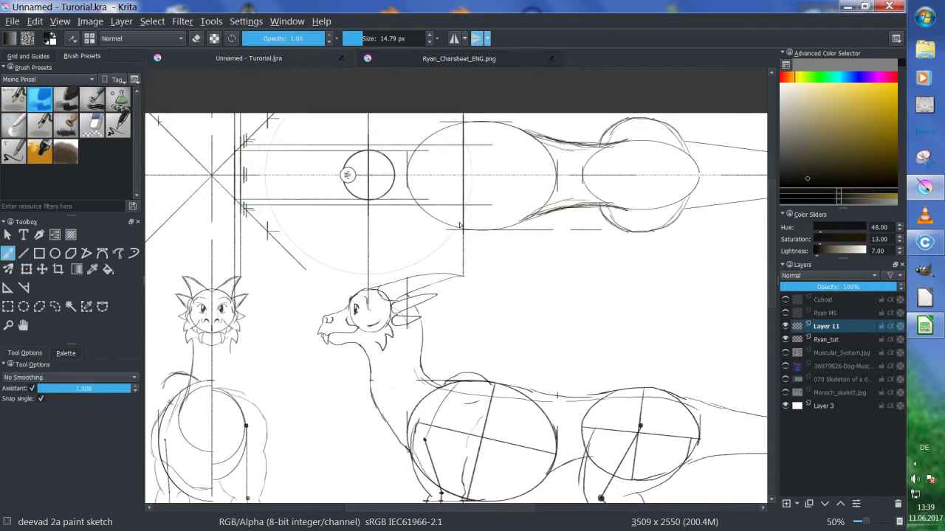
- On the Ryan_tut layer with assistant snapping off, sketch mirrored oval horn bases at the back of the top-view head circle
drag(430, 225, 474, 231)
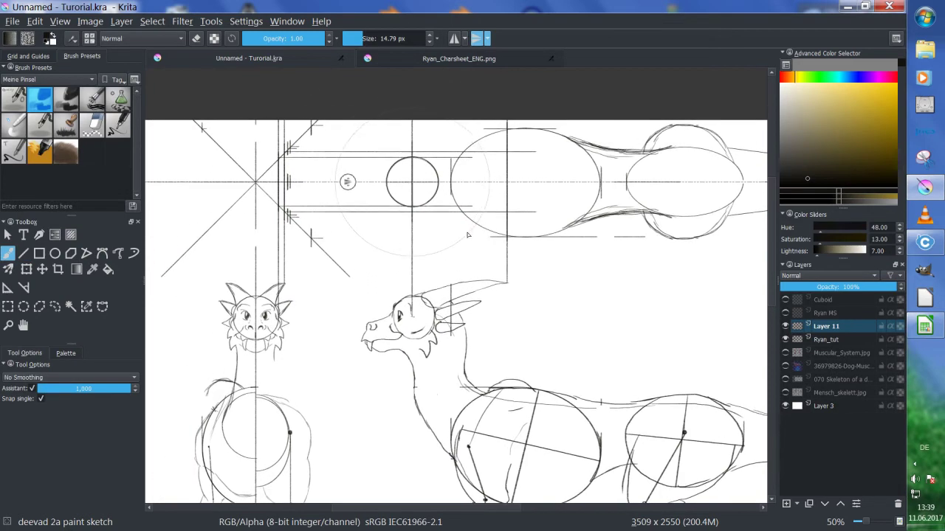
click(826, 340)
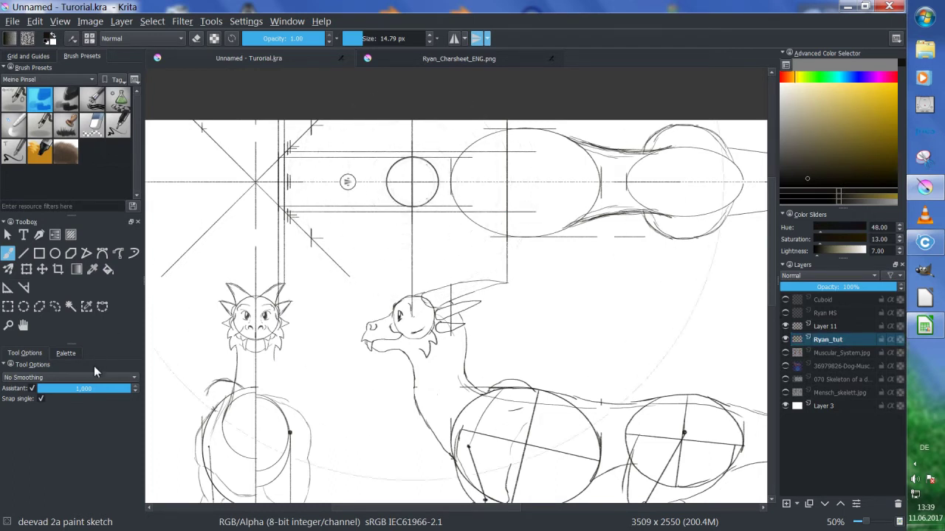
click(33, 389)
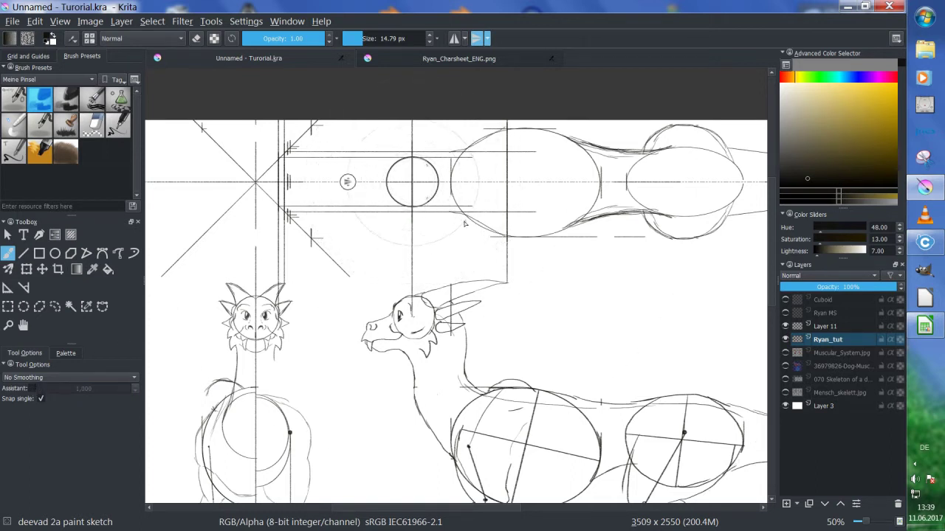
key(plus)
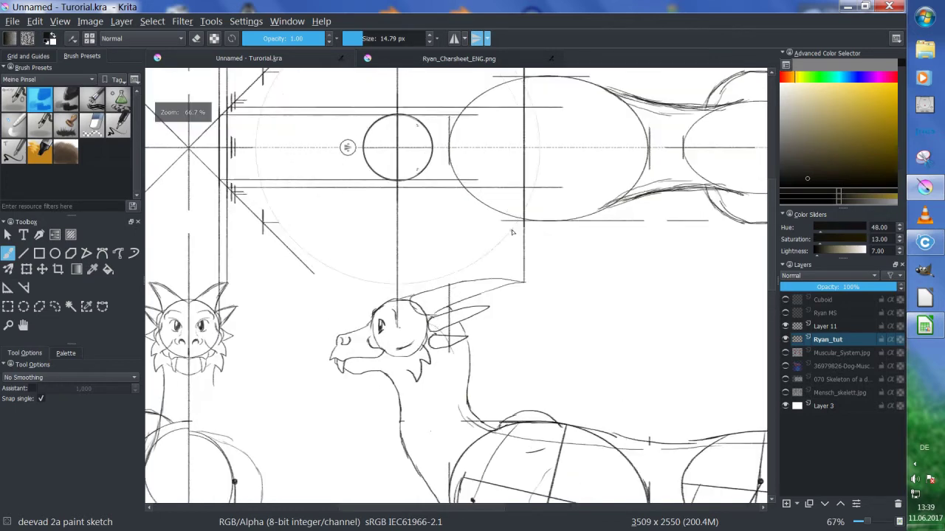
drag(458, 190, 458, 221)
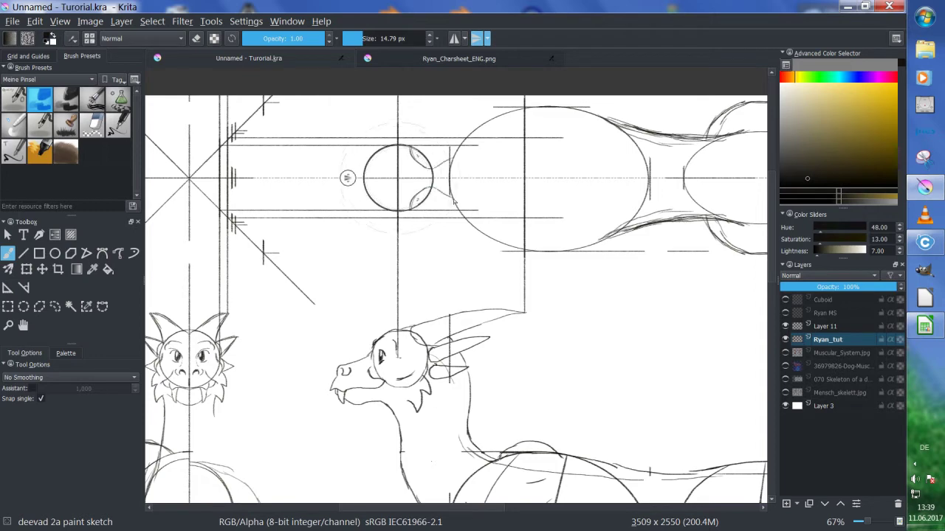
- Sketch the mirrored curved horns from their bases on the top-view head back to the vertical horn-tip guide
drag(451, 196, 525, 252)
mouse_move(445, 233)
mouse_down()
mouse_move(526, 253)
mouse_move(466, 239)
mouse_move(411, 209)
mouse_move(490, 227)
mouse_up()
mouse_move(414, 151)
mouse_down()
mouse_move(461, 121)
mouse_move(438, 133)
mouse_move(525, 105)
mouse_move(428, 146)
mouse_up()
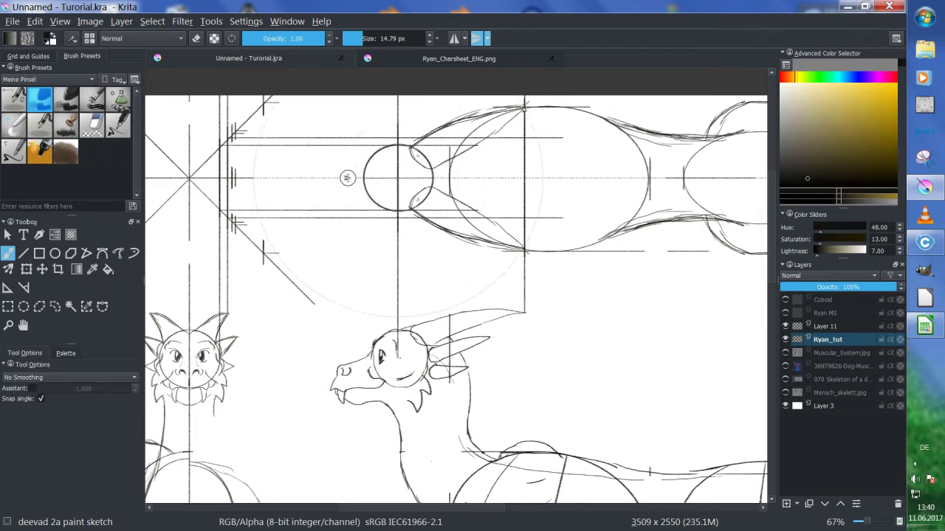
drag(525, 108, 456, 155)
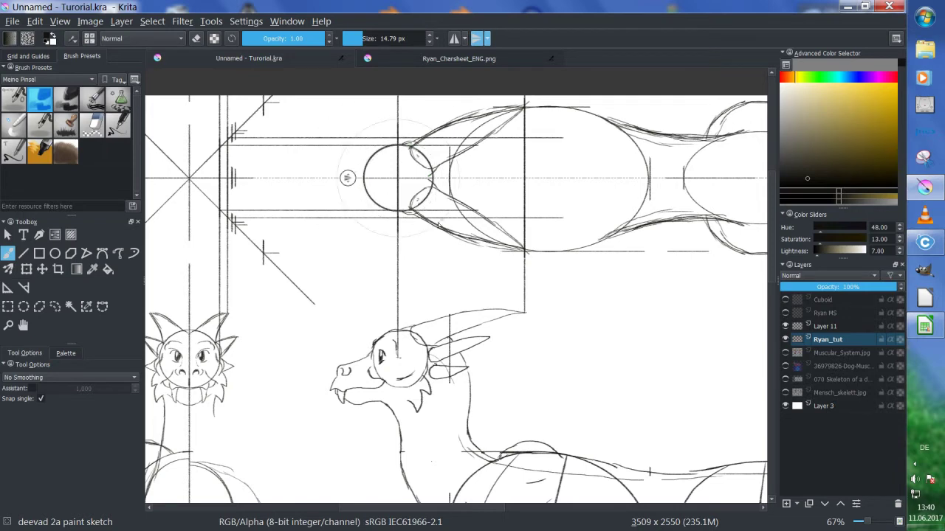
- On Layer 11, draw straight vertical guides from the side view's mouth tip and nose front up through the top view
drag(410, 280, 468, 261)
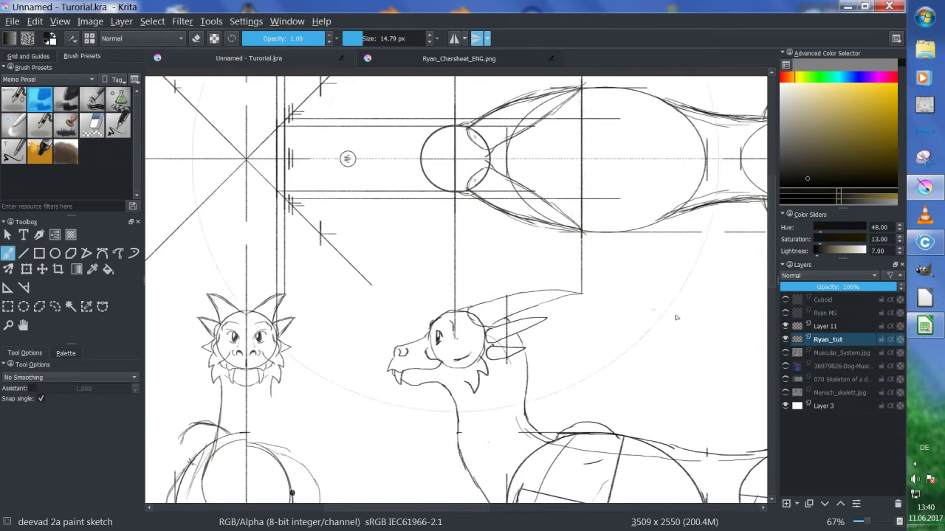
click(823, 326)
key(v)
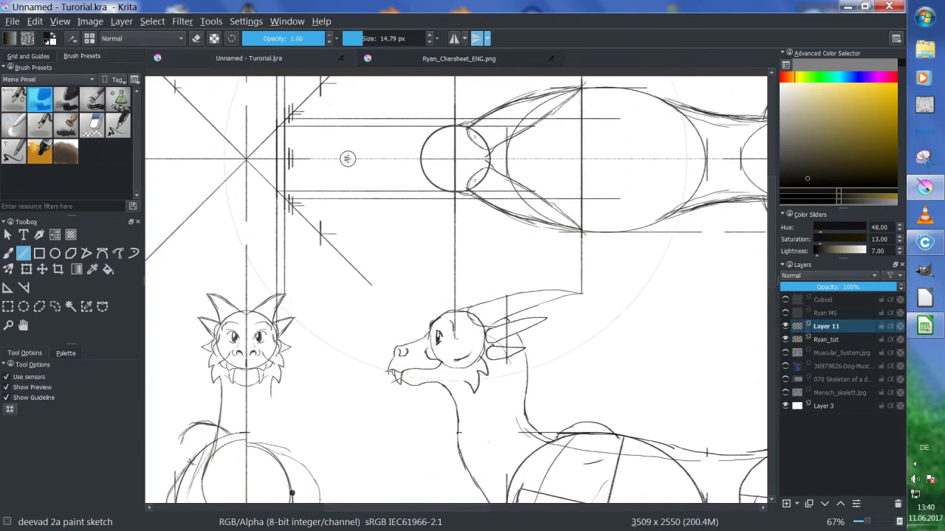
drag(389, 370, 388, 77)
key(b)
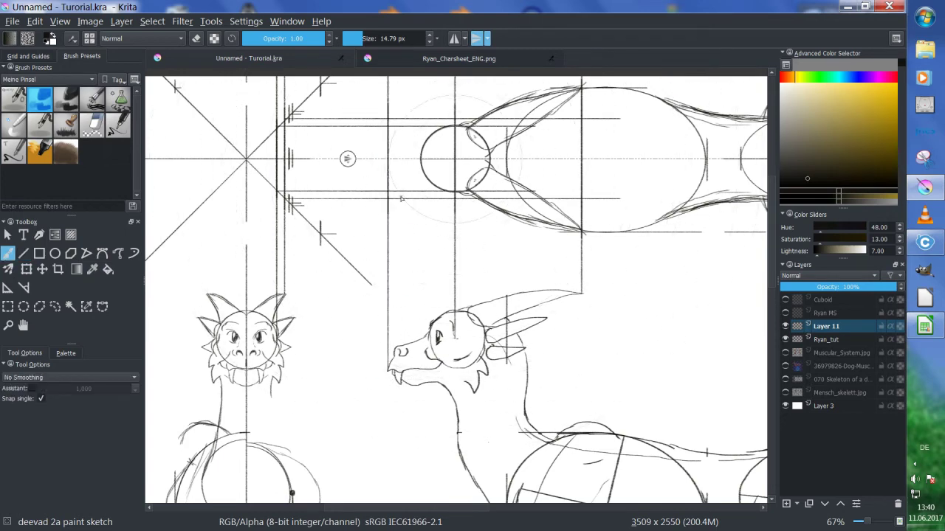
key(v)
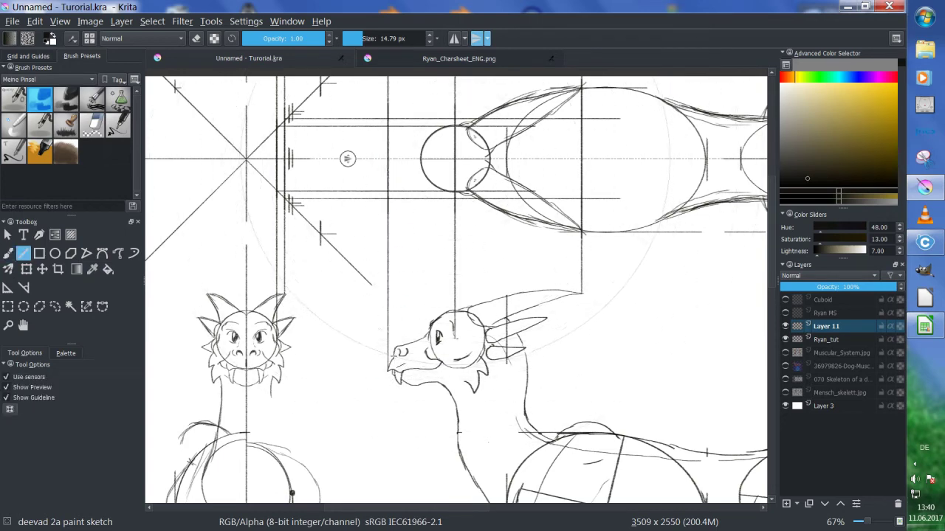
drag(394, 348, 394, 77)
key(b)
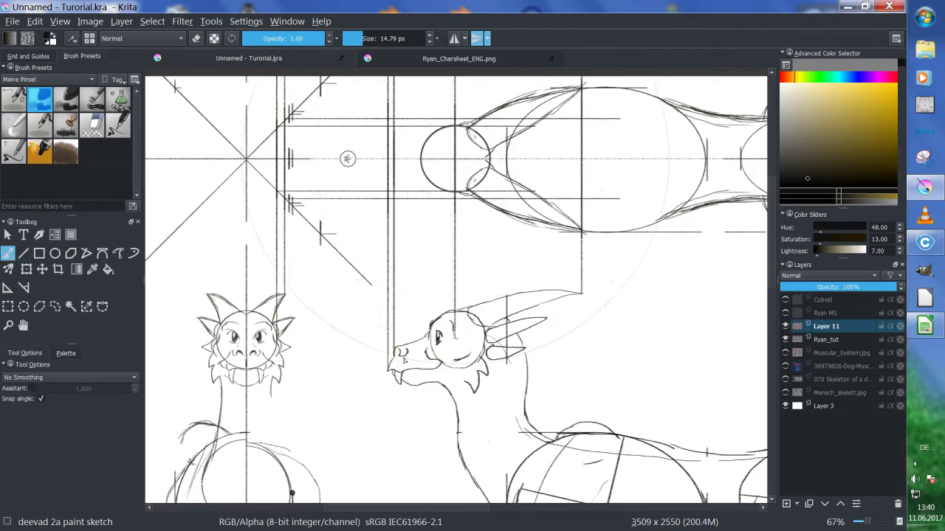
- Draw a third straight vertical guide from the front fang area of the side view's snout up through the top view
key(v)
key(b)
key(v)
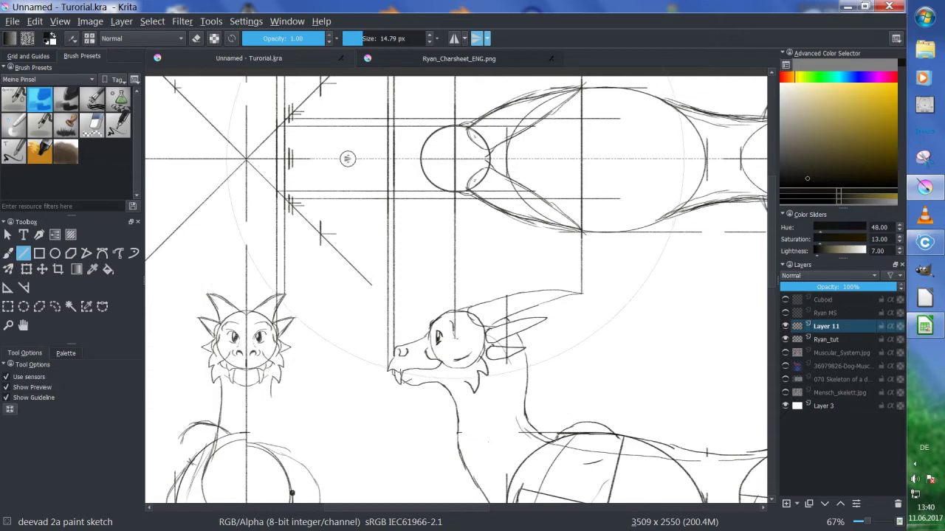
drag(399, 372, 400, 78)
key(b)
- Draw a vertical guide at the front view's muzzle width and mirrored horizontal guides from its diagonal intersections across the top-view head circle
key(v)
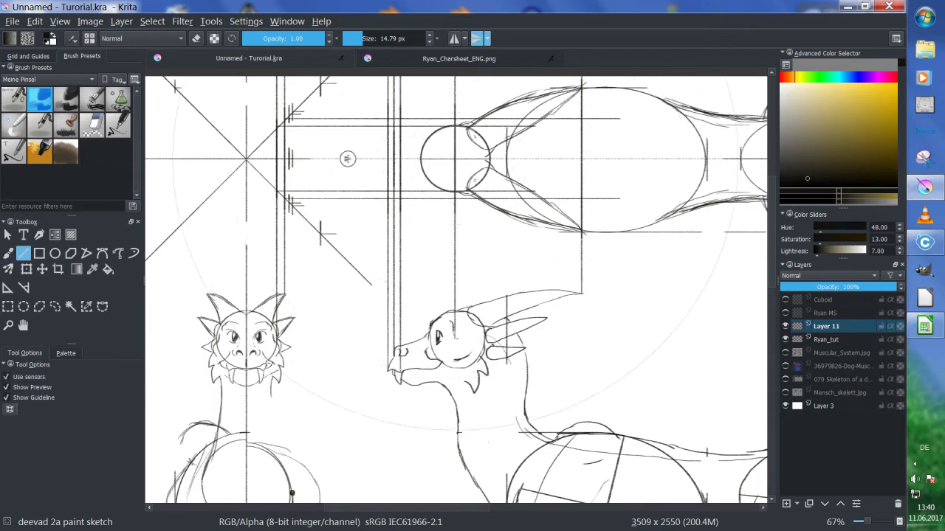
drag(265, 303, 265, 76)
drag(266, 178, 498, 179)
key(b)
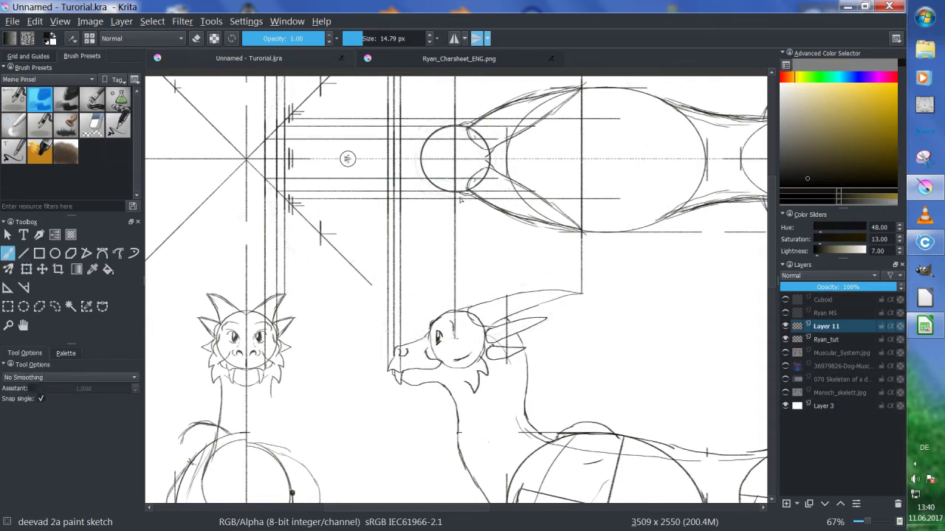
- On the Ryan_tut layer, sketch the mirrored snout outline with a rounded tip at the muzzle guides, joined to the head circle
click(823, 340)
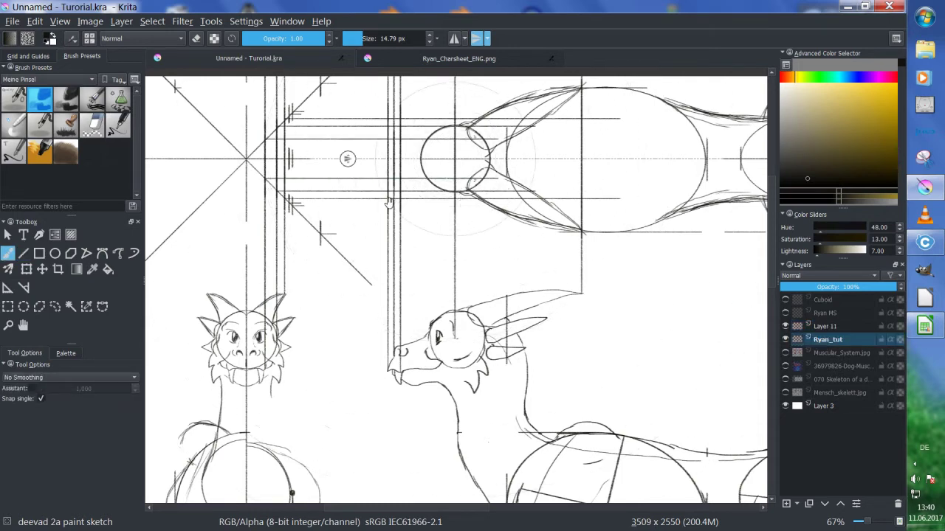
drag(369, 205, 413, 219)
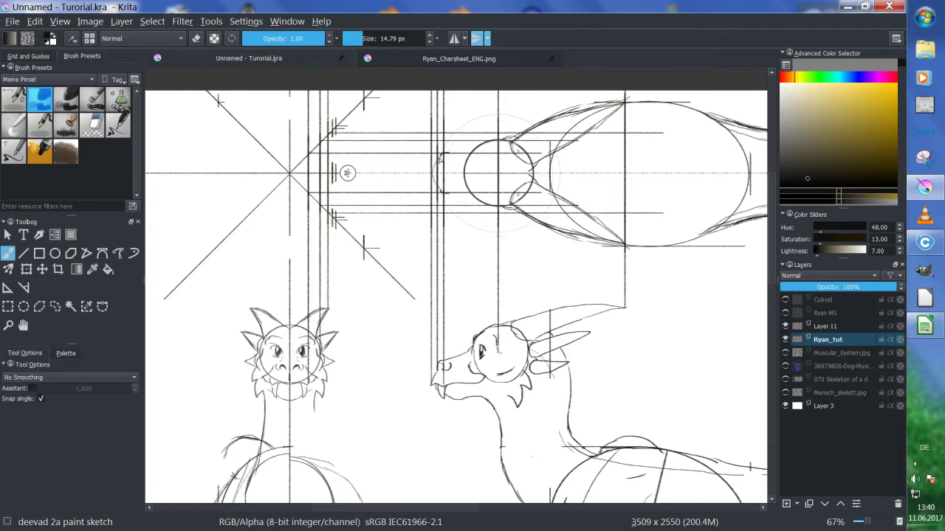
drag(442, 155, 433, 173)
- On Layer 11, erase the muzzle guides running from the side view and the diagonals through the top-view snout
click(827, 325)
key(e)
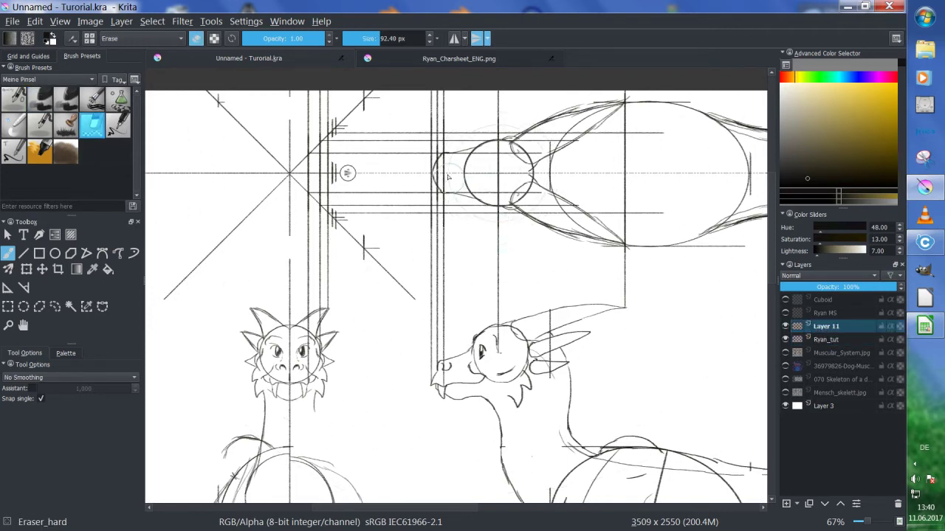
mouse_move(433, 246)
mouse_down()
mouse_move(451, 153)
mouse_move(458, 203)
mouse_move(477, 140)
mouse_move(481, 219)
mouse_move(480, 151)
mouse_up()
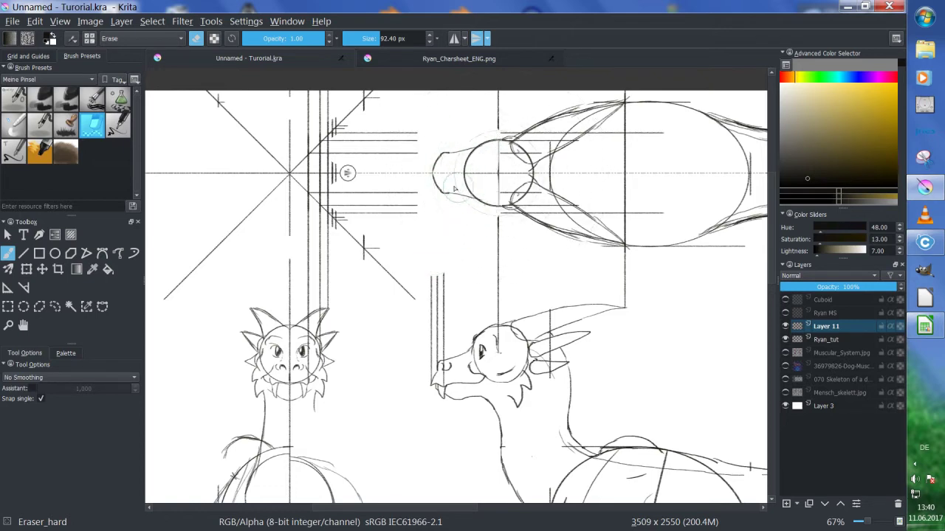
mouse_move(468, 296)
mouse_down()
mouse_move(434, 323)
mouse_move(447, 395)
mouse_up()
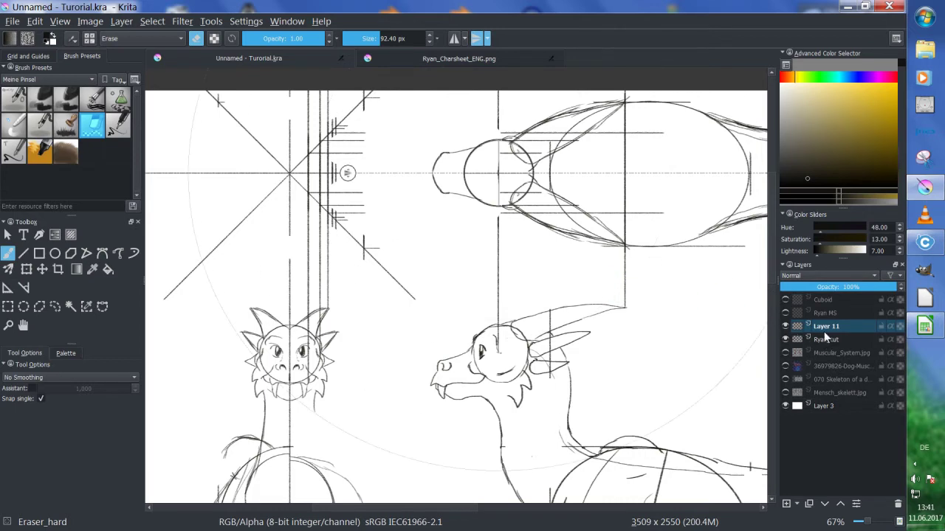
- Draw straight vertical guides from the front and rear edges of the side view's nostril up through the top-view snout
key(slash)
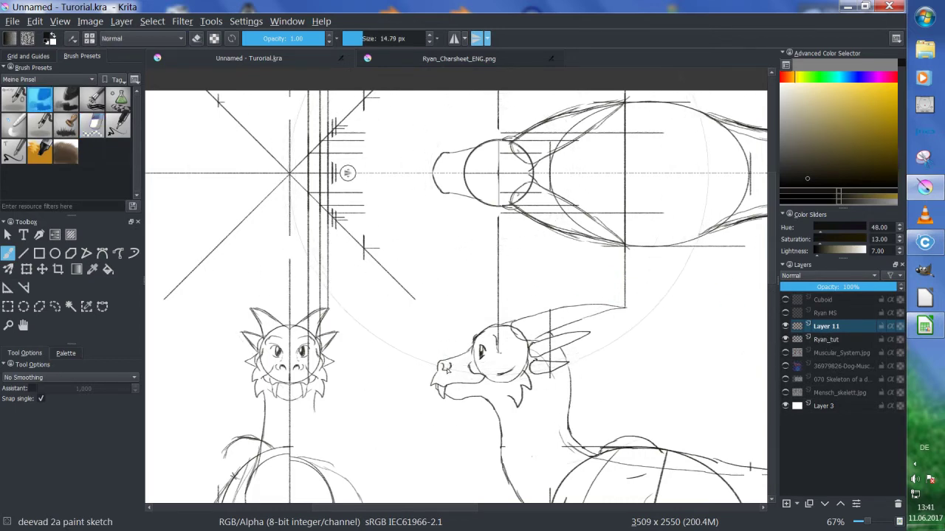
key(v)
drag(443, 370, 446, 340)
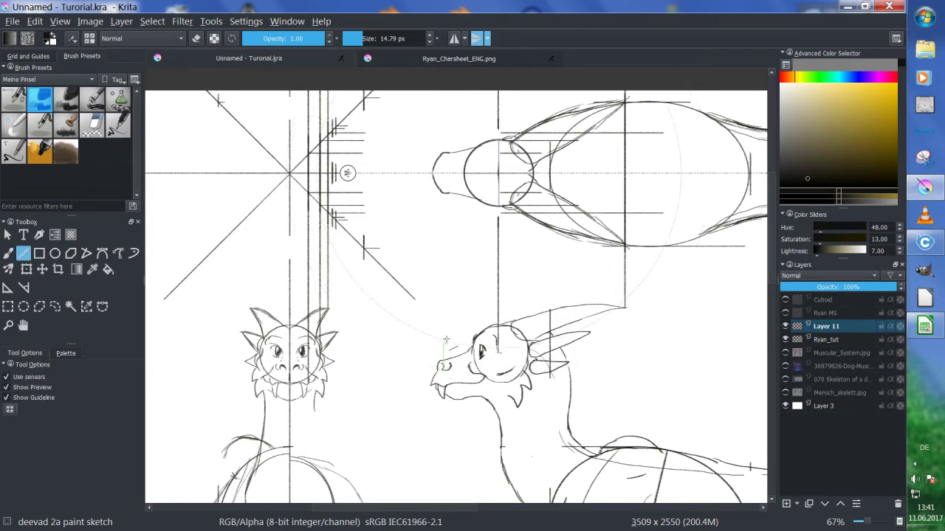
drag(443, 158, 442, 92)
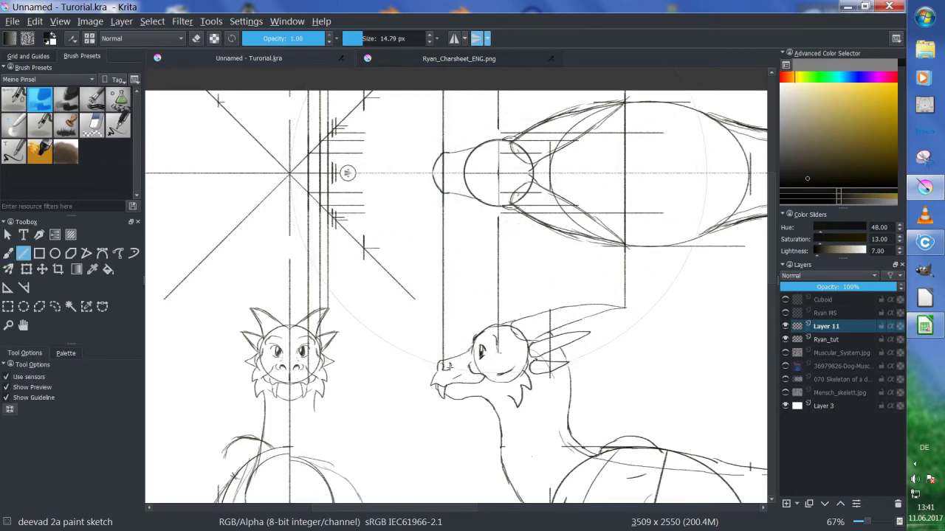
drag(447, 367, 447, 92)
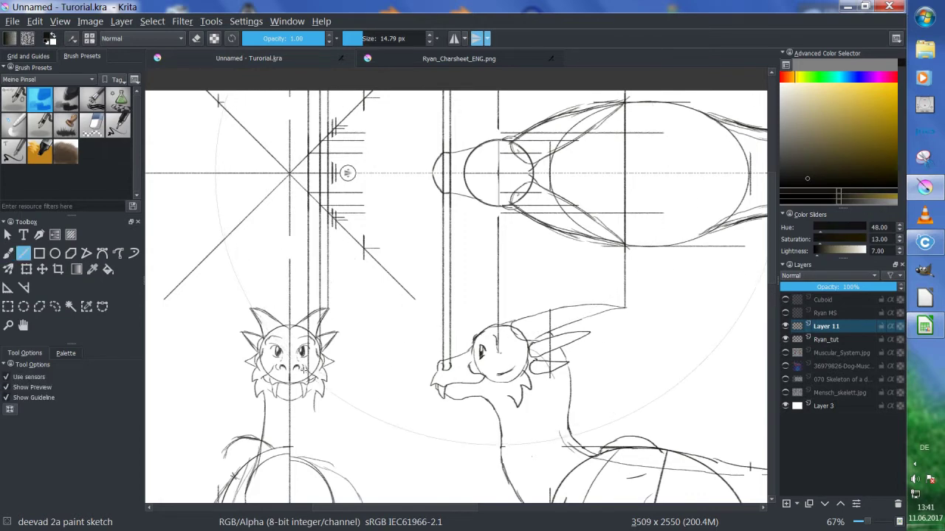
- Draw vertical guides at the front view nostril's outer edge and middle, with mirrored horizontal guides from their diagonal intersections across the top-view snout
mouse_move(304, 370)
mouse_down()
mouse_move(303, 177)
mouse_move(357, 188)
mouse_move(506, 188)
mouse_up()
key(b)
key(v)
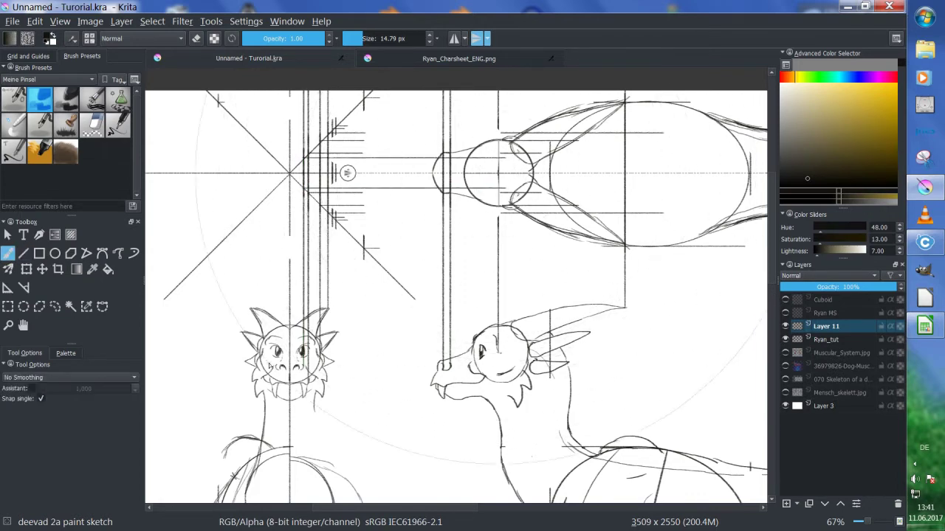
key(v)
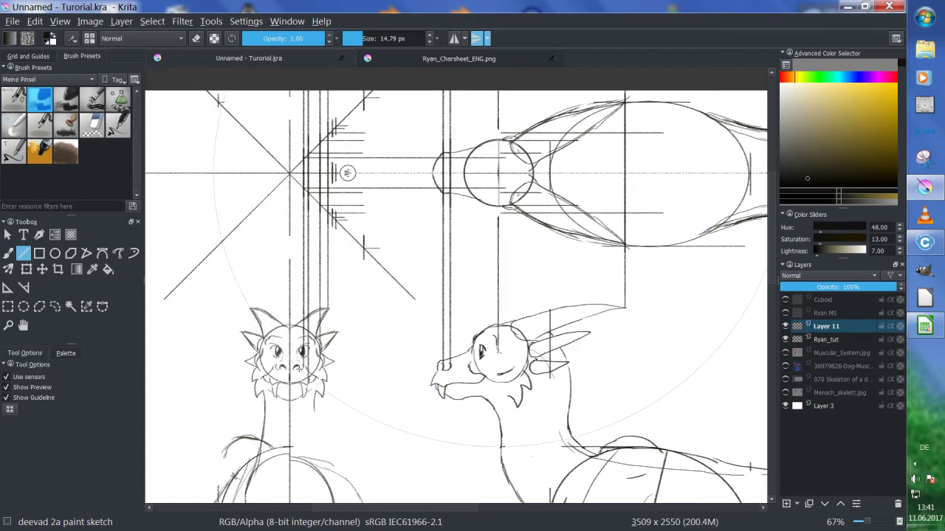
drag(299, 367, 298, 184)
key(v)
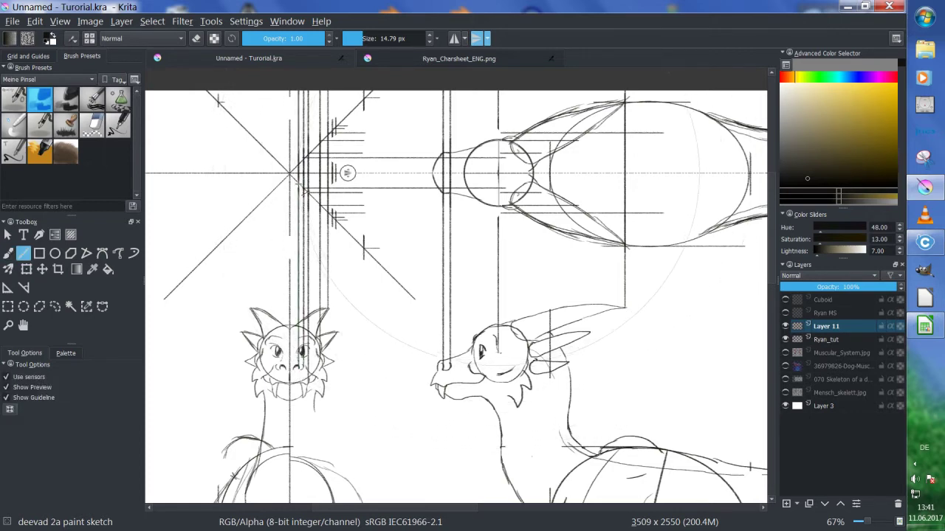
key(b)
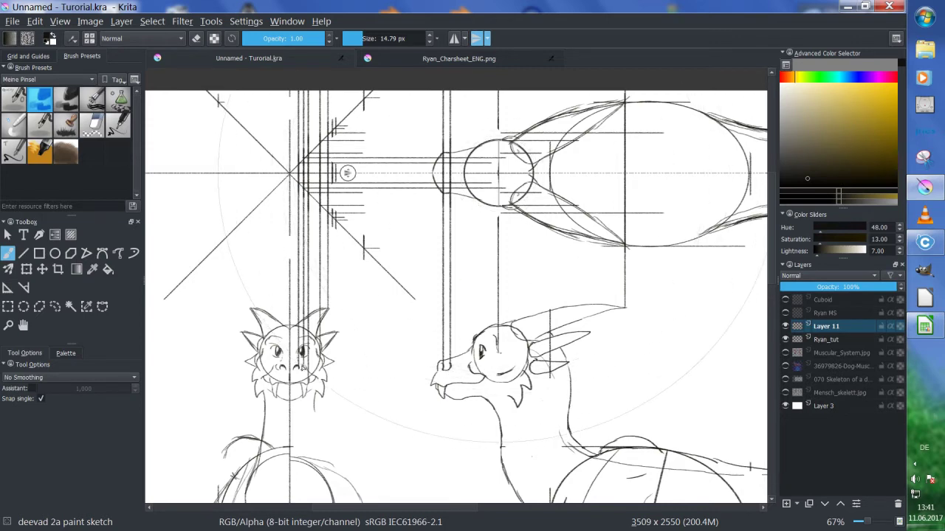
- Draw a vertical guide at the front view nostril's inner edge on Layer 11, with mirrored horizontal guides from its diagonal intersections across the snout
click(826, 341)
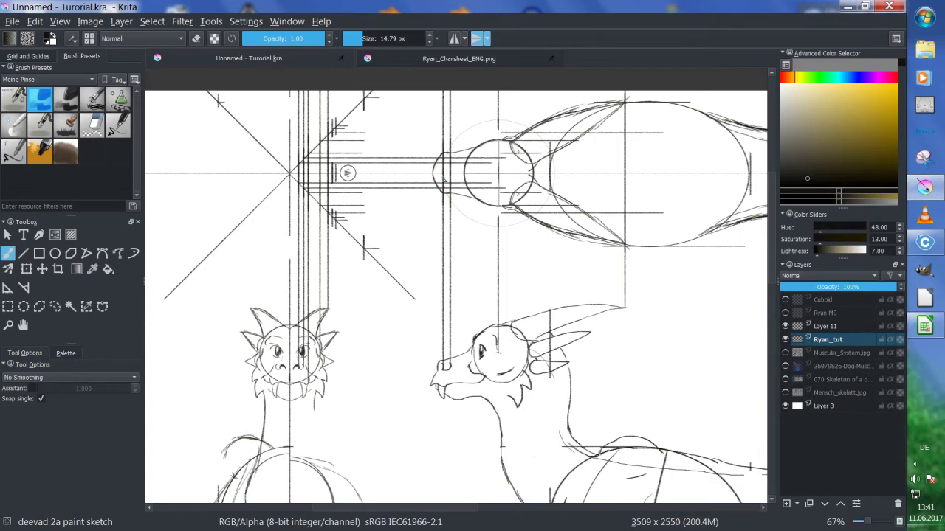
click(825, 326)
key(v)
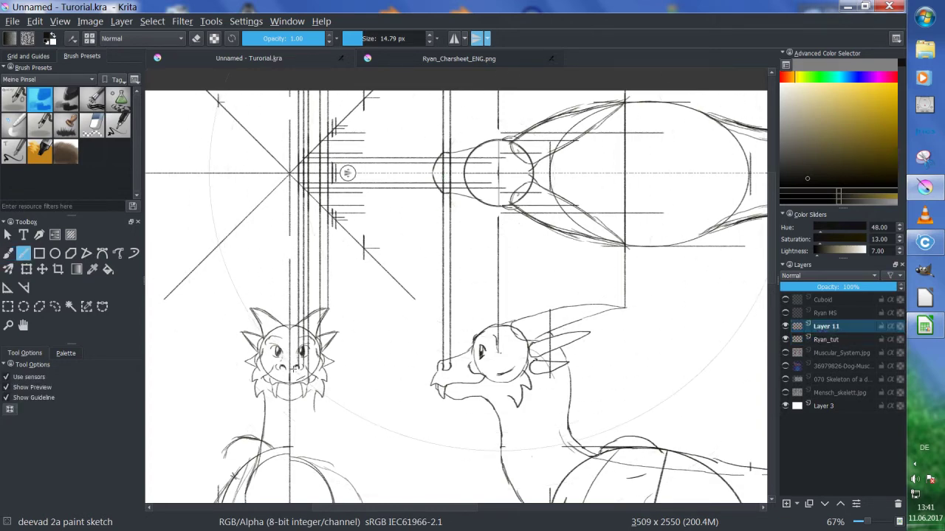
drag(295, 369, 293, 178)
key(v)
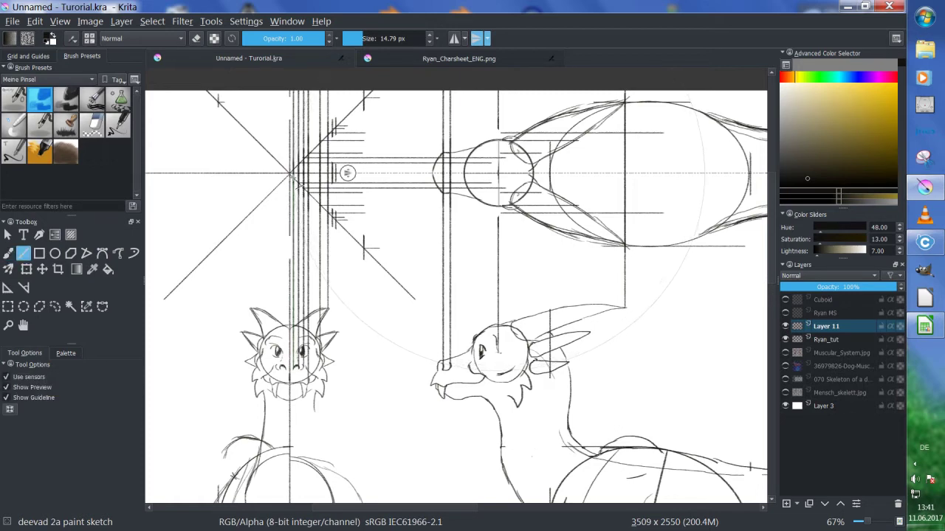
key(b)
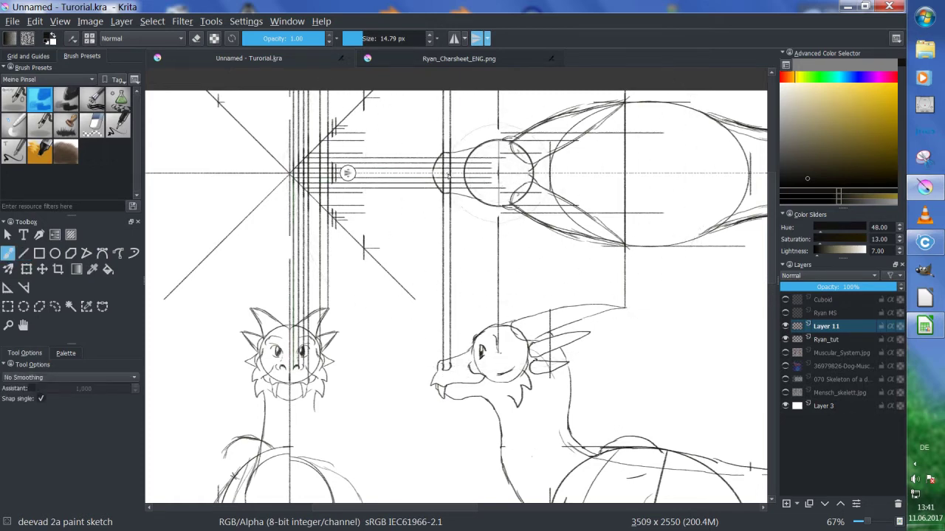
- On the Ryan_tut layer, draw the mirrored nostrils inside the top-view guide intersections and a short curved line at the snout tip
key(plus)
key(plus)
drag(478, 153, 539, 152)
click(815, 337)
drag(430, 152, 444, 262)
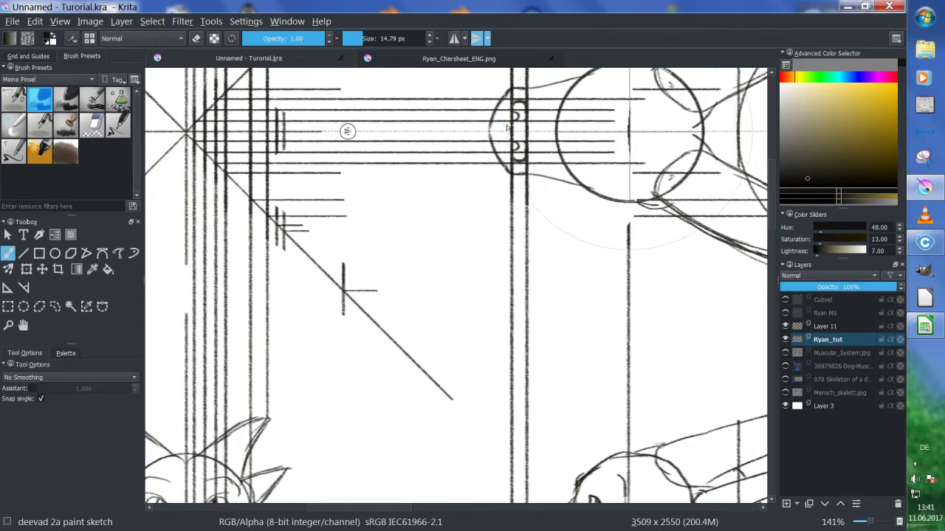
scroll(500, 211, down, 3)
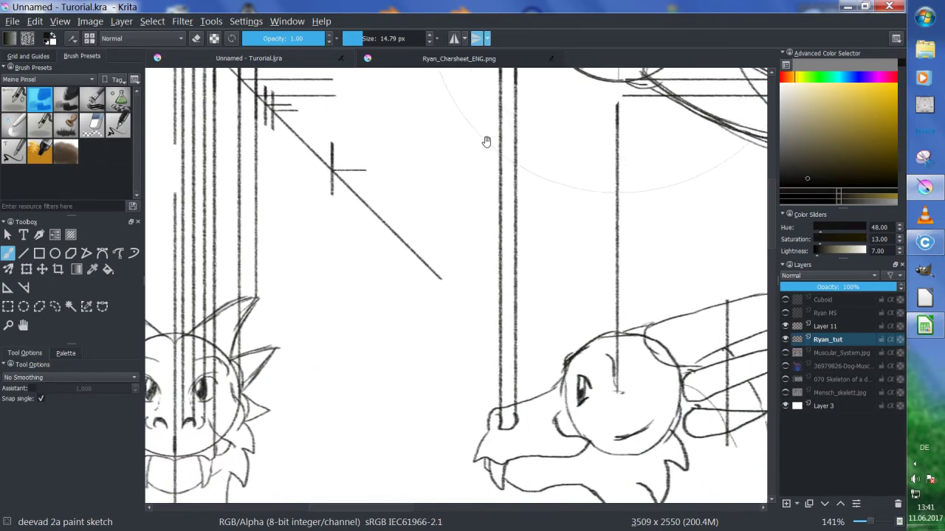
scroll(499, 105, up, 3)
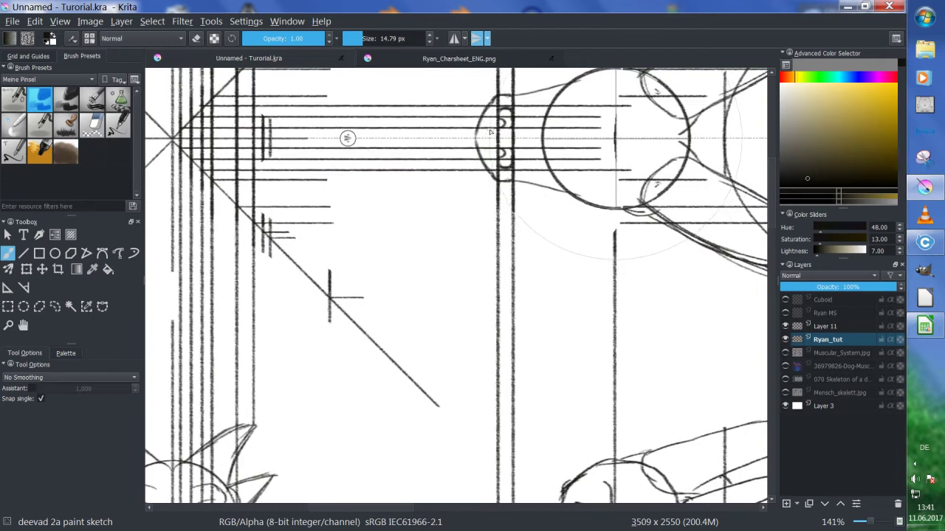
drag(488, 138, 492, 150)
- Erase the nostril guides on Layer 11, leaving only short marks along the diagonals
click(825, 327)
scroll(549, 287, down, 1)
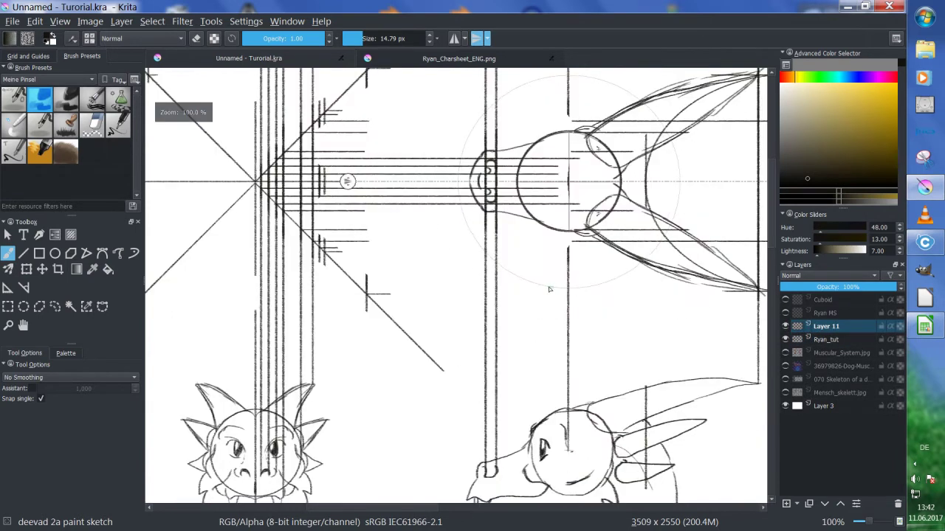
key(e)
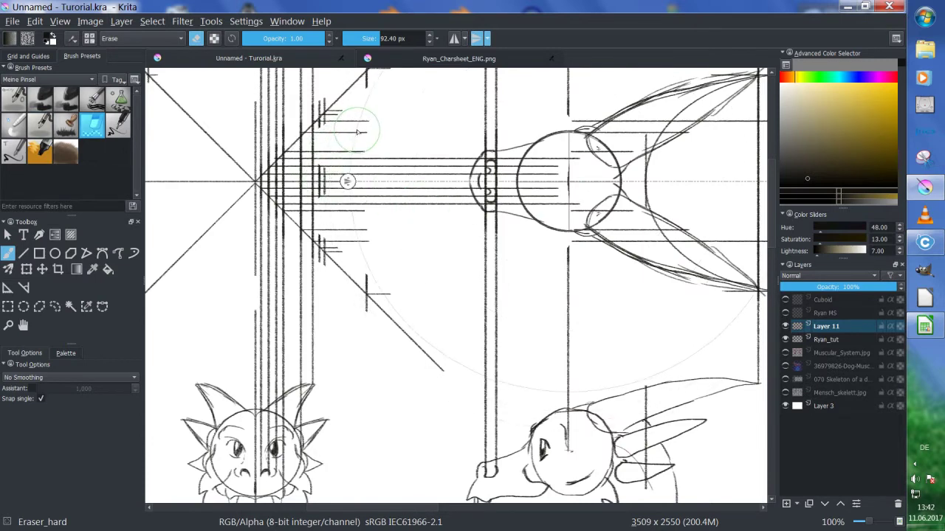
mouse_move(346, 133)
mouse_down()
mouse_move(298, 181)
mouse_move(479, 162)
mouse_move(487, 196)
mouse_move(488, 95)
mouse_move(497, 93)
mouse_move(482, 239)
mouse_move(499, 277)
mouse_move(542, 165)
mouse_move(613, 168)
mouse_move(618, 186)
mouse_move(590, 222)
mouse_move(605, 242)
mouse_move(702, 239)
mouse_move(645, 136)
mouse_move(591, 109)
mouse_move(577, 90)
mouse_move(573, 244)
mouse_move(586, 399)
mouse_move(550, 468)
mouse_move(492, 415)
mouse_move(497, 276)
mouse_move(251, 321)
mouse_move(252, 244)
mouse_move(313, 325)
mouse_move(264, 333)
mouse_move(265, 314)
mouse_move(258, 424)
mouse_move(306, 343)
mouse_move(302, 412)
mouse_move(258, 274)
mouse_move(256, 223)
mouse_move(313, 280)
mouse_up()
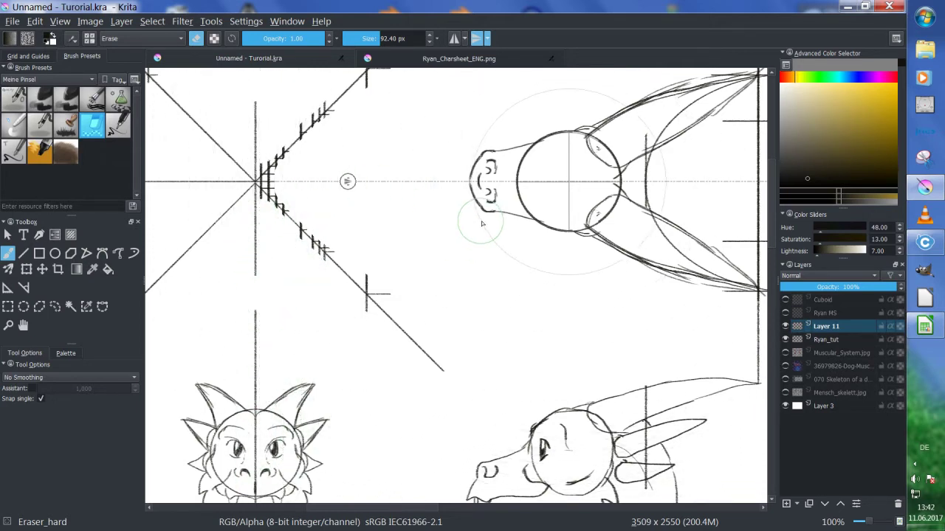
- Sketch mirrored ridge lines on the top-view snout from the nostrils back toward the head circle, finishing on the Ryan_tut layer
key(slash)
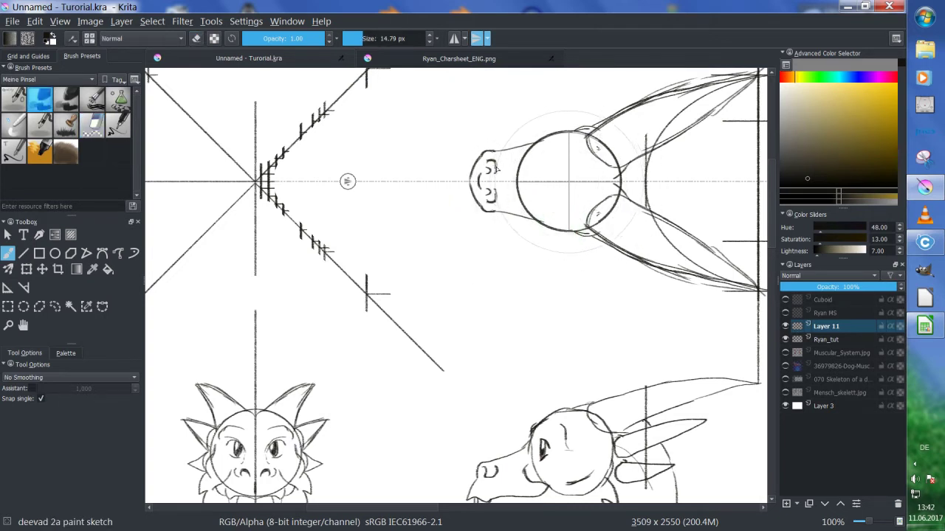
mouse_move(494, 176)
mouse_down()
mouse_move(531, 122)
mouse_move(511, 215)
mouse_move(516, 194)
mouse_up()
drag(594, 399, 578, 343)
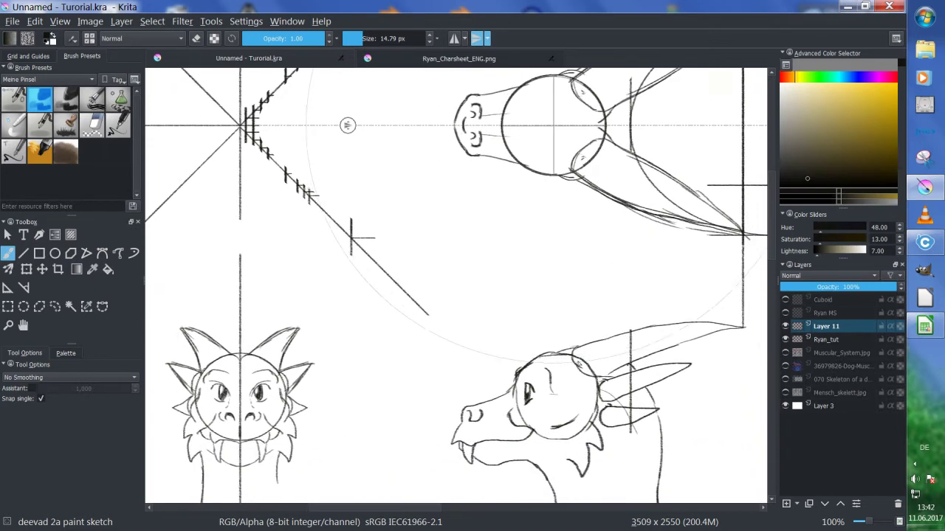
click(831, 340)
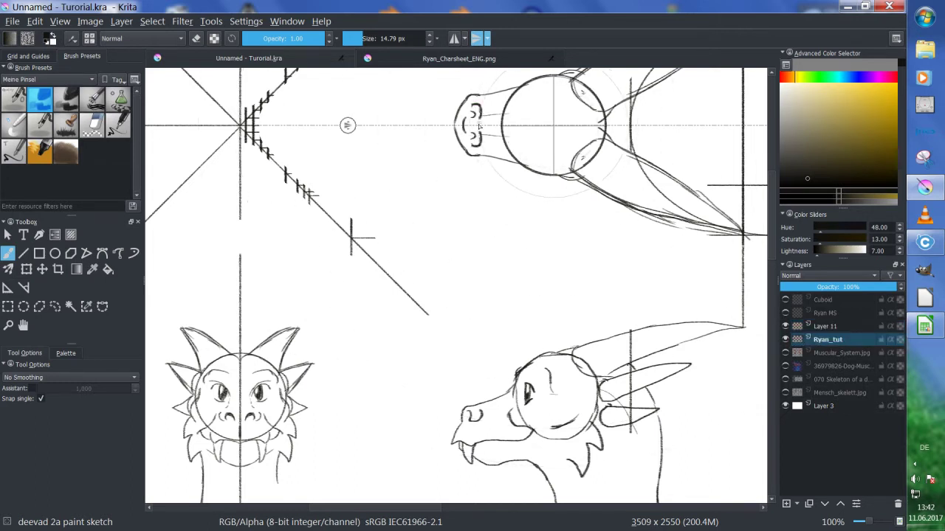
drag(481, 133, 479, 147)
drag(483, 112, 496, 115)
- On Layer 11, erase the stray sketch lines between the nostrils and the head circle
click(825, 327)
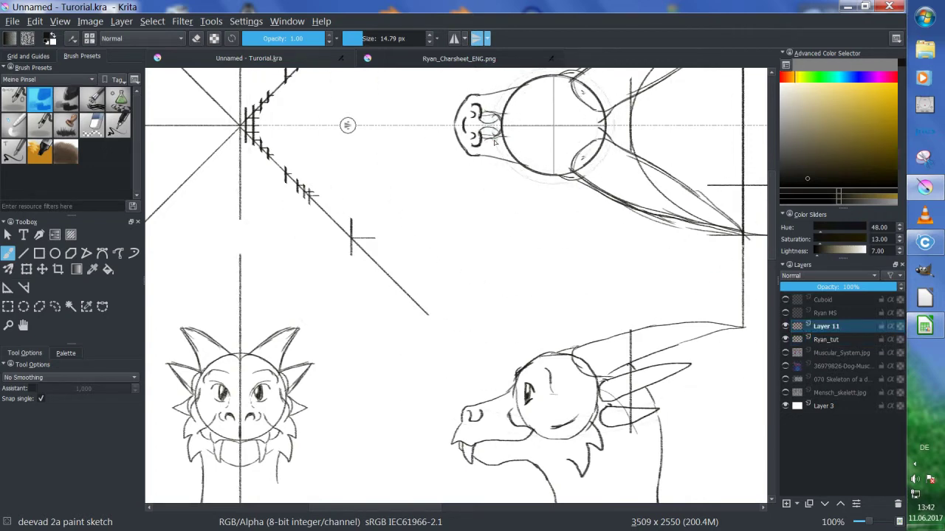
key(slash)
drag(500, 141, 482, 124)
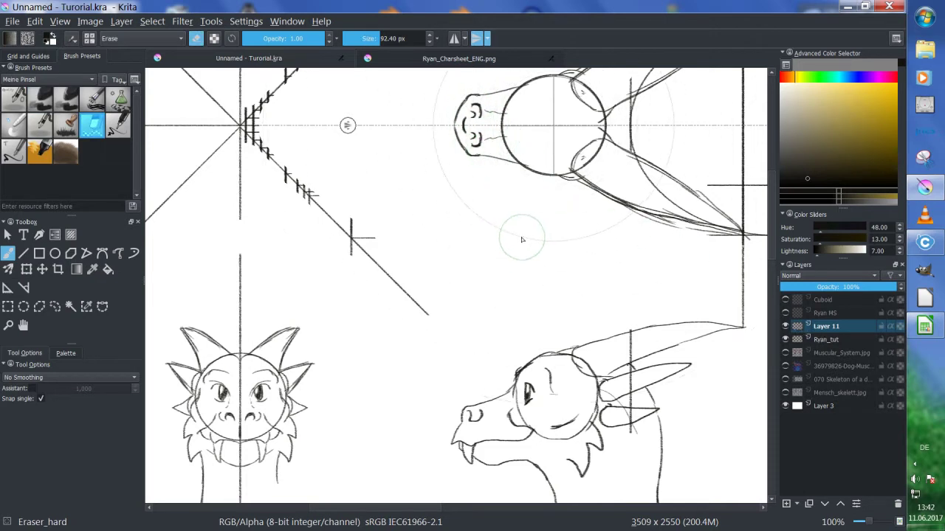
- Draw straight vertical guides from the front and rear of the side view's eye up through the top-view head circle
key(e)
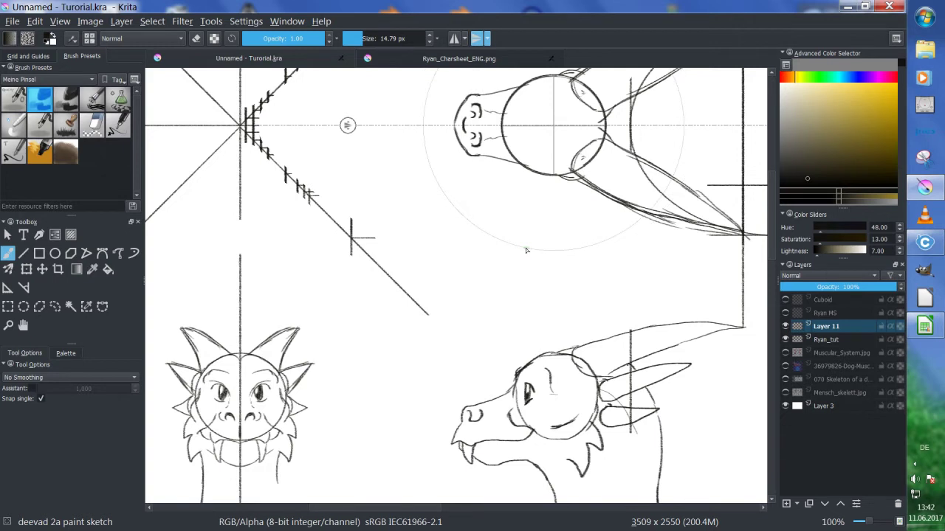
key(e)
key(e)
key(e)
key(e)
key(v)
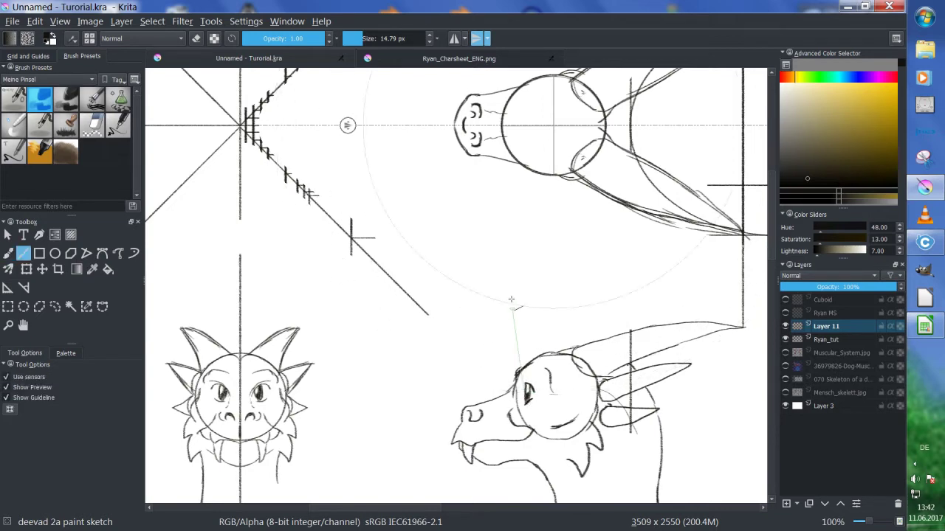
mouse_move(525, 392)
mouse_down()
mouse_move(517, 147)
mouse_move(524, 70)
mouse_up()
key(b)
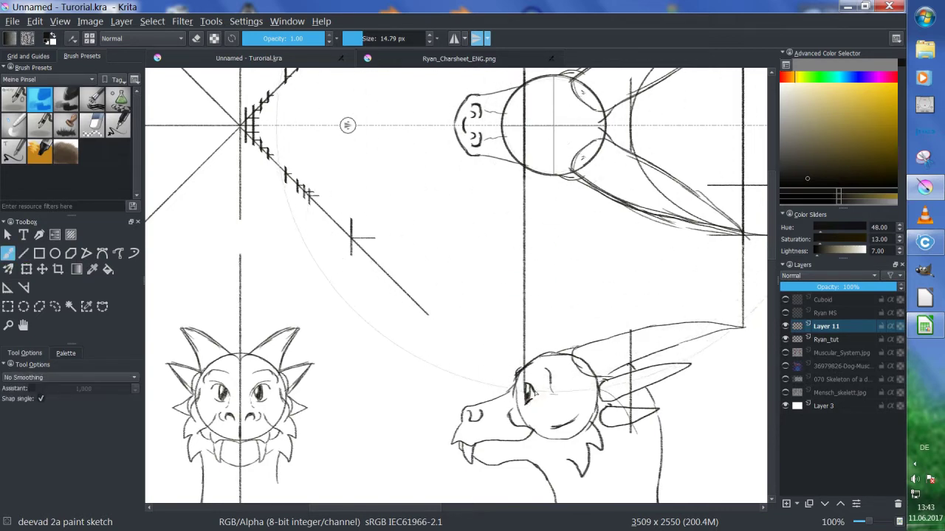
mouse_move(537, 397)
mouse_down()
mouse_move(514, 200)
mouse_move(524, 188)
mouse_move(509, 169)
mouse_up()
key(ctrl+z)
key(v)
drag(538, 398, 537, 70)
key(b)
- Draw vertical guides at the front view eye's inner and outer corners, with mirrored horizontal guides from their diagonal intersections across the head circle
key(v)
mouse_move(251, 394)
mouse_down()
mouse_move(252, 124)
mouse_move(595, 141)
mouse_up()
key(b)
key(v)
key(b)
key(v)
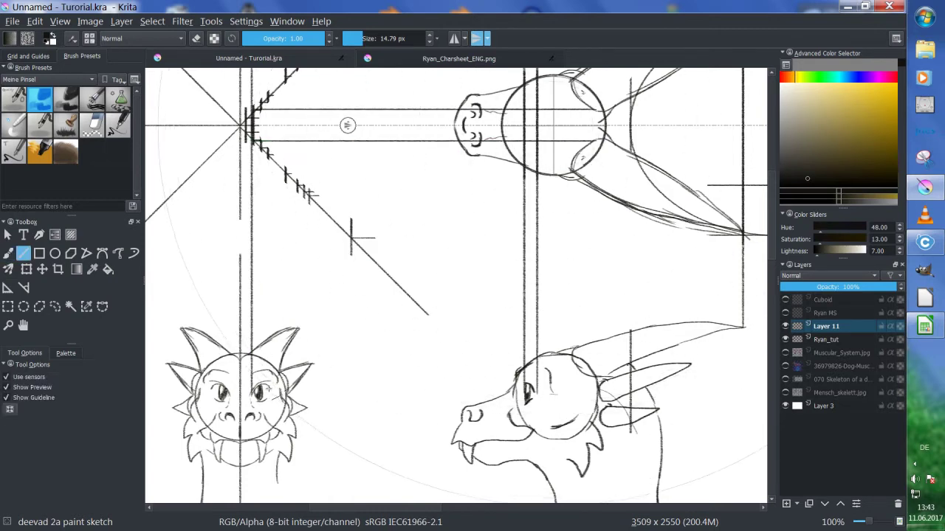
mouse_move(269, 390)
mouse_down()
mouse_move(269, 156)
mouse_move(606, 157)
mouse_up()
key(b)
key(v)
key(b)
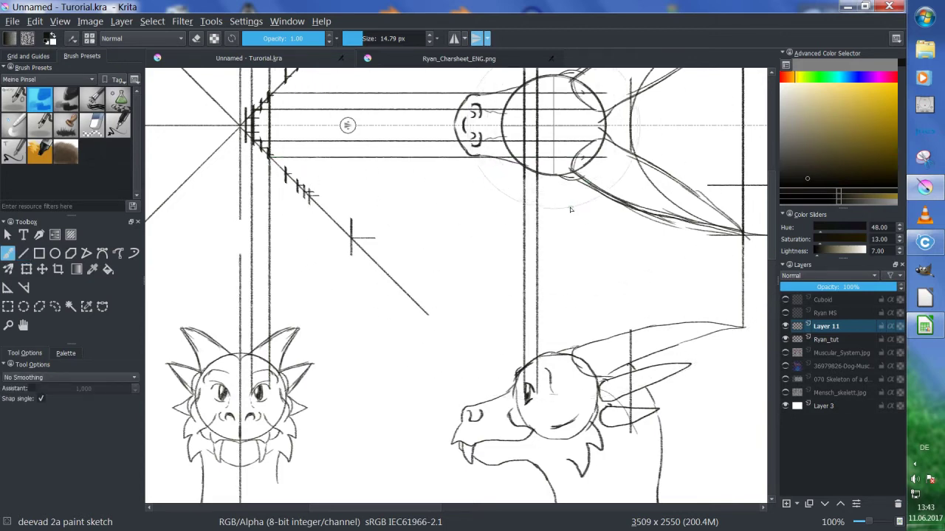
- On the Ryan_tut layer, draw both mirrored eyes with pupils inside the guide intersections on the top-view head circle
click(821, 340)
key(plus)
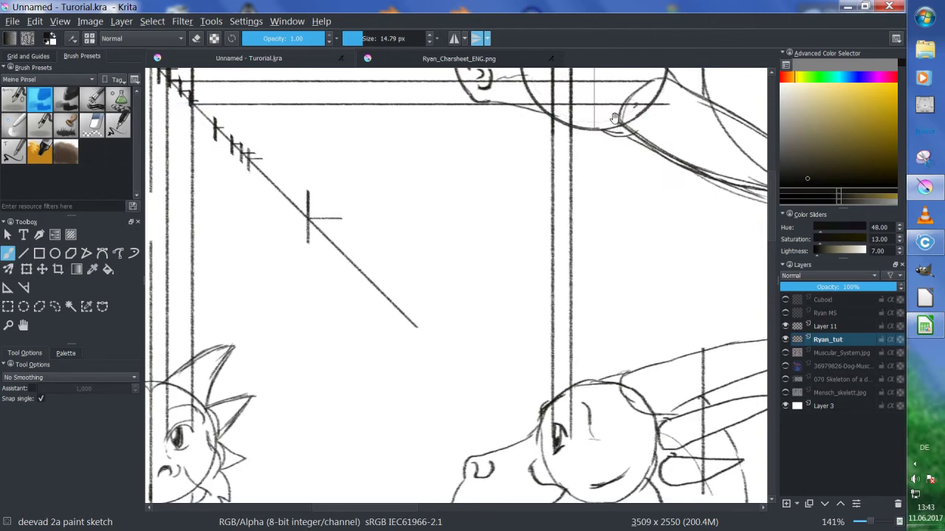
drag(614, 118, 593, 214)
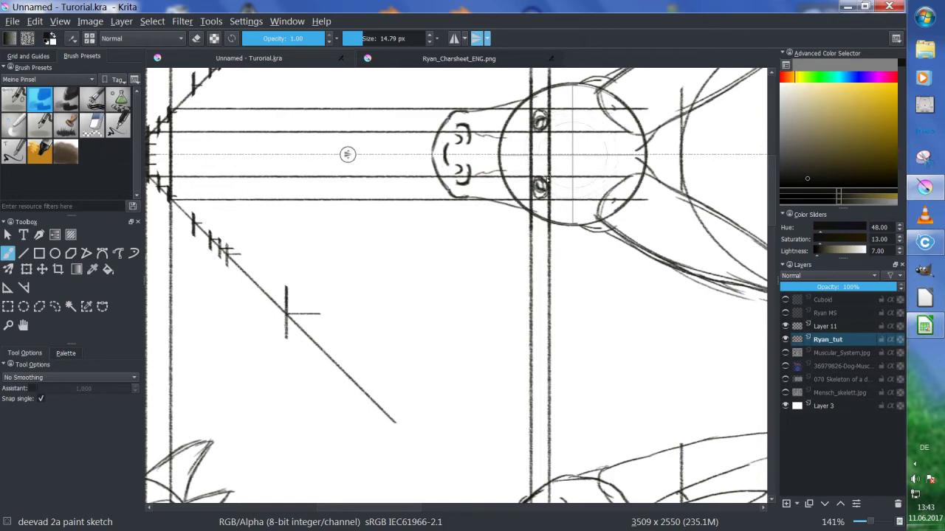
- On Layer 11, erase the eye guide lines crossing the top-view snout and head circle
click(825, 326)
key(e)
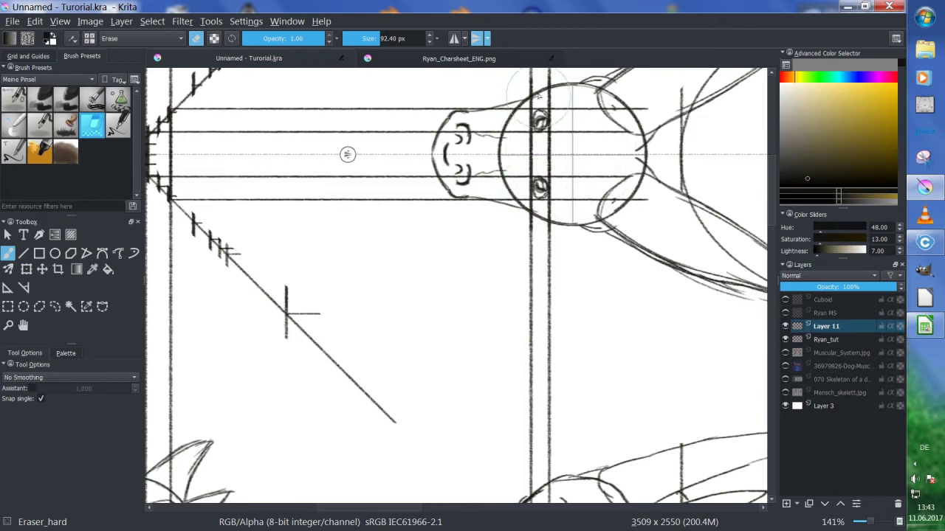
mouse_move(538, 96)
mouse_down()
mouse_move(538, 302)
mouse_move(443, 121)
mouse_move(258, 148)
mouse_up()
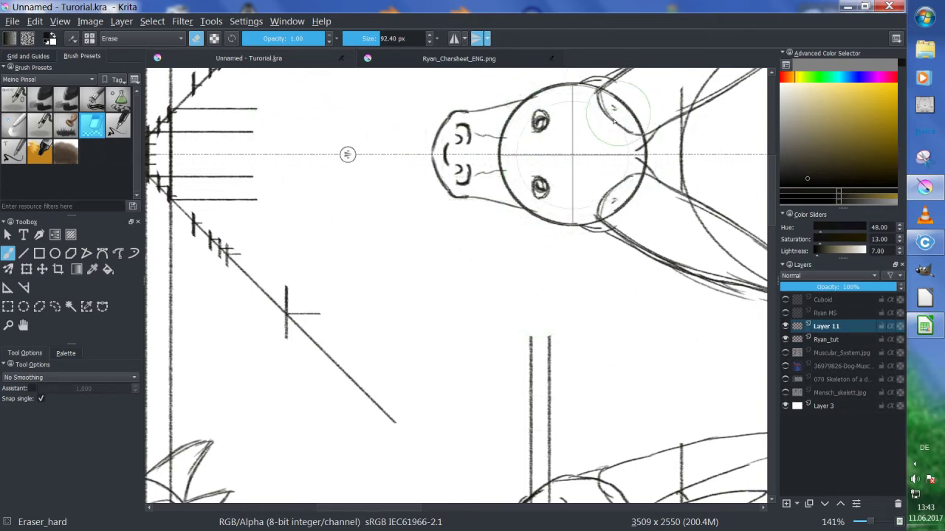
mouse_move(401, 179)
mouse_down()
mouse_move(287, 102)
mouse_move(242, 163)
mouse_move(213, 136)
mouse_move(194, 152)
mouse_up()
- Sketch mirrored curved brow lines behind both eyes inside the top-view head circle, matching the side view
key(e)
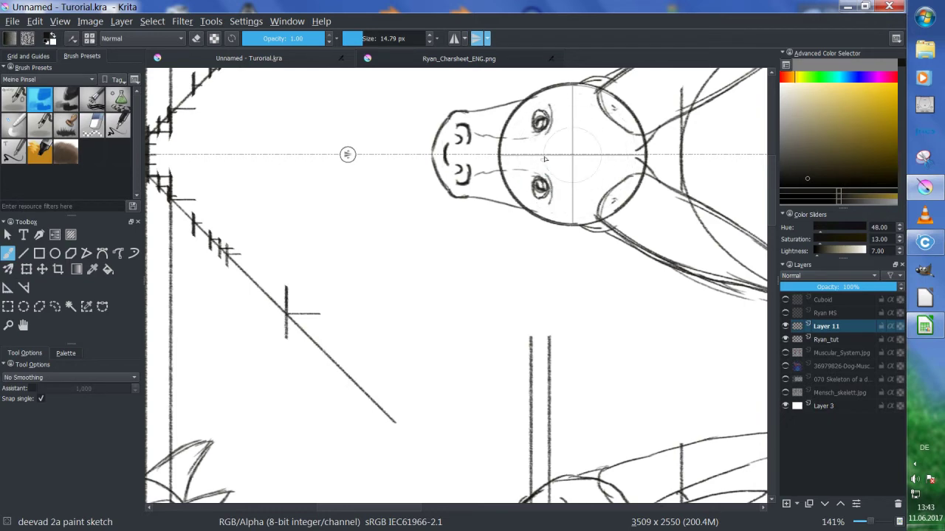
drag(590, 365, 563, 328)
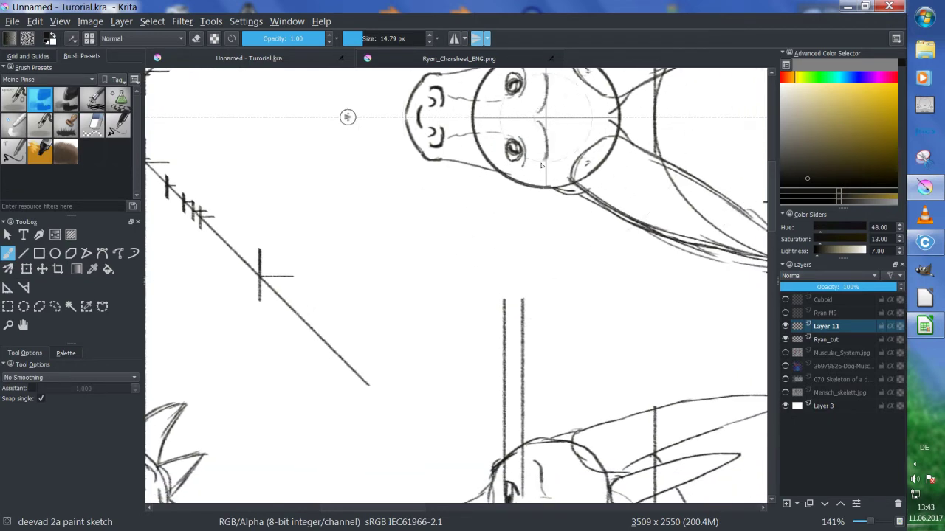
scroll(546, 135, up, 3)
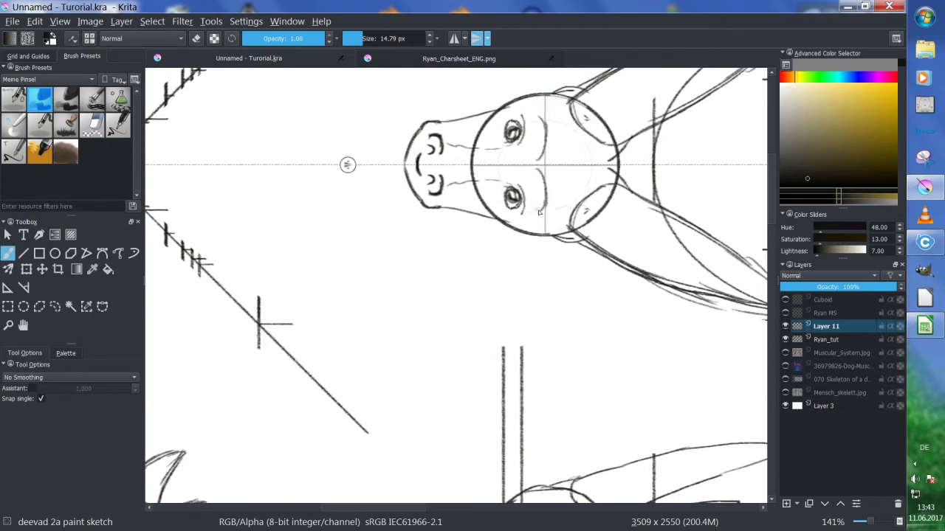
ctrl+scroll(531, 322, down, 3)
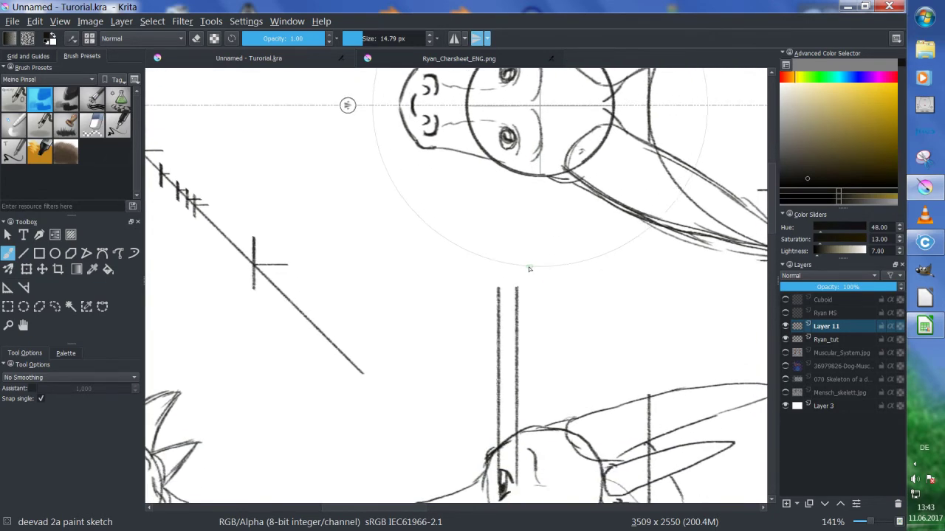
scroll(516, 246, down, 2)
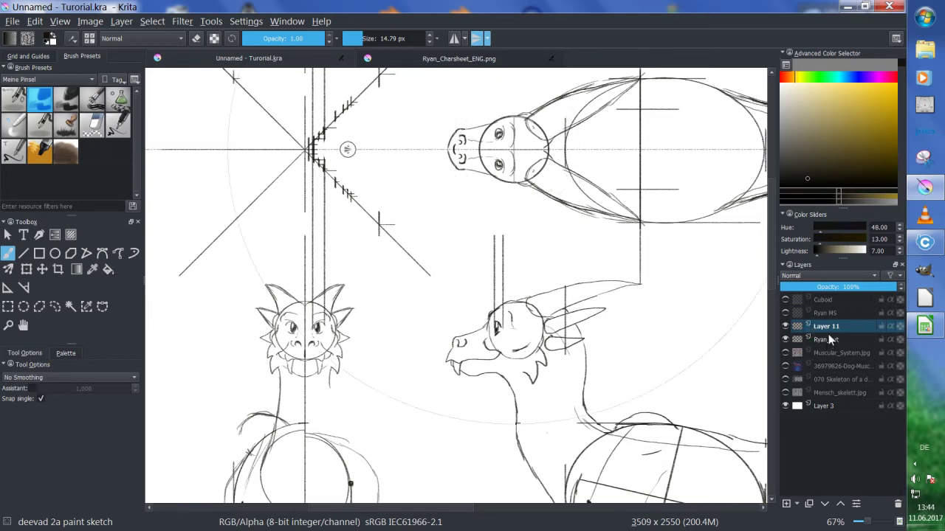
click(785, 325)
click(785, 325)
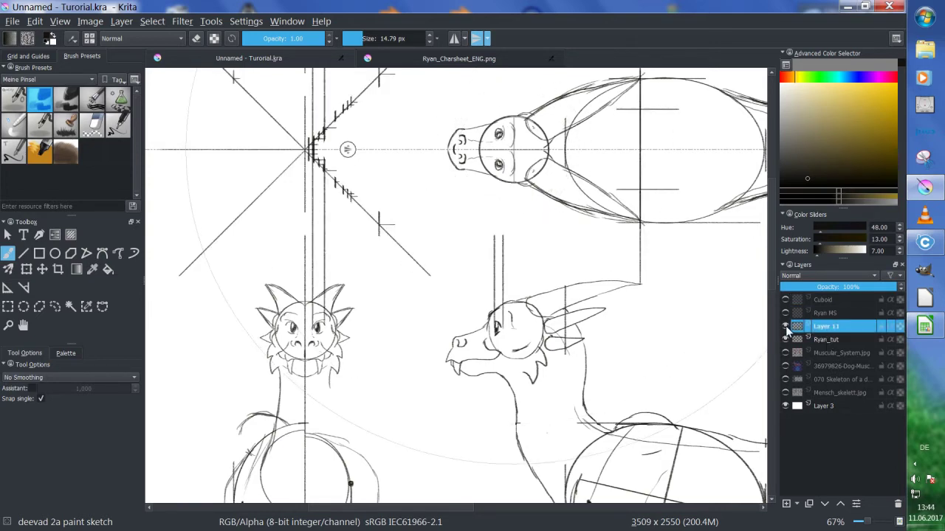
click(819, 341)
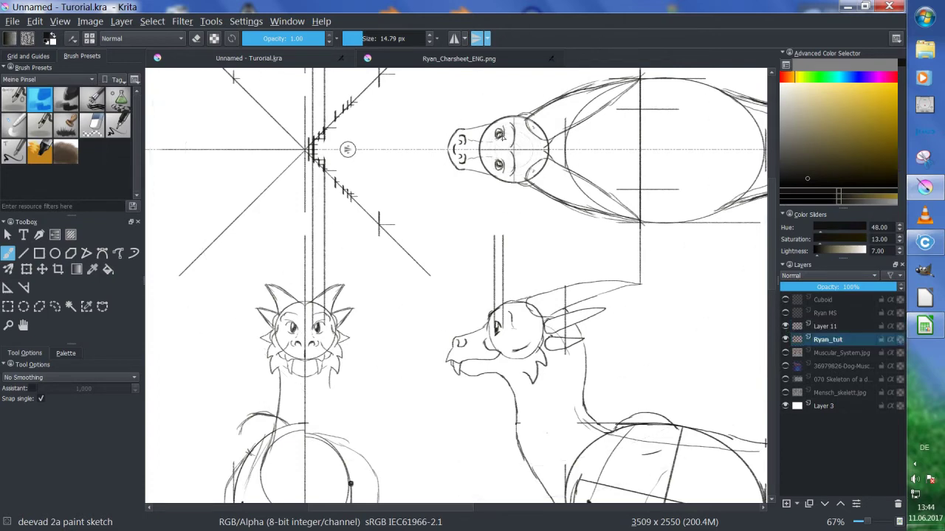
click(819, 326)
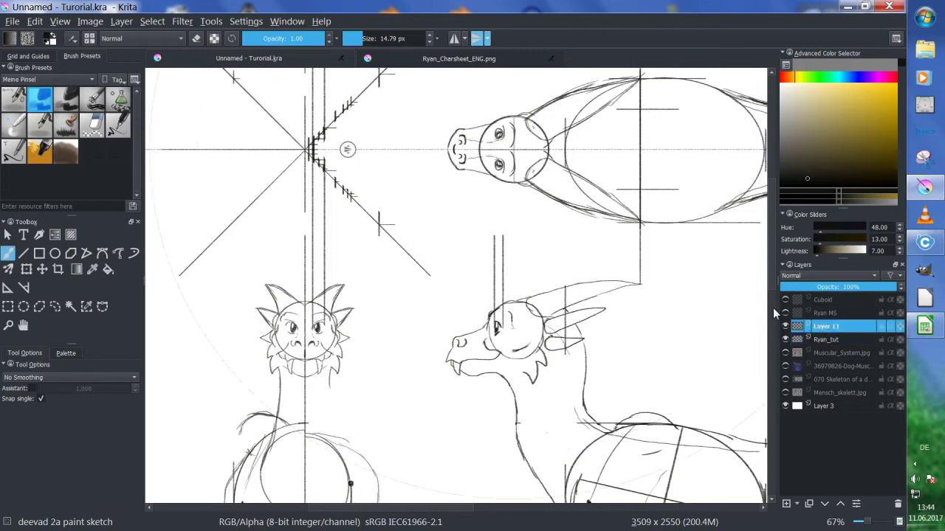
key(e)
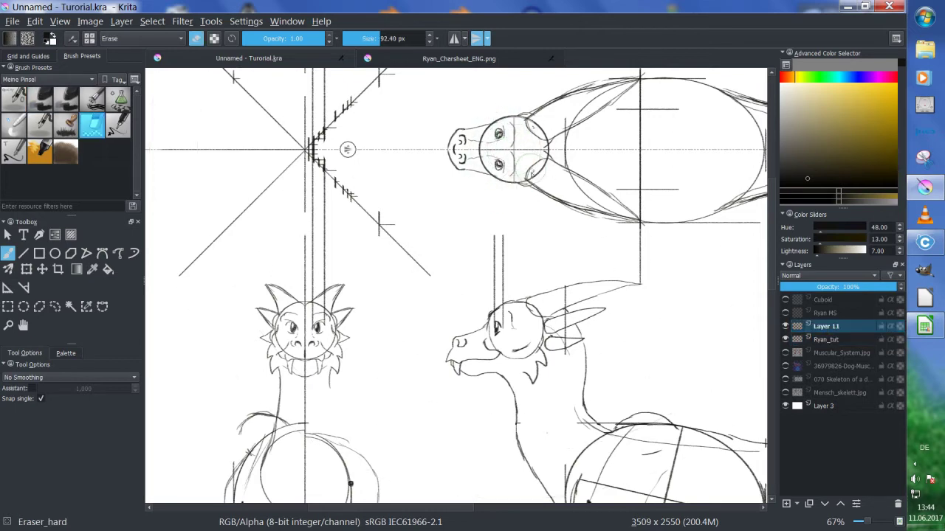
key(e)
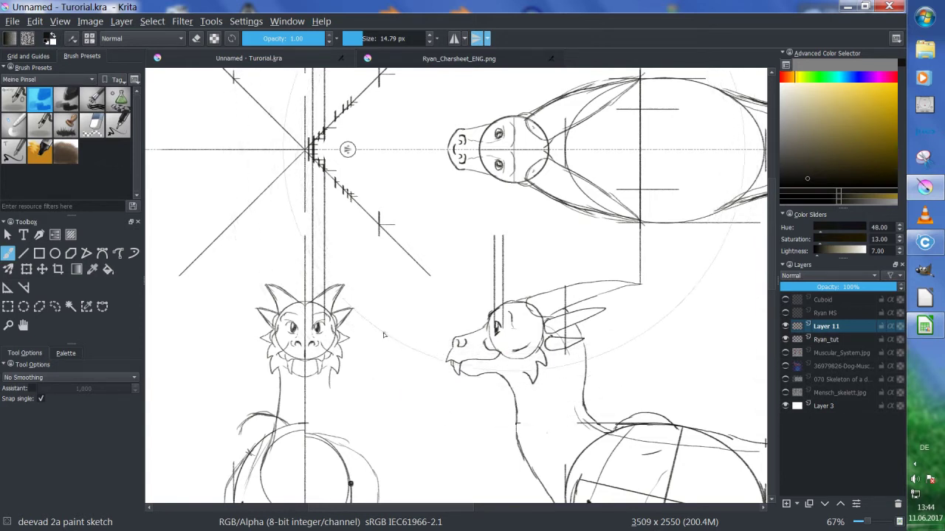
- On Layer 11, draw a vertical guide from the front-view head's outer edge to the diagonal, with mirrored horizontal guides past the top-view head
key(v)
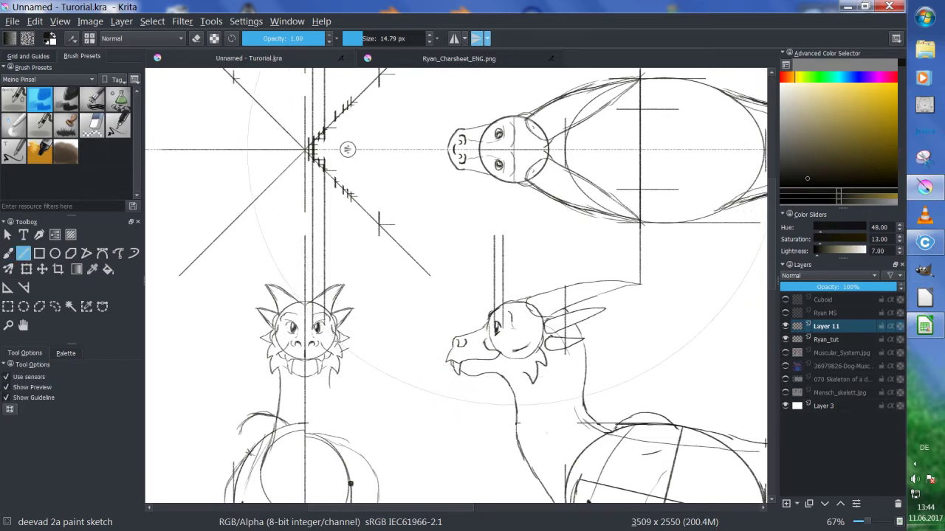
drag(338, 284, 338, 170)
key(b)
key(v)
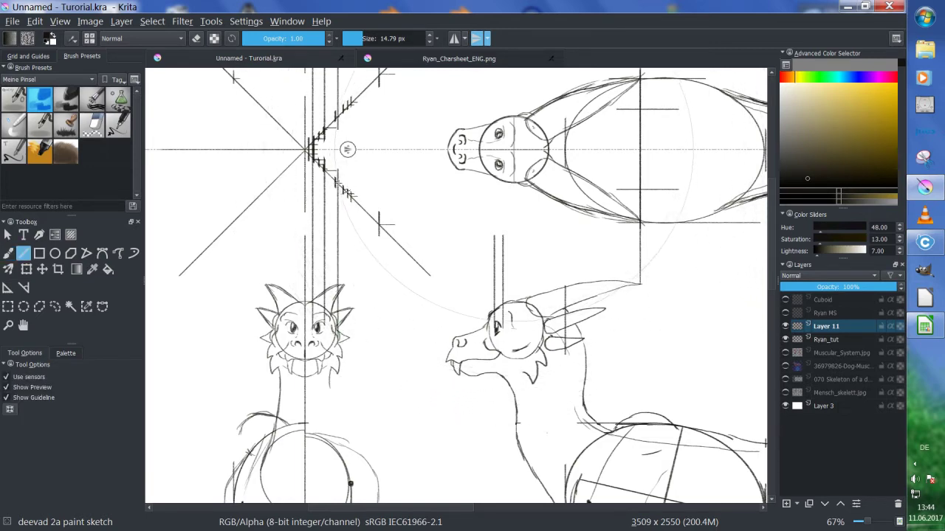
key(b)
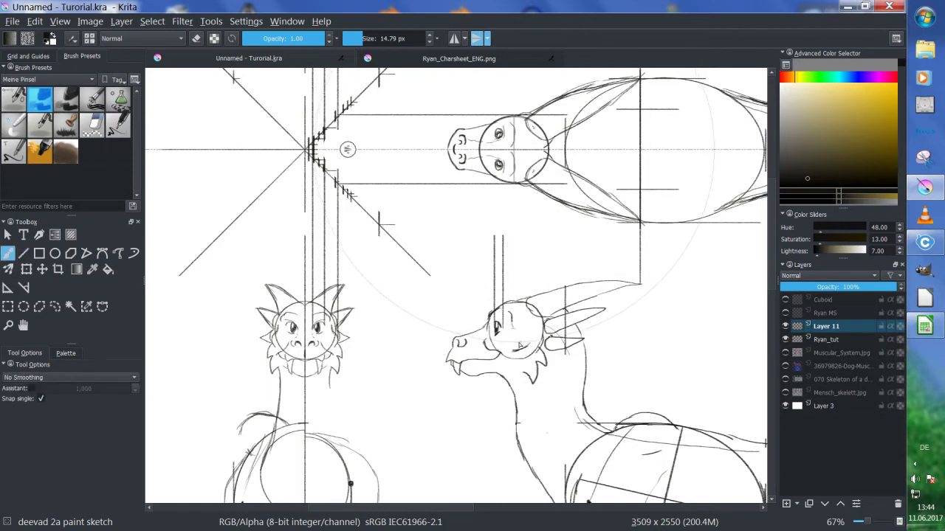
- Draw a straight vertical guide from the side view's cheek mark up through the top-view head circle
key(v)
drag(519, 344, 519, 74)
key(b)
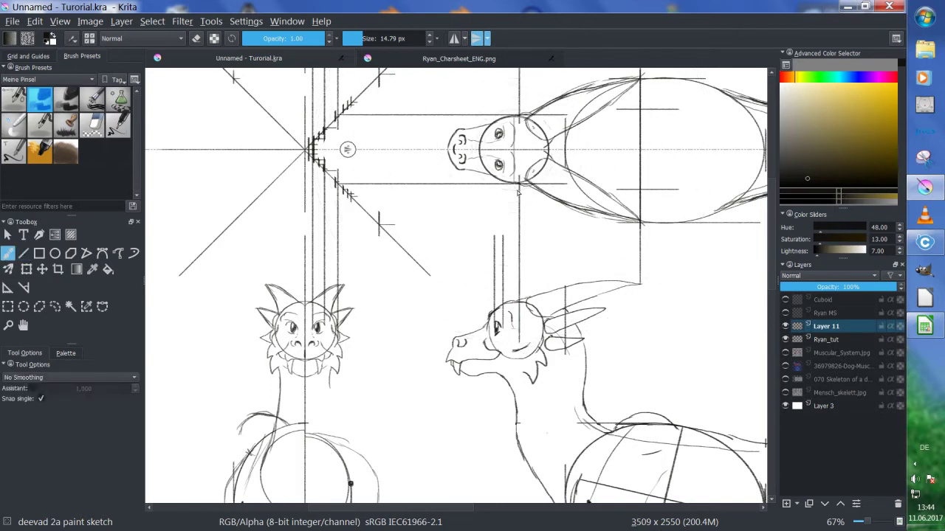
- On the Ryan_tut layer, draw the mirrored cheek contours on the top-view head circle at the guide intersections
click(825, 339)
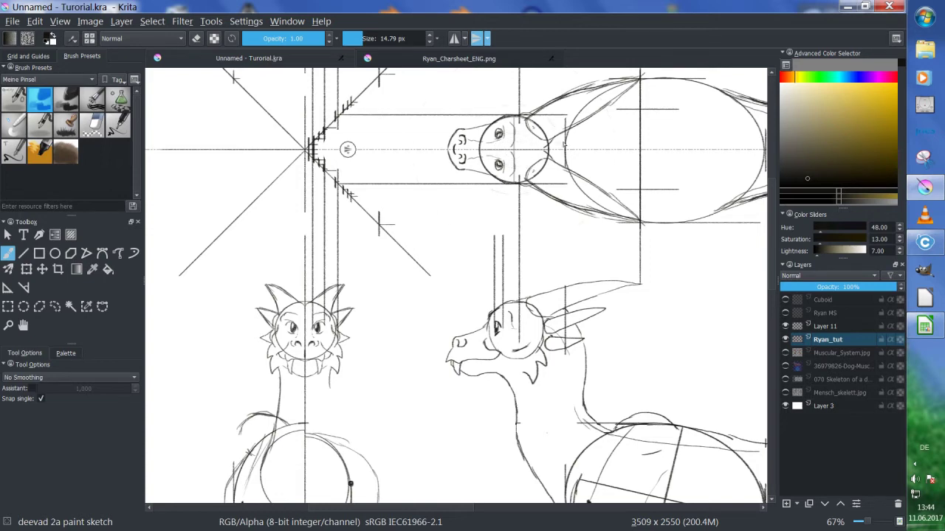
drag(636, 175, 570, 179)
drag(512, 330, 525, 272)
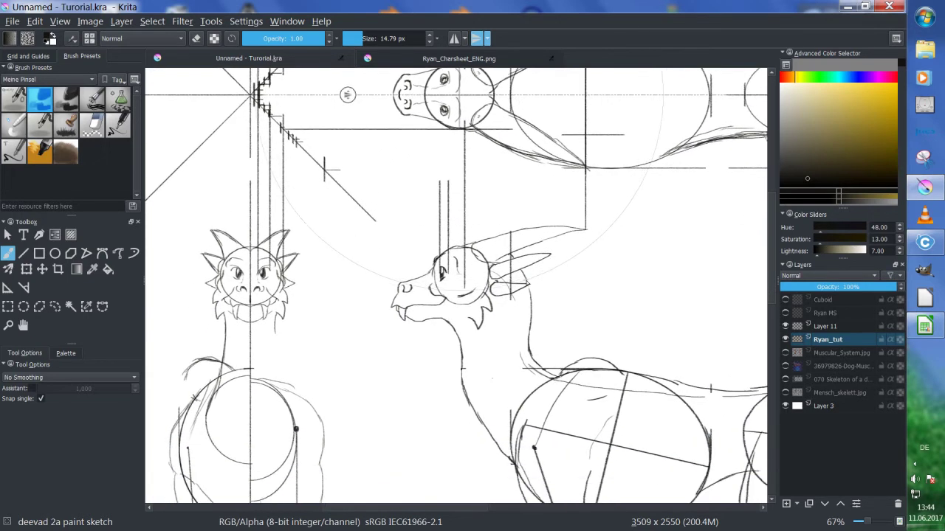
mouse_move(609, 193)
mouse_down()
mouse_move(597, 270)
mouse_move(599, 255)
mouse_up()
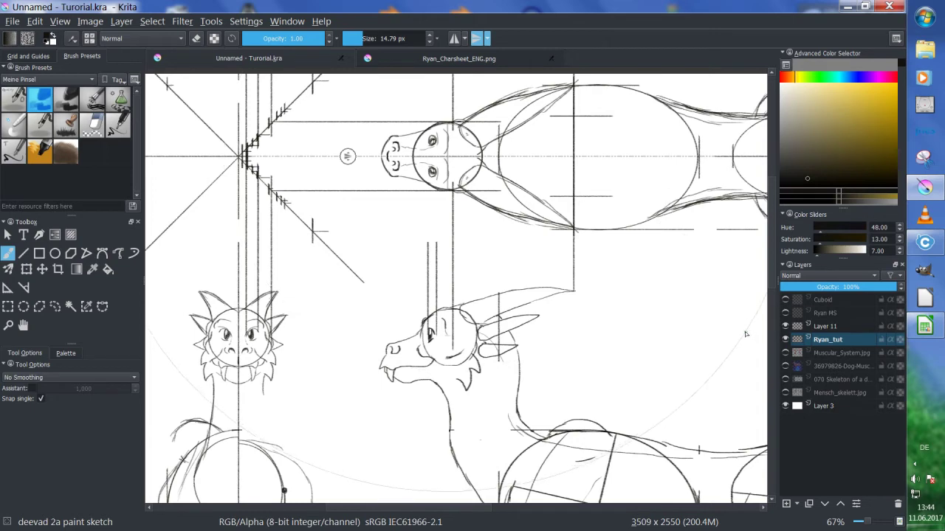
- On Layer 11, draw a straight vertical guide from the back of the side-view neck up through the top view
click(842, 327)
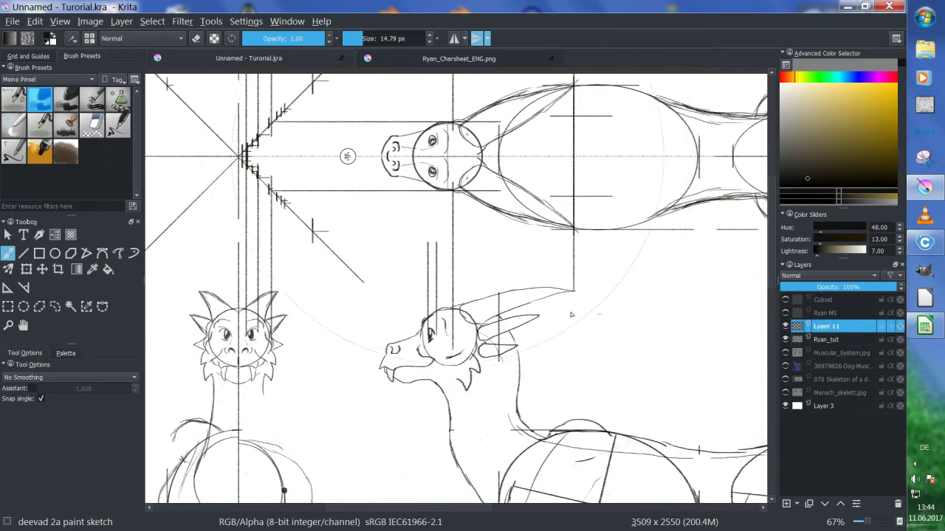
key(v)
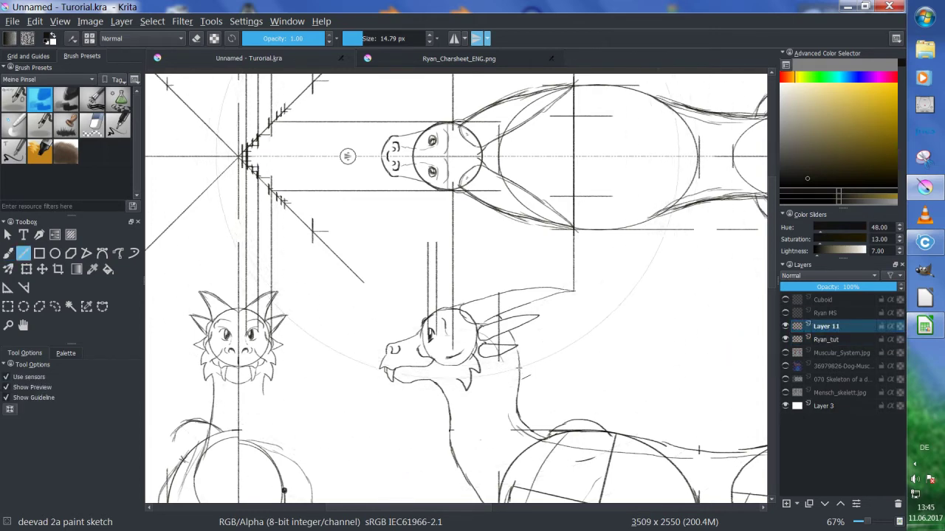
drag(518, 366, 518, 153)
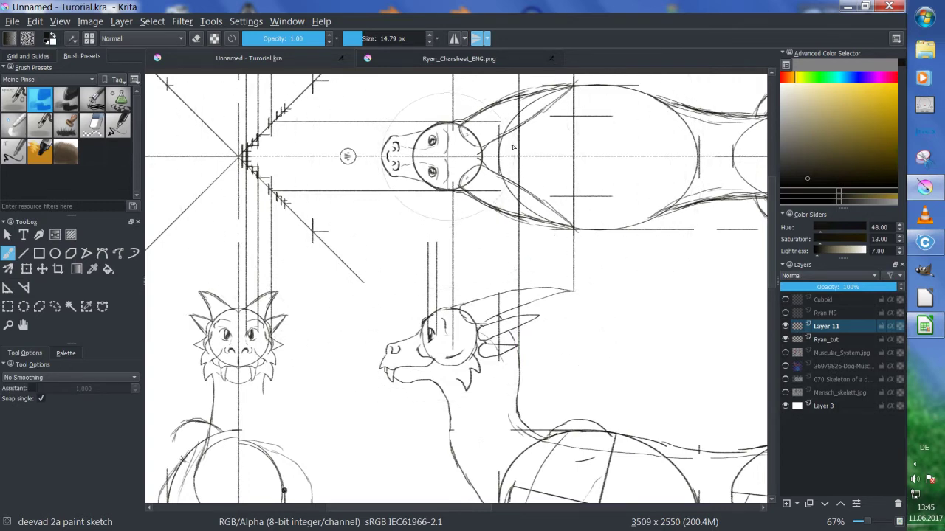
- On the Ryan_tut layer, draw the mirrored neck ellipse behind the top-view head, with its rear edge on the neck guide
click(818, 340)
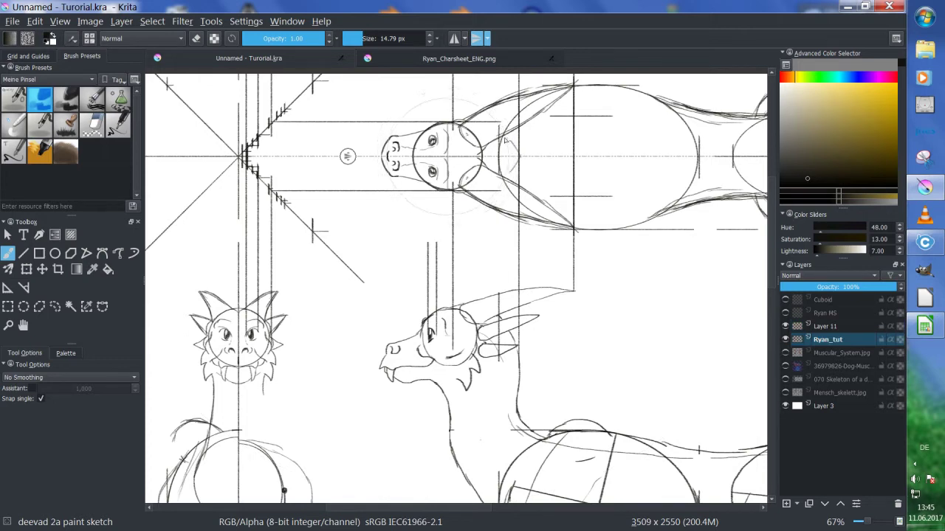
drag(515, 179, 519, 144)
key(ctrl+z)
drag(553, 350, 541, 287)
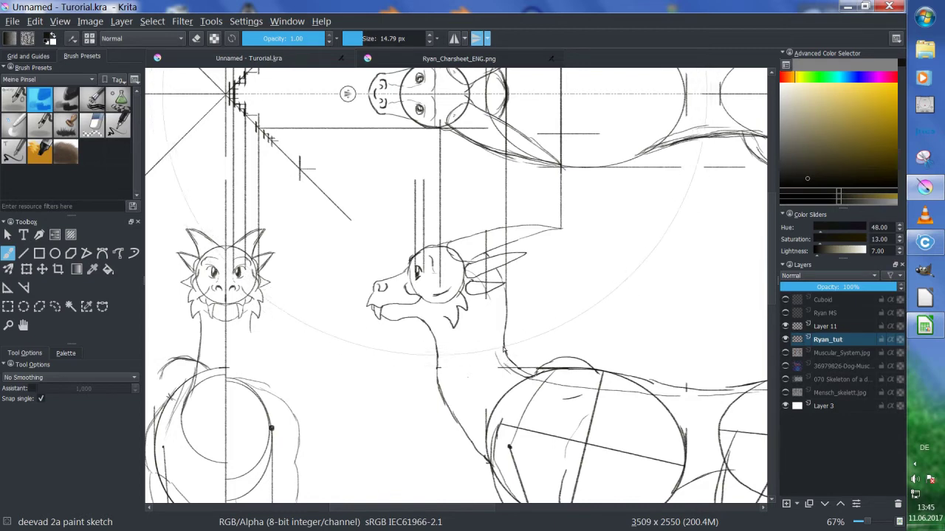
drag(533, 377, 533, 68)
drag(510, 197, 545, 221)
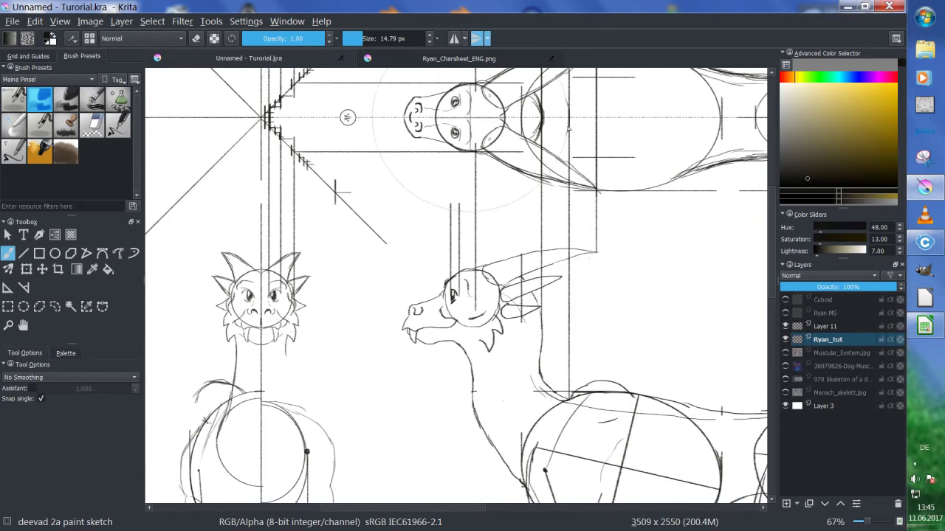
drag(569, 116, 563, 145)
key(ctrl+z)
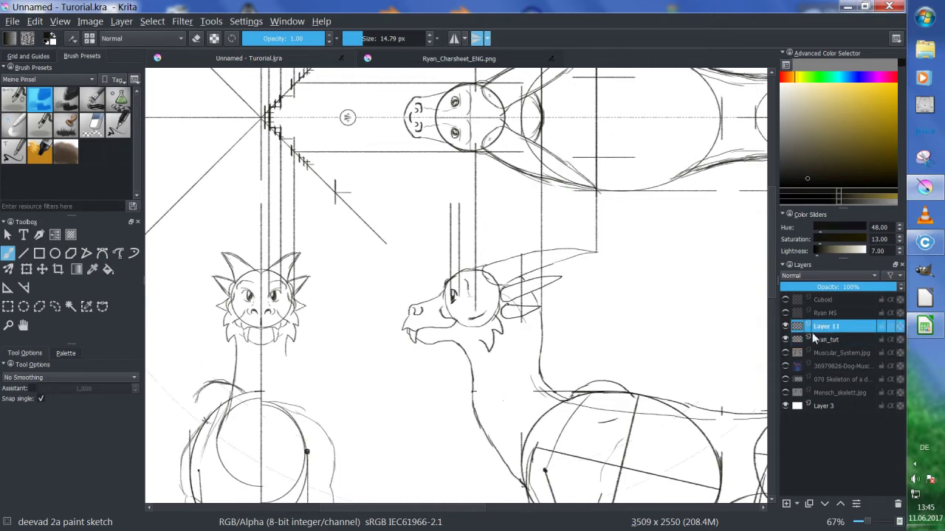
- On Layer 11, draw a straight vertical guide from the side view's neck base up through the top-view body
click(820, 326)
key(v)
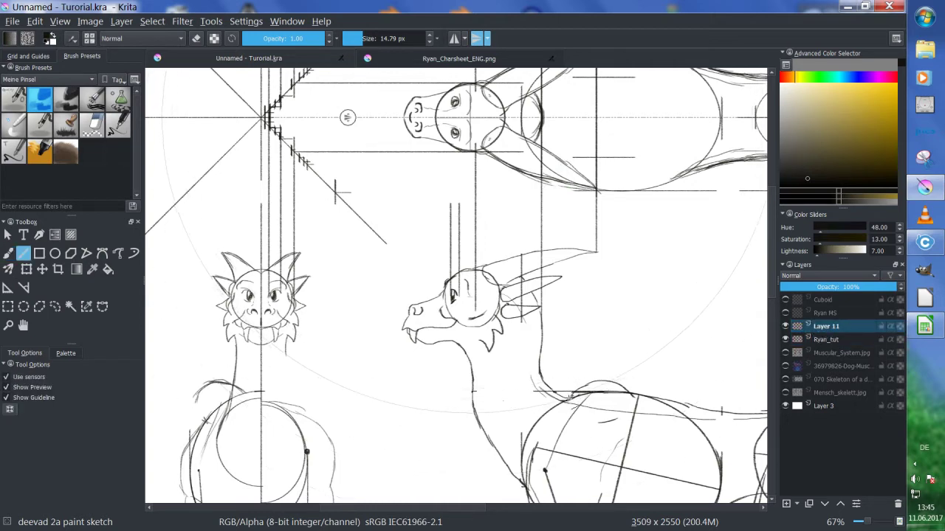
drag(569, 397, 569, 75)
key(b)
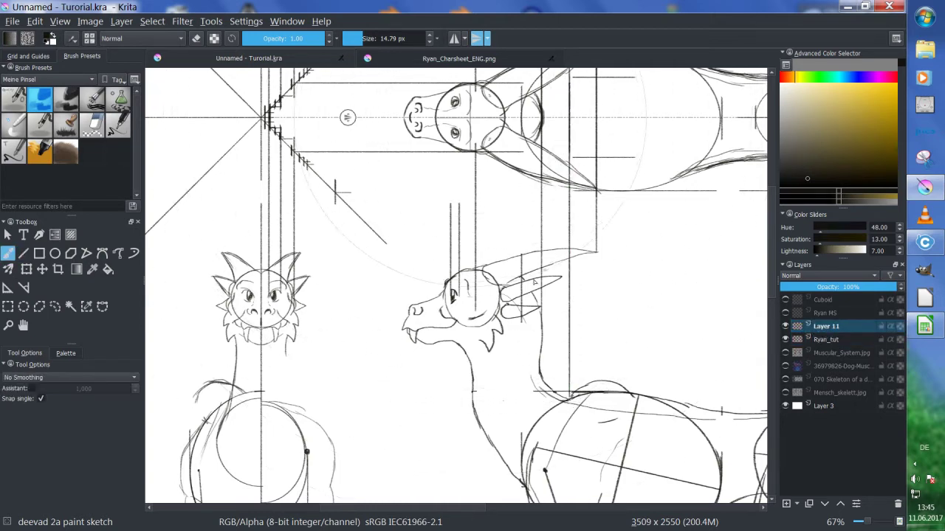
- Draw a vertical guide from the front-view neck base across the diagonals, with mirrored horizontal guides from the intersection to the top-view body
key(v)
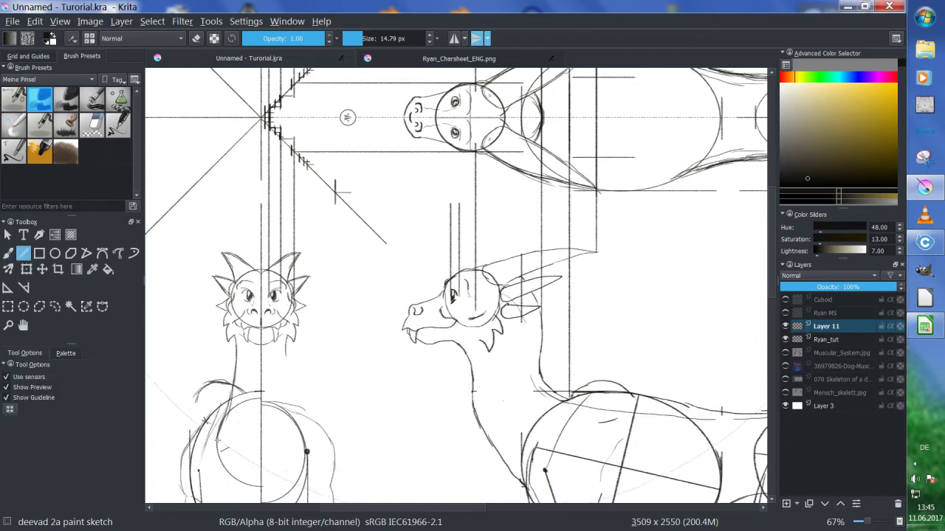
drag(218, 435, 216, 70)
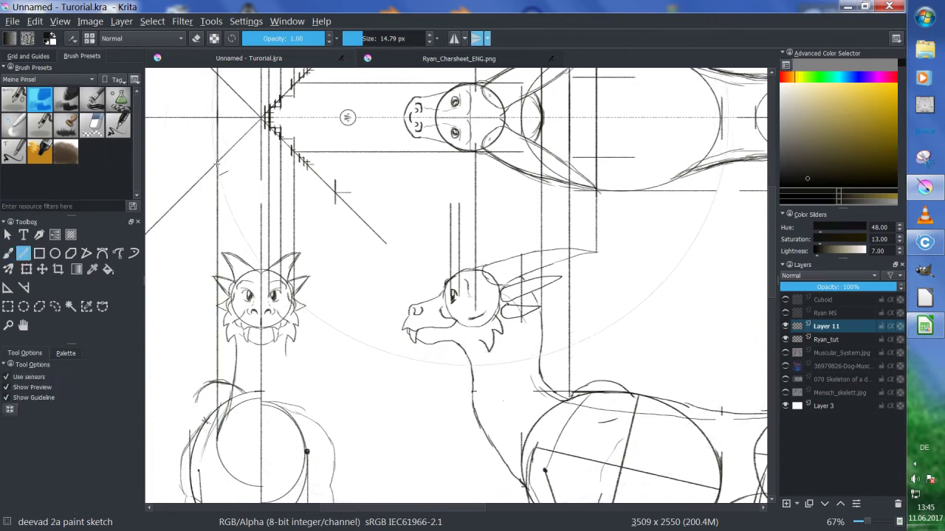
drag(217, 162, 613, 162)
key(b)
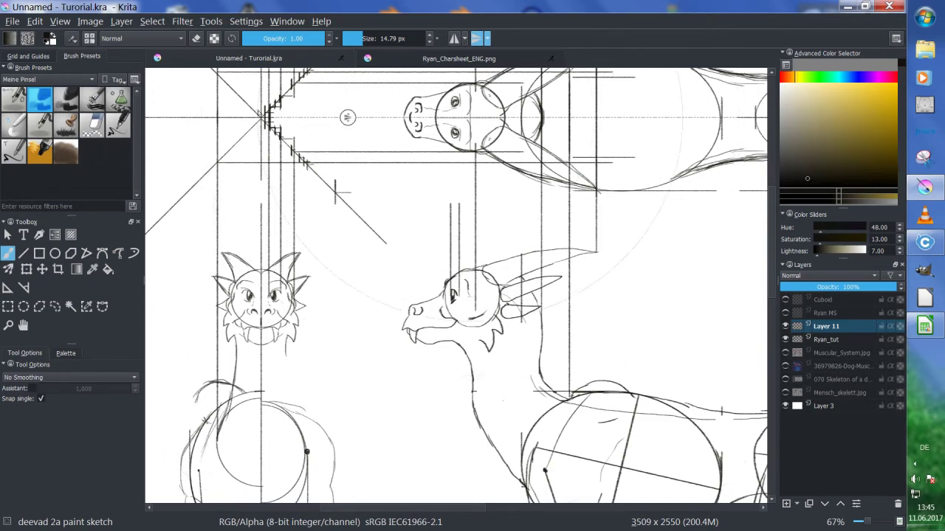
- On the Ryan_tut layer, draw the mirrored neck-base curve in the top view, bulging back to the neck-base guide
drag(276, 127, 290, 194)
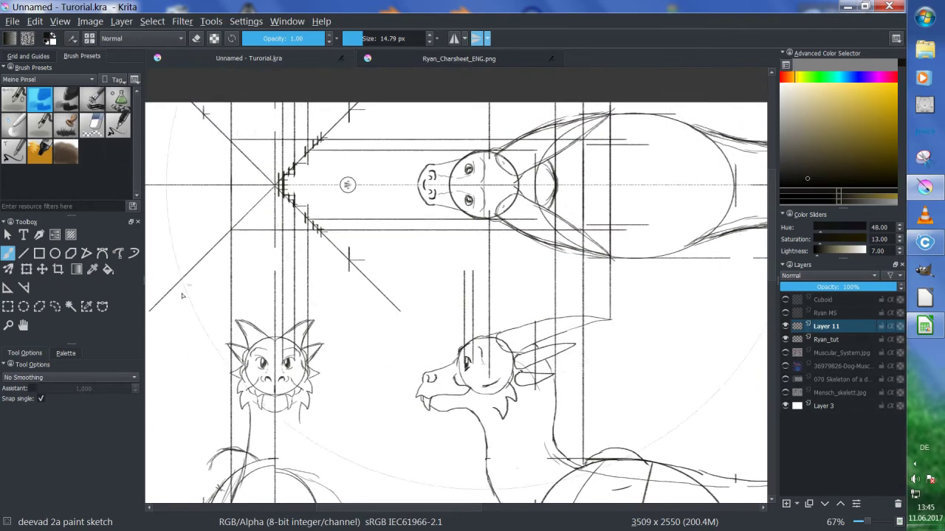
drag(347, 185, 347, 118)
click(830, 339)
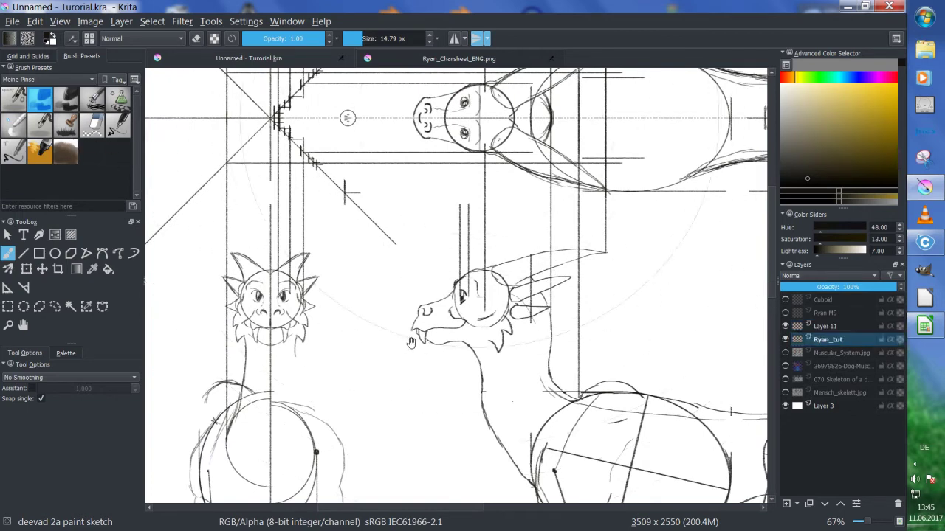
drag(411, 347, 413, 371)
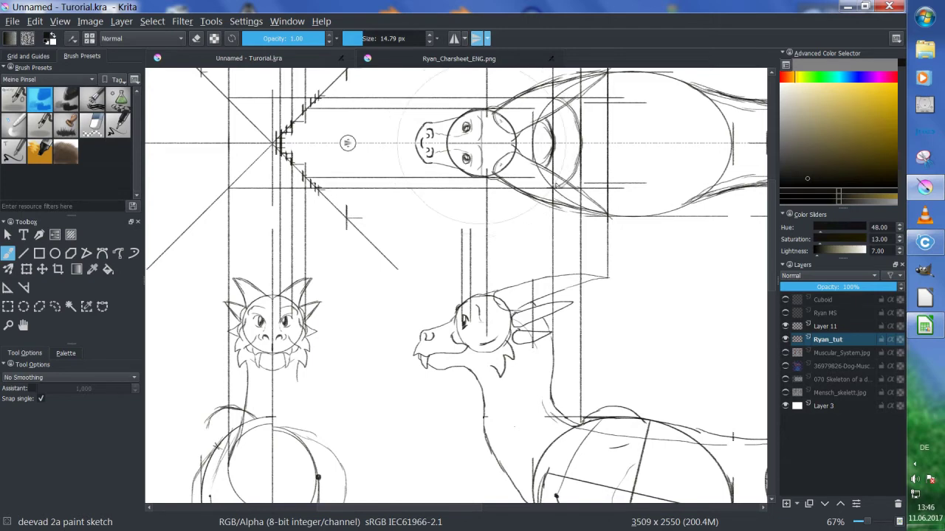
mouse_move(619, 209)
mouse_down()
mouse_move(612, 202)
mouse_move(541, 229)
mouse_up()
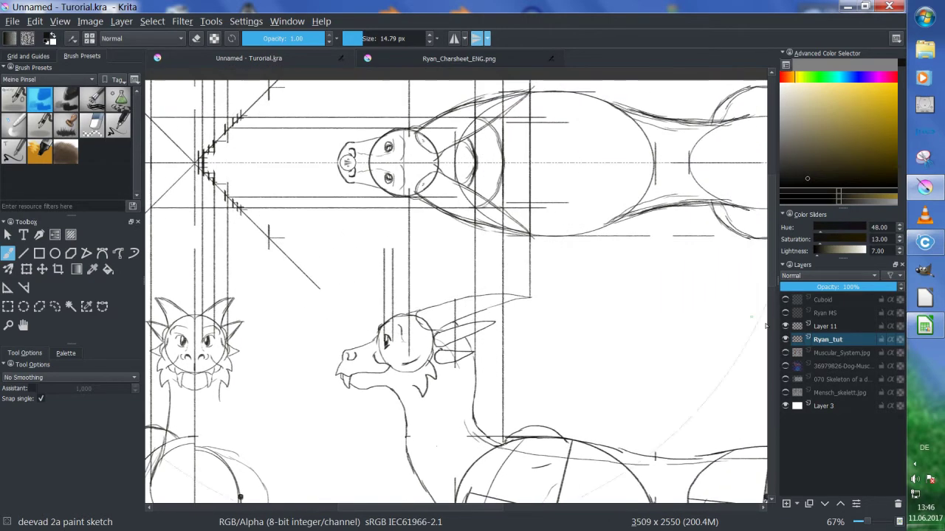
- On Layer 11, erase the projected guide lines around the top-view head, horns and neck and above the side-view head
click(826, 326)
key(e)
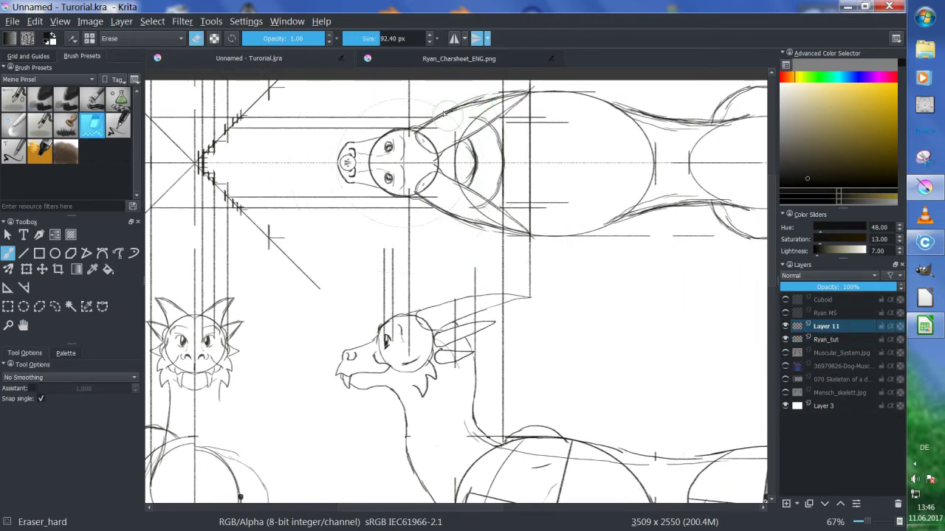
mouse_move(443, 112)
mouse_down()
mouse_move(399, 165)
mouse_move(322, 171)
mouse_move(291, 153)
mouse_move(312, 127)
mouse_move(270, 134)
mouse_up()
mouse_move(505, 107)
mouse_down()
mouse_move(541, 112)
mouse_move(517, 185)
mouse_move(535, 233)
mouse_move(362, 276)
mouse_move(545, 281)
mouse_move(497, 435)
mouse_move(527, 304)
mouse_move(465, 237)
mouse_up()
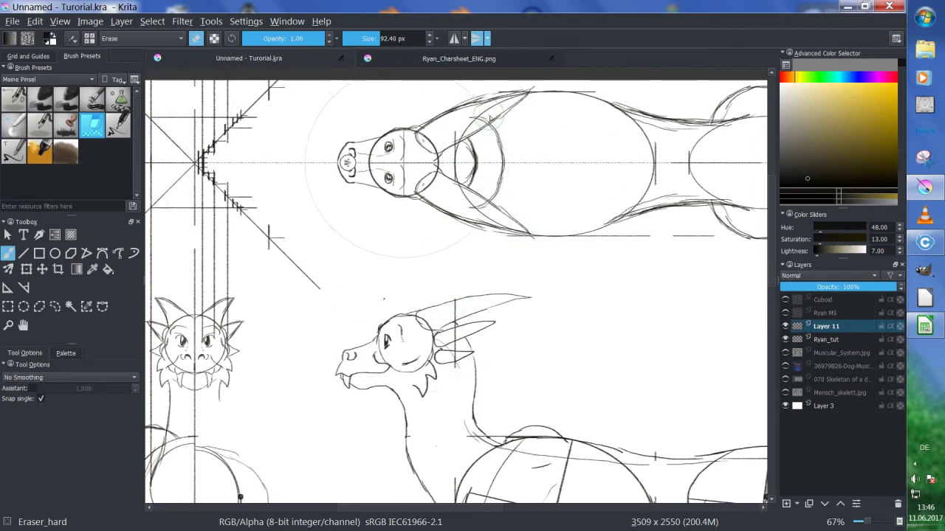
- Retrace the mirrored neck-base curve in the top view with the sketch brush, darkening its rear edge
key(slash)
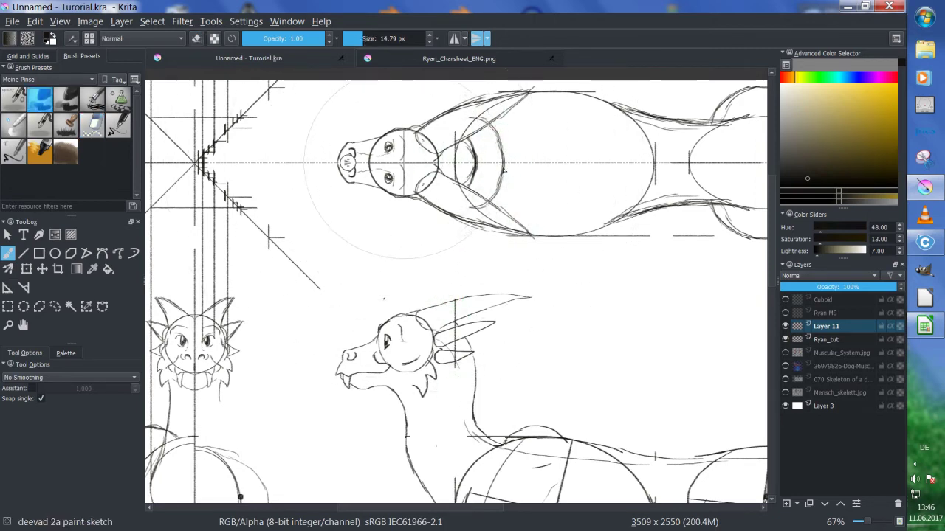
drag(504, 163, 488, 124)
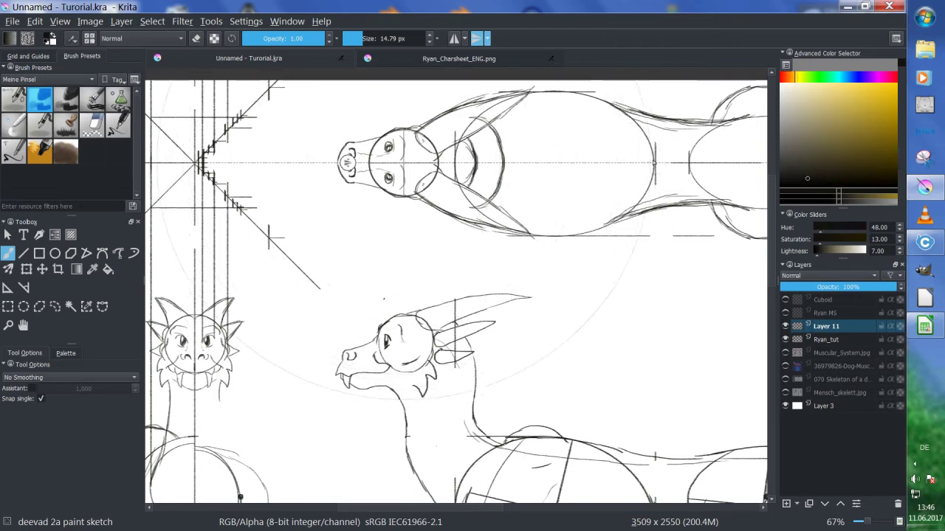
drag(560, 355, 555, 222)
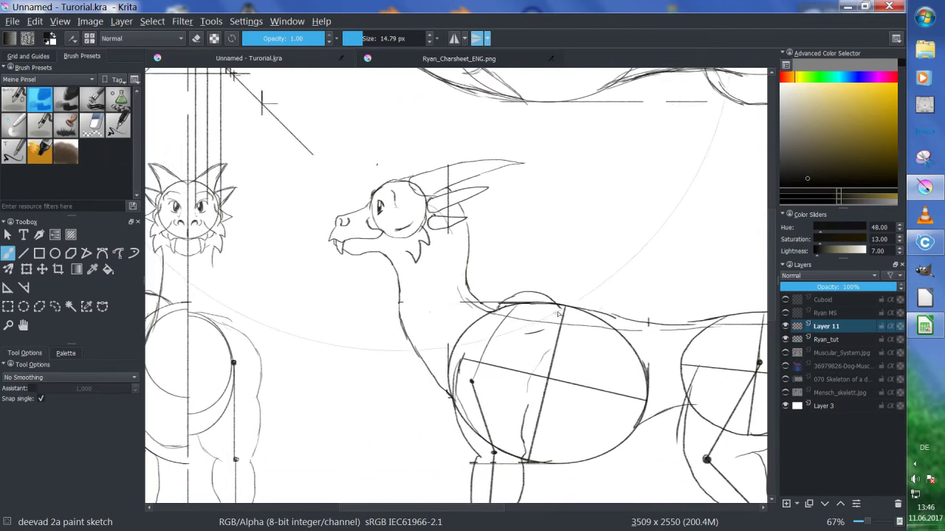
drag(513, 173, 529, 310)
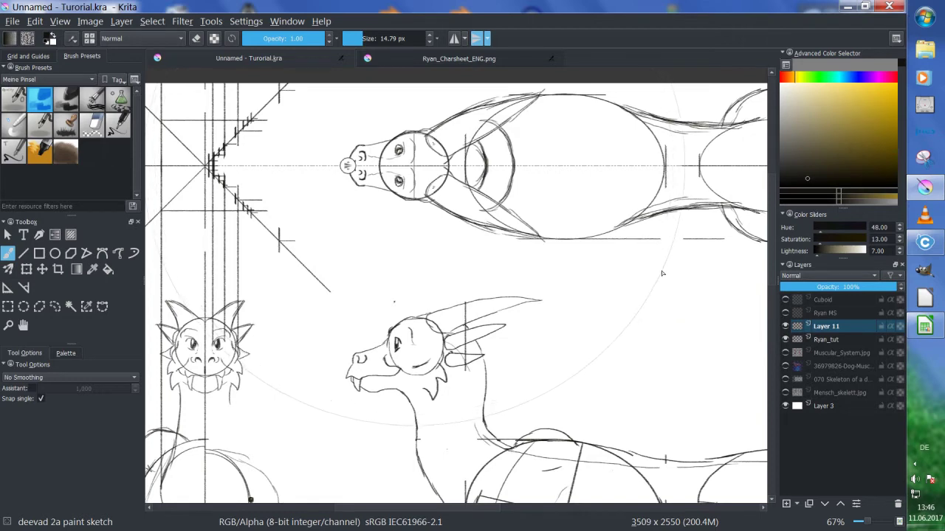
- On Layer 11, erase the leftover lines between the neck ellipse and the neck-base curve in the top view
click(826, 339)
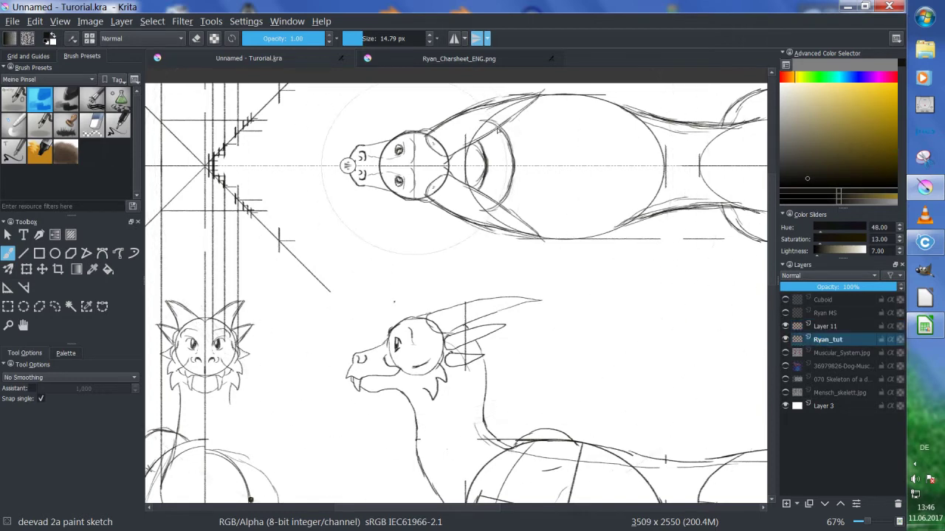
click(822, 327)
key(e)
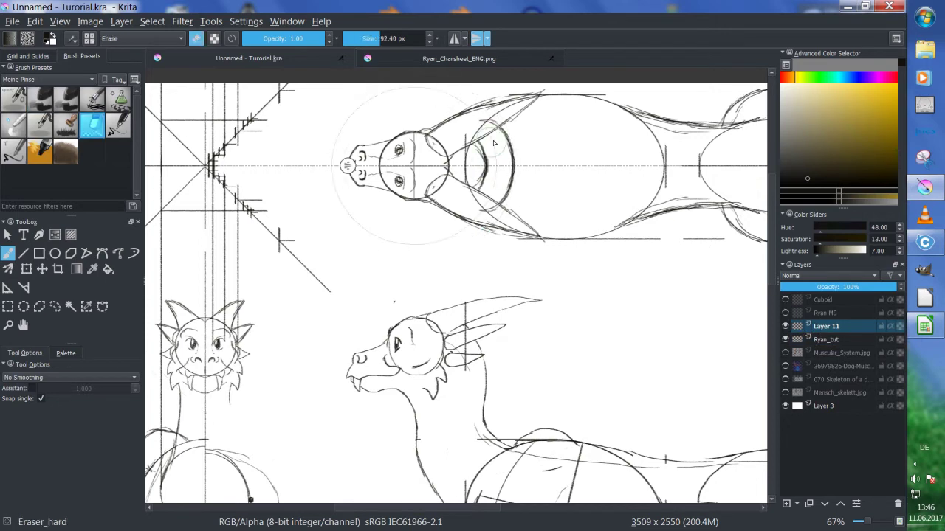
mouse_move(494, 143)
mouse_down()
mouse_move(497, 224)
mouse_move(515, 174)
mouse_move(506, 183)
mouse_move(490, 152)
mouse_move(493, 180)
mouse_up()
- Draw two straight vertical guides from the front and rear ends of the side view's shoulder hump up through the top-view body
scroll(531, 369, down, 3)
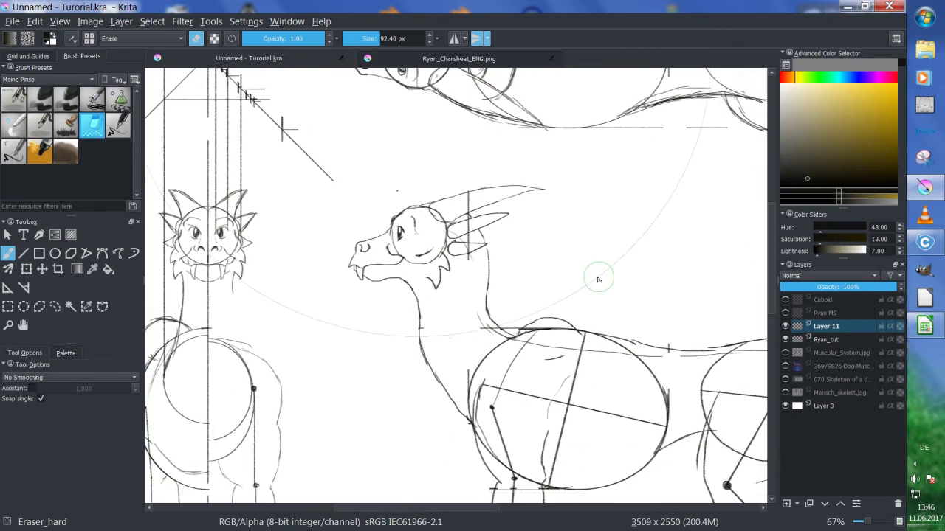
key(v)
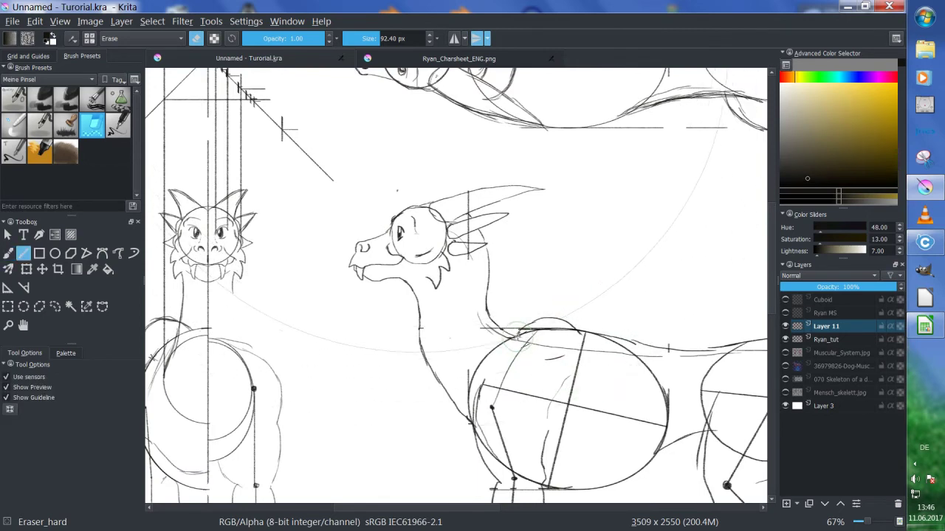
scroll(519, 332, up, 1)
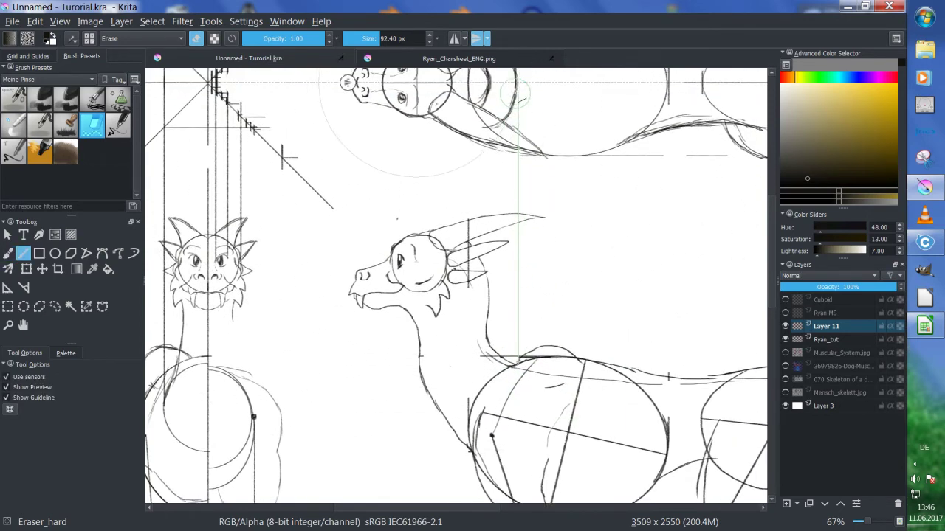
key(b)
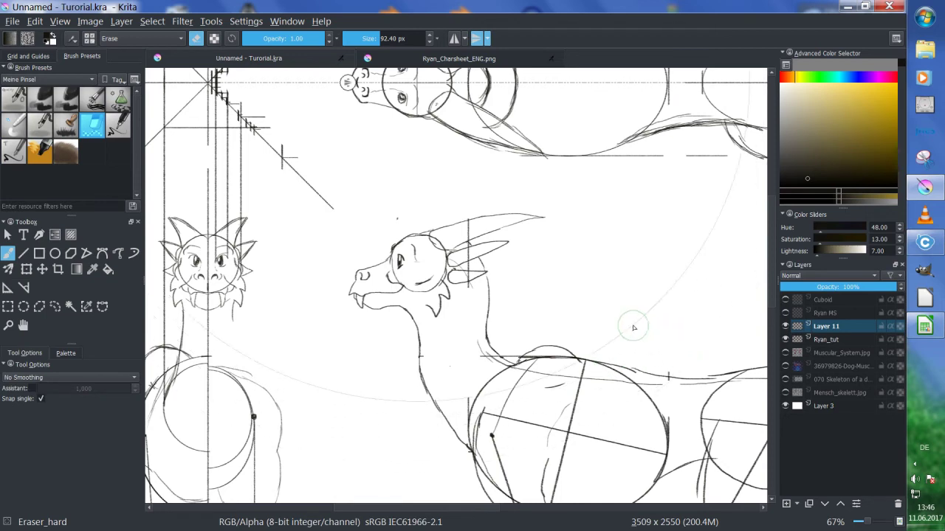
key(e)
key(v)
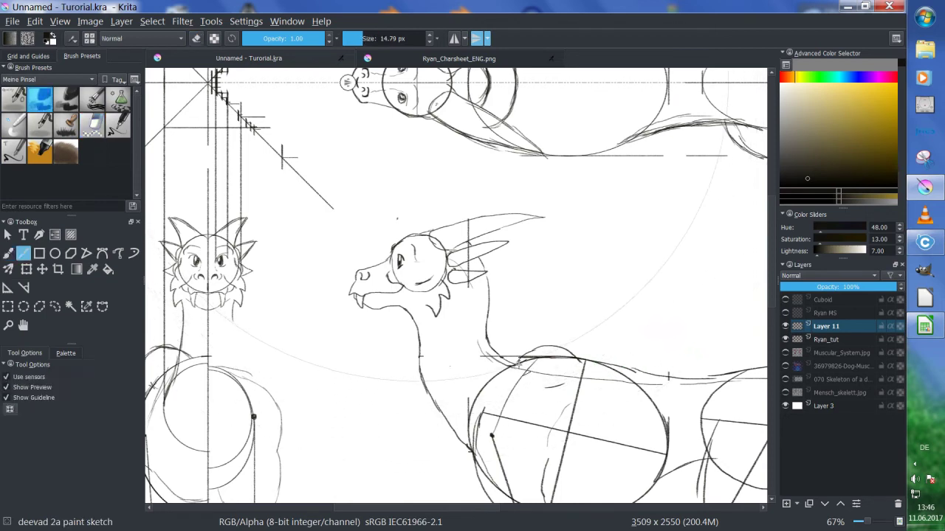
drag(519, 363, 518, 269)
drag(509, 85, 509, 86)
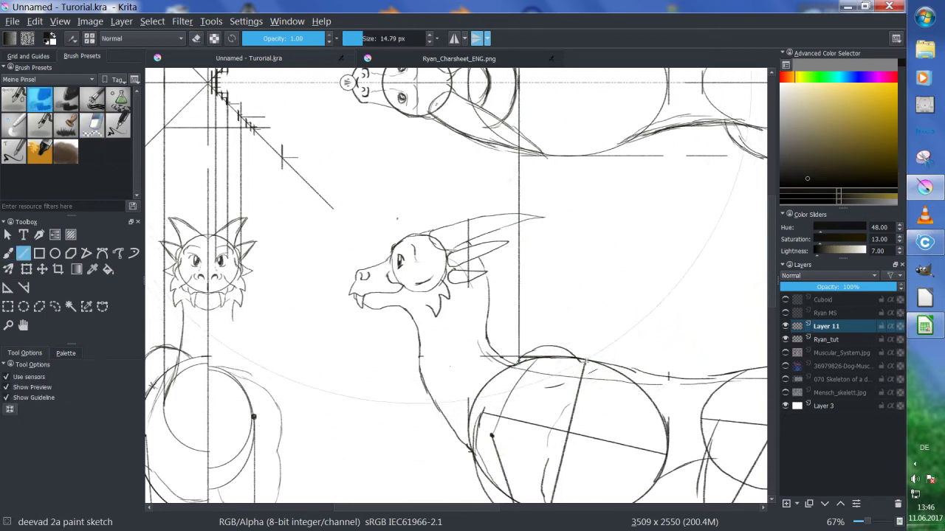
drag(582, 360, 569, 81)
key(b)
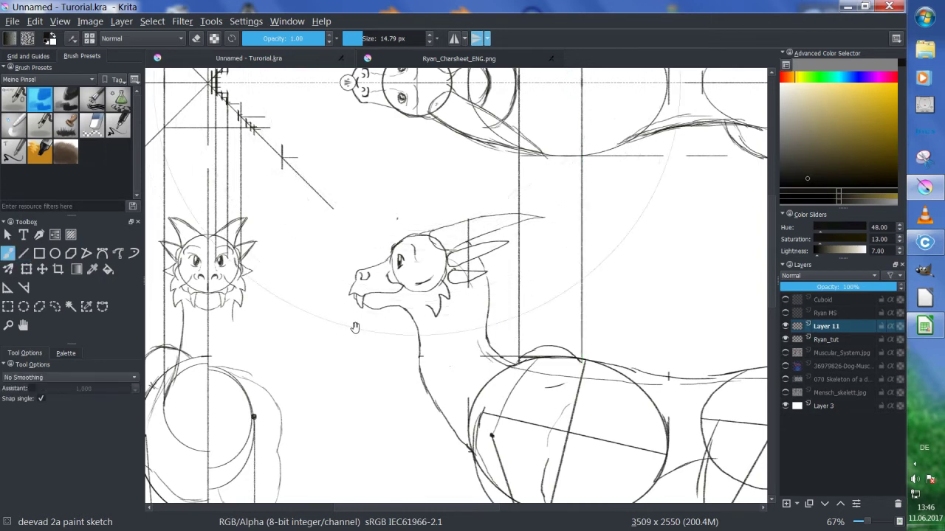
- Draw a vertical guide from the front-view shoulder arch's outer end past the diagonal, and mirrored horizontal guides from the intersection to the top-view body
drag(354, 327, 482, 294)
key(v)
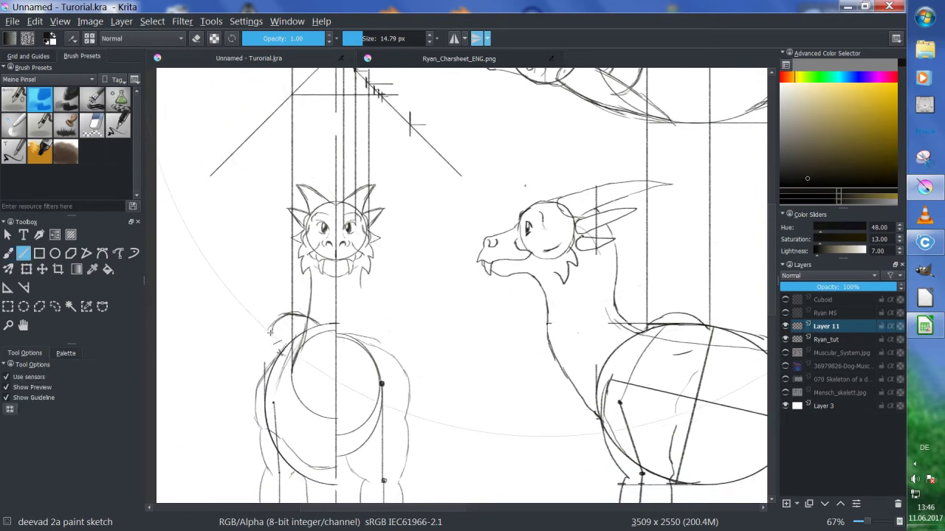
drag(270, 322, 266, 83)
key(b)
key(v)
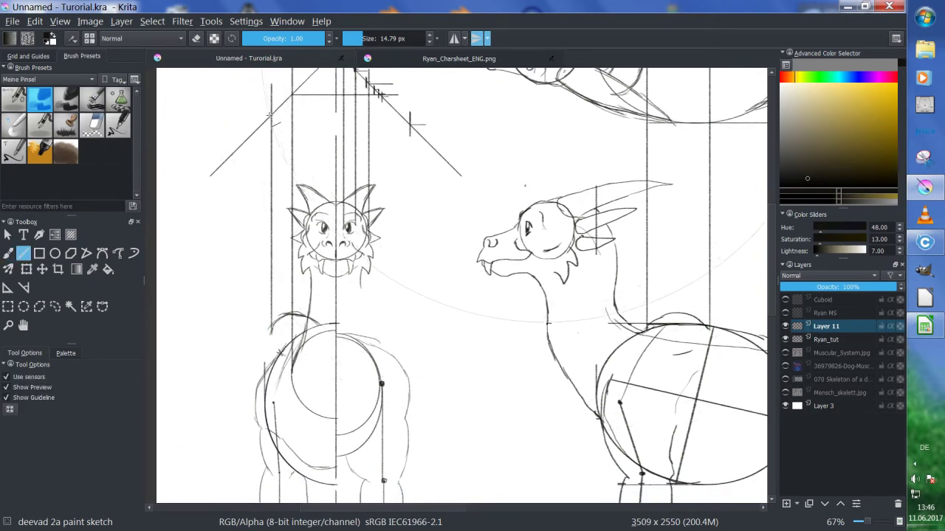
drag(272, 115, 722, 121)
key(b)
- Draw a vertical guide from the front-view shoulder arch's inner end to the diagonal, with mirrored horizontal guides from there across the top view
key(v)
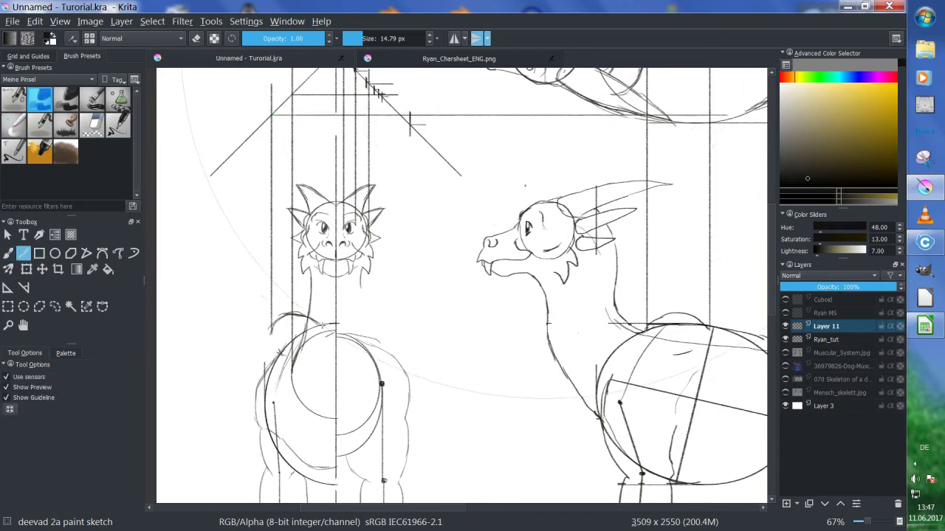
drag(316, 323, 317, 67)
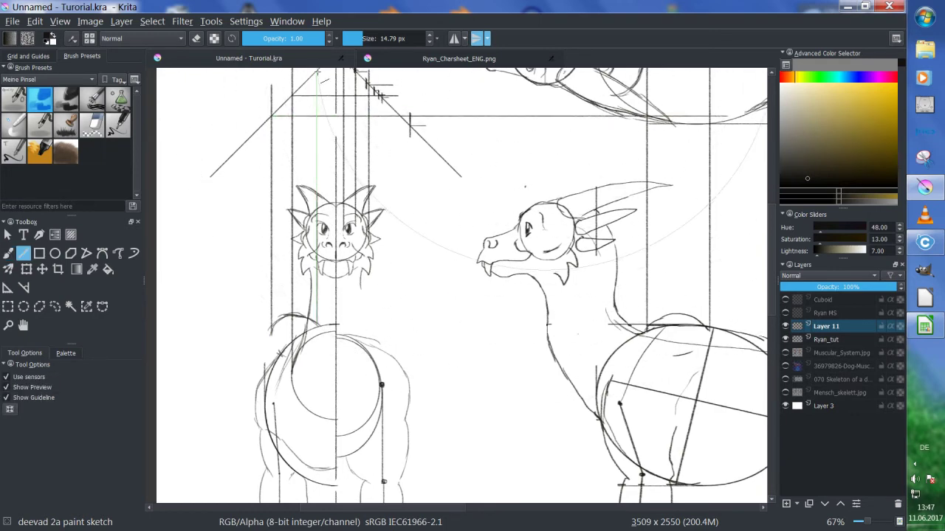
key(b)
drag(356, 106, 347, 174)
key(v)
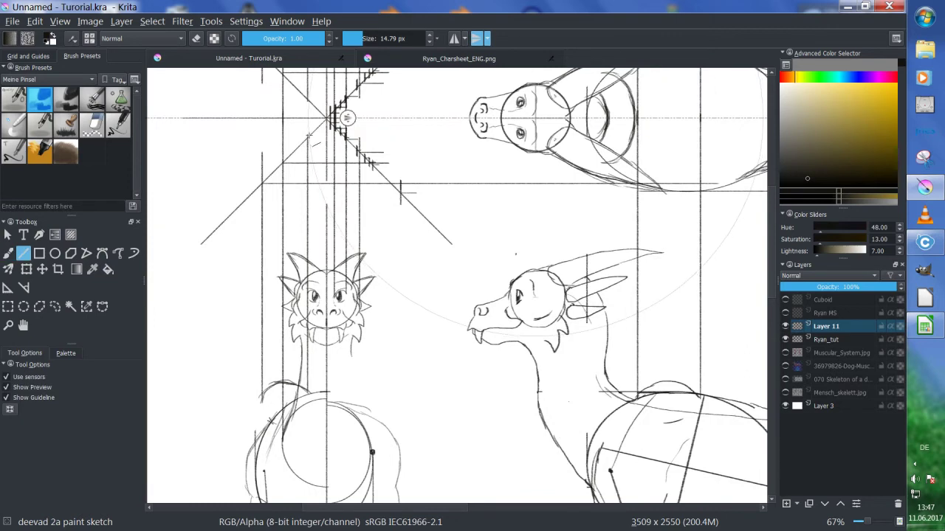
drag(310, 136, 710, 148)
key(b)
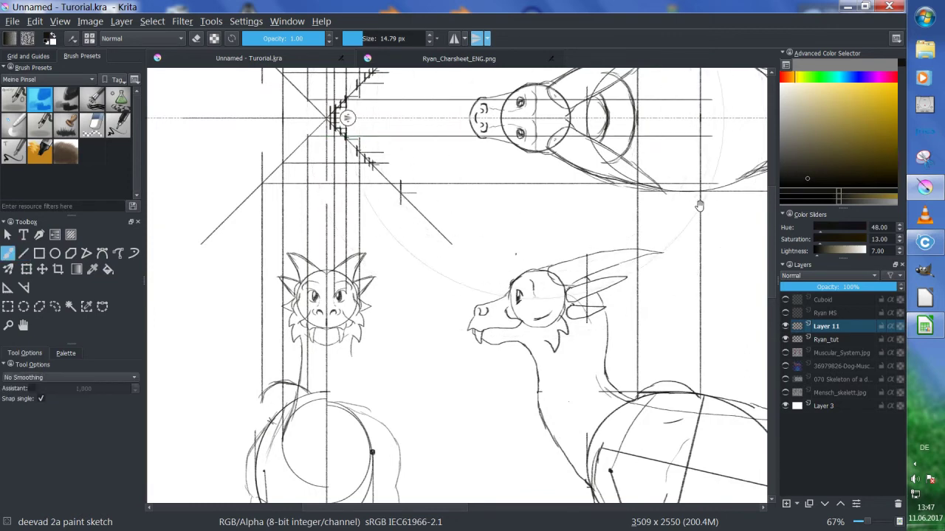
- On the Ryan_tut layer, draw the mirrored shoulder curves in the top-view body, fitted between the shoulder guides
drag(699, 204, 623, 208)
click(830, 341)
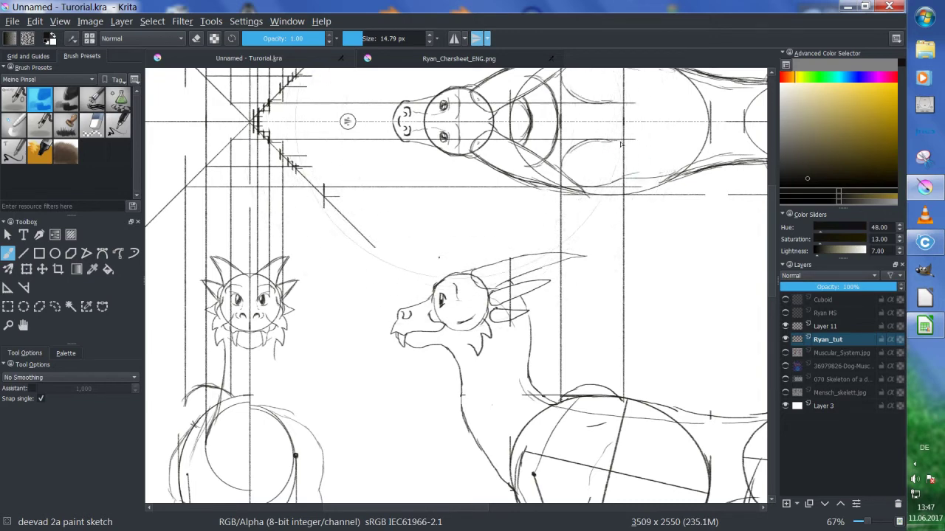
drag(613, 141, 664, 153)
- Hide the Layer 11 guides and turn off mirrored drawing across the top view's centre line
click(785, 325)
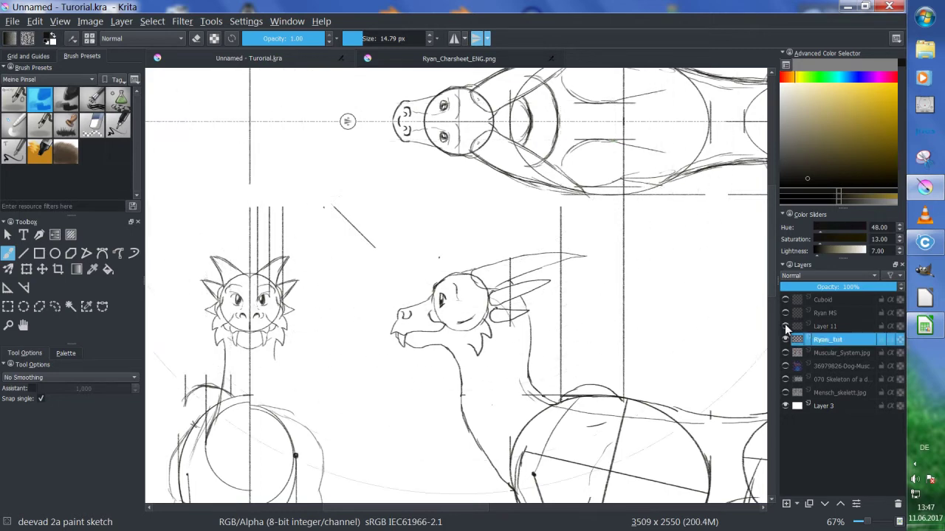
key(minus)
key(minus)
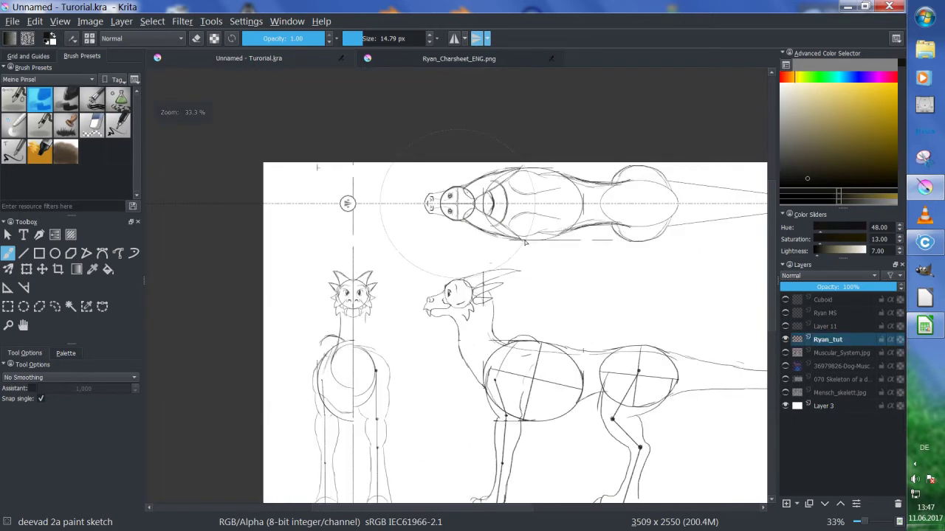
drag(569, 326, 530, 218)
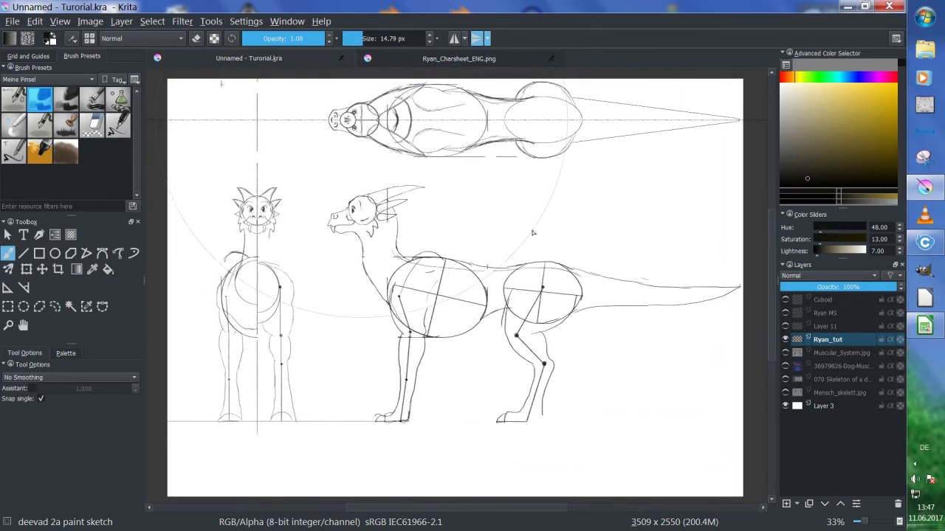
click(476, 38)
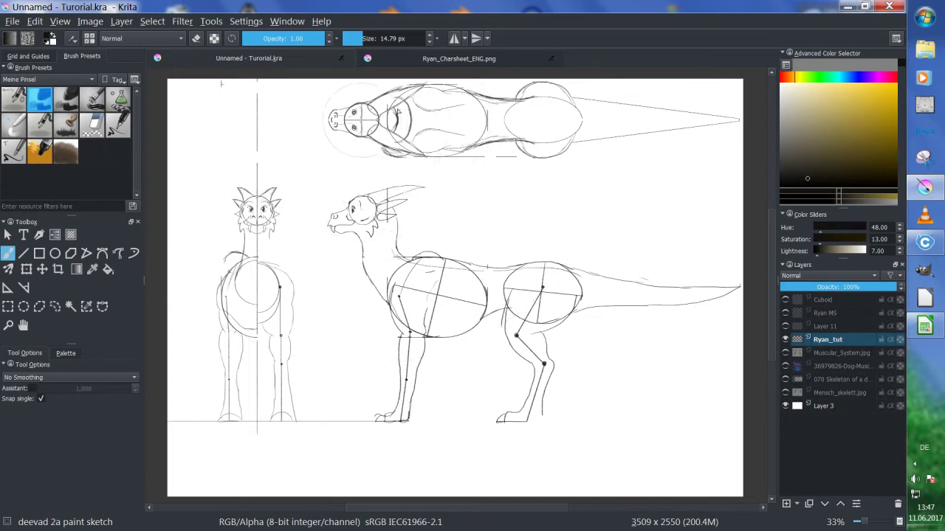
- Show Layer 11 and erase its used projection guides around the diagonals and top view, with mirroring across the top view's centre line
click(785, 327)
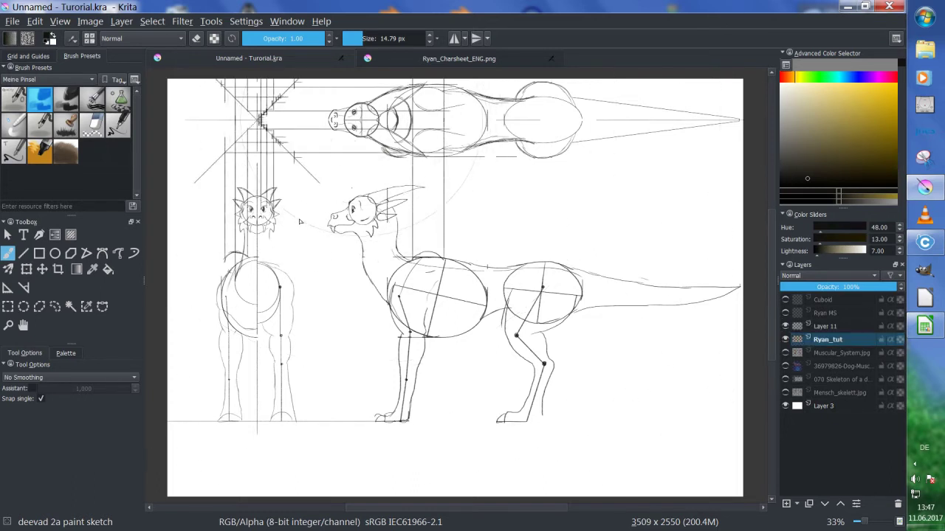
key(slash)
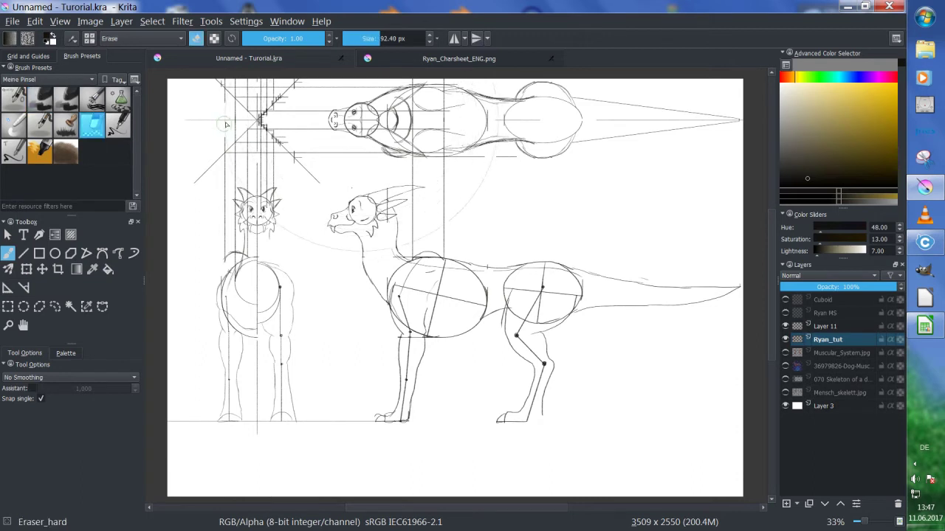
click(814, 326)
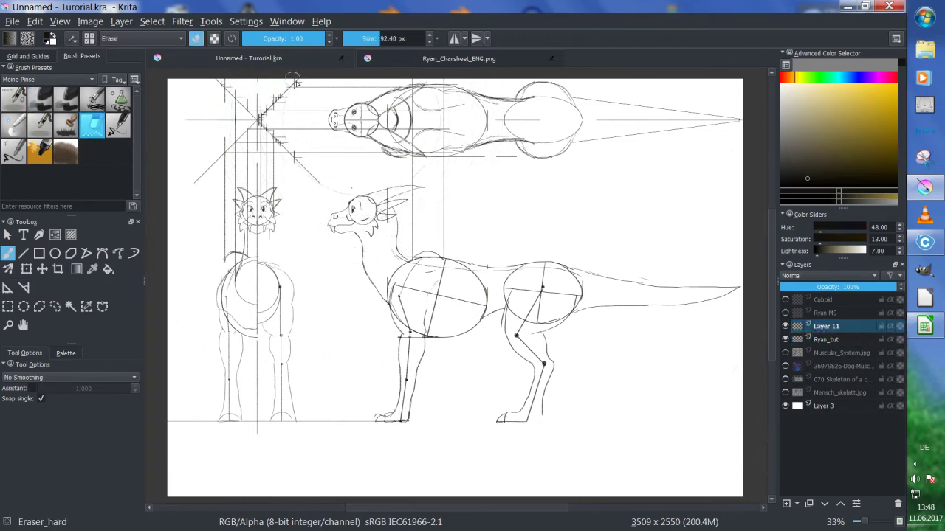
mouse_move(262, 151)
mouse_down()
mouse_move(235, 160)
mouse_move(263, 151)
mouse_up()
click(476, 39)
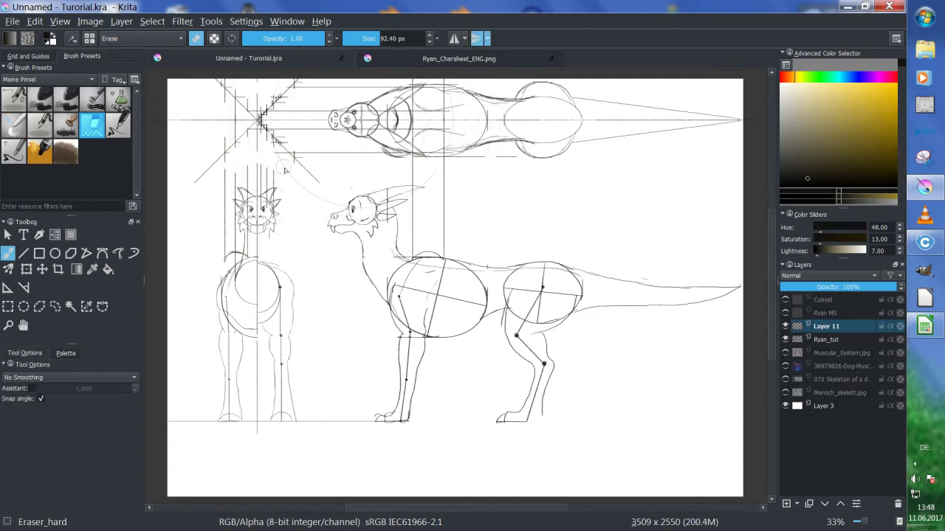
mouse_move(225, 178)
mouse_down()
mouse_move(230, 217)
mouse_move(282, 211)
mouse_move(246, 177)
mouse_move(228, 232)
mouse_up()
drag(225, 105, 228, 129)
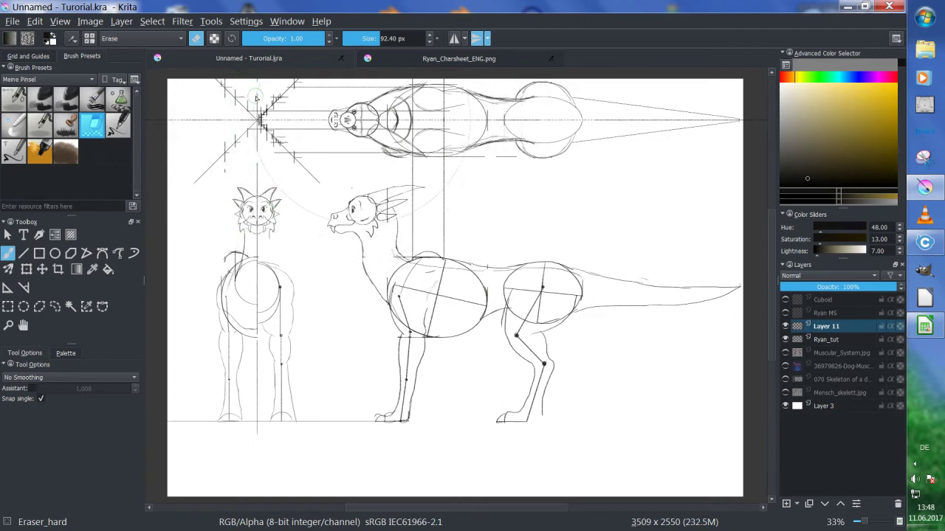
mouse_move(303, 89)
mouse_down()
mouse_move(445, 81)
mouse_move(435, 164)
mouse_move(411, 152)
mouse_move(399, 133)
mouse_move(405, 114)
mouse_move(358, 120)
mouse_move(358, 129)
mouse_move(278, 117)
mouse_up()
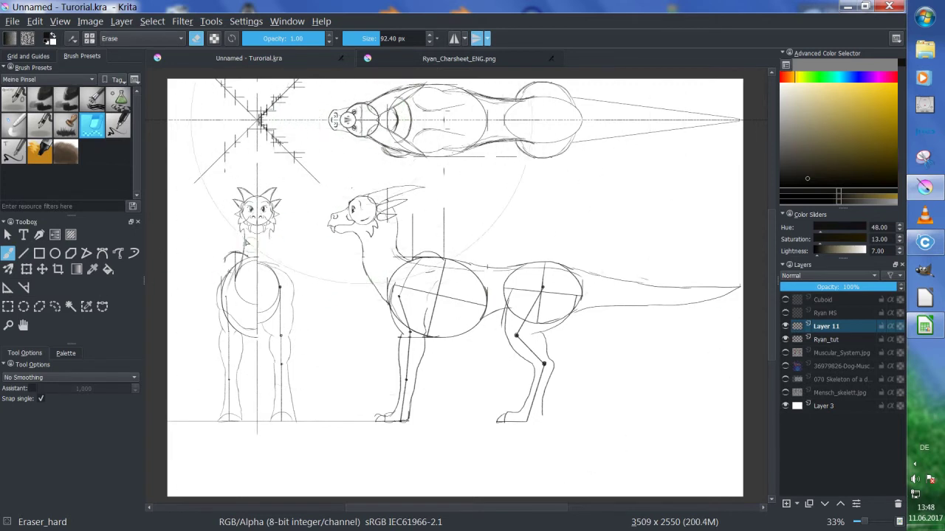
- Draw a vertical guide from the front-view horn tip past the diagonal, and mirrored horizontal guides from the intersection to the top-view head
key(v)
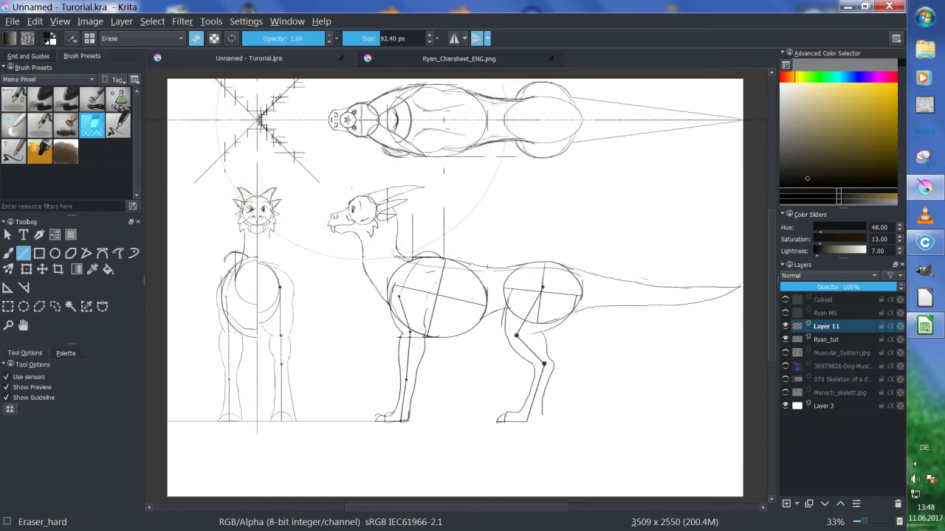
key(b)
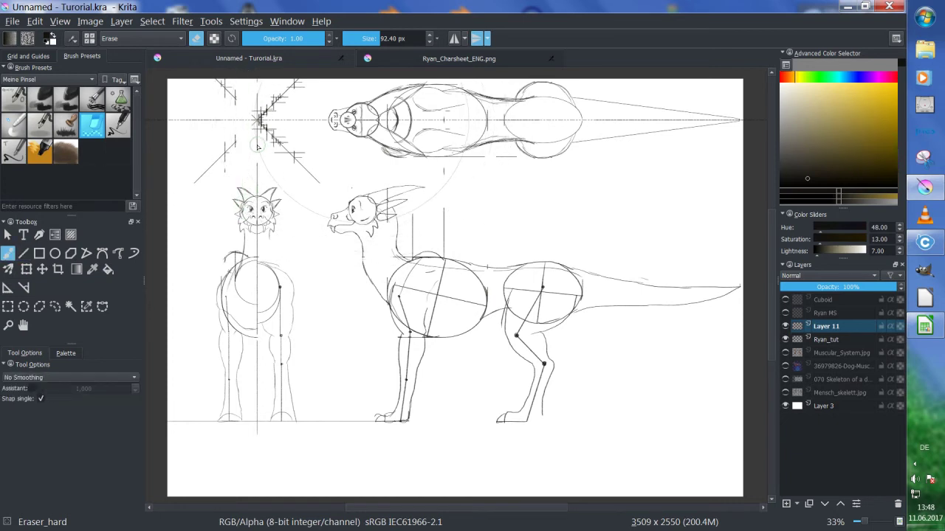
key(slash)
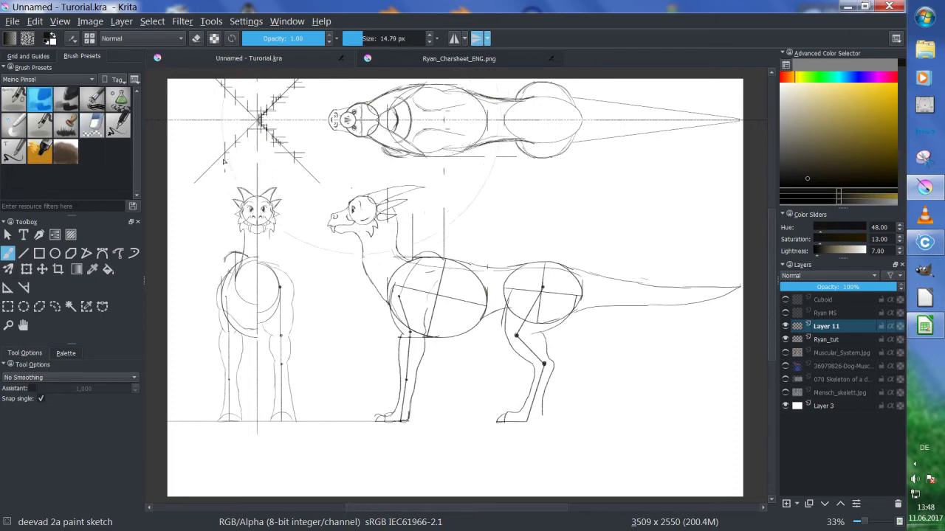
key(v)
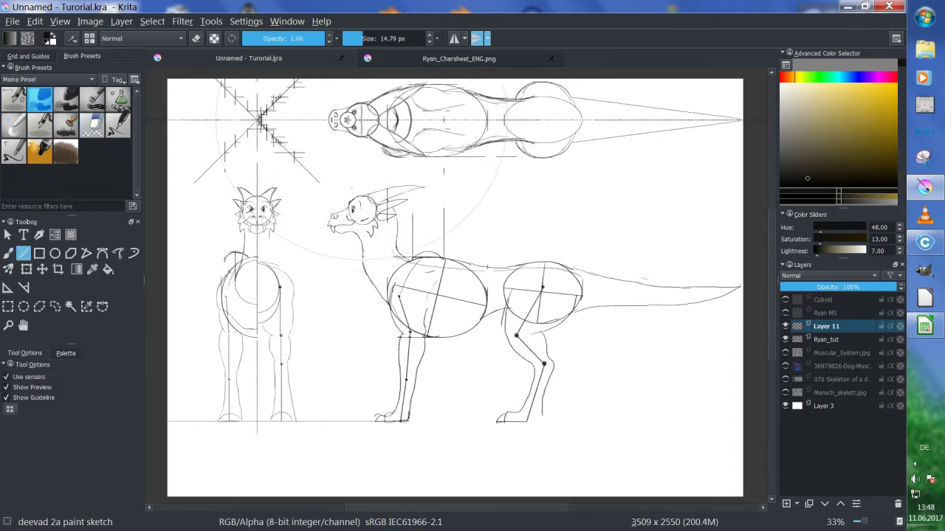
drag(244, 197, 244, 80)
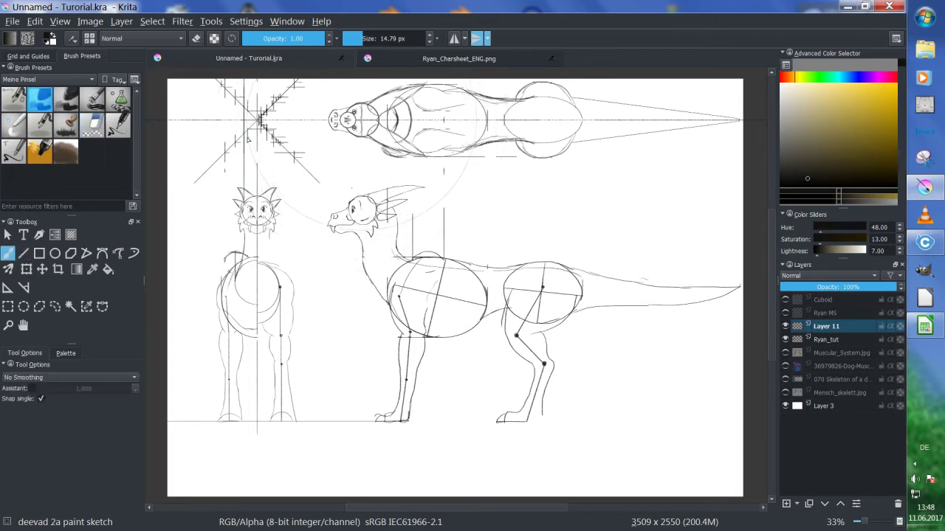
key(v)
drag(243, 134, 358, 135)
- Draw a vertical guide from the front-view horn's base to the diagonal, with mirrored horizontal guides from there across the top-view head
key(v)
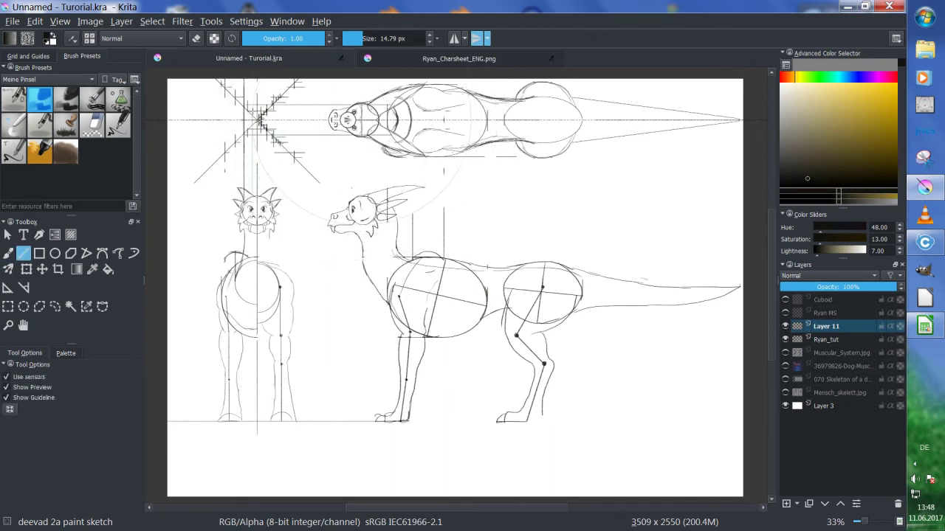
key(b)
key(v)
drag(252, 125, 330, 126)
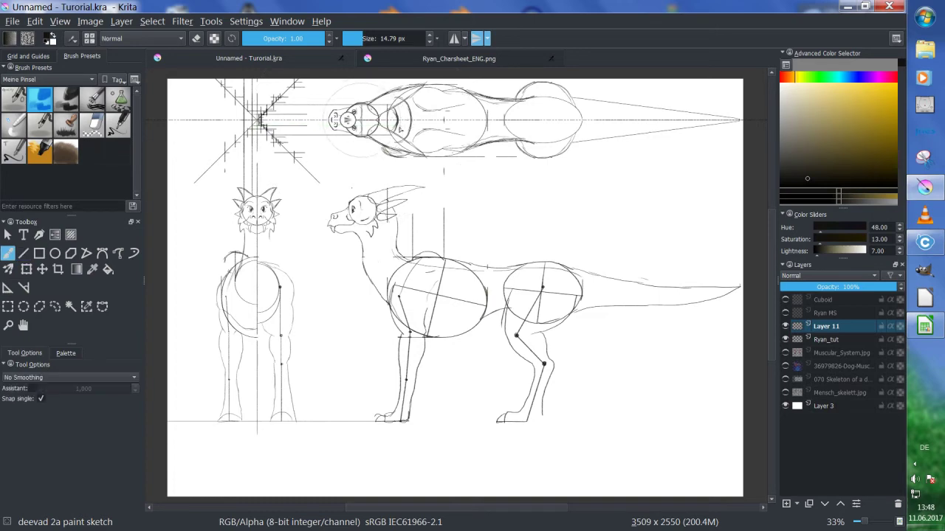
- On the Ryan_tut layer, draw the two mirrored horns sweeping back from the top-view head, fitted between the horn guides
click(830, 341)
drag(374, 161, 376, 212)
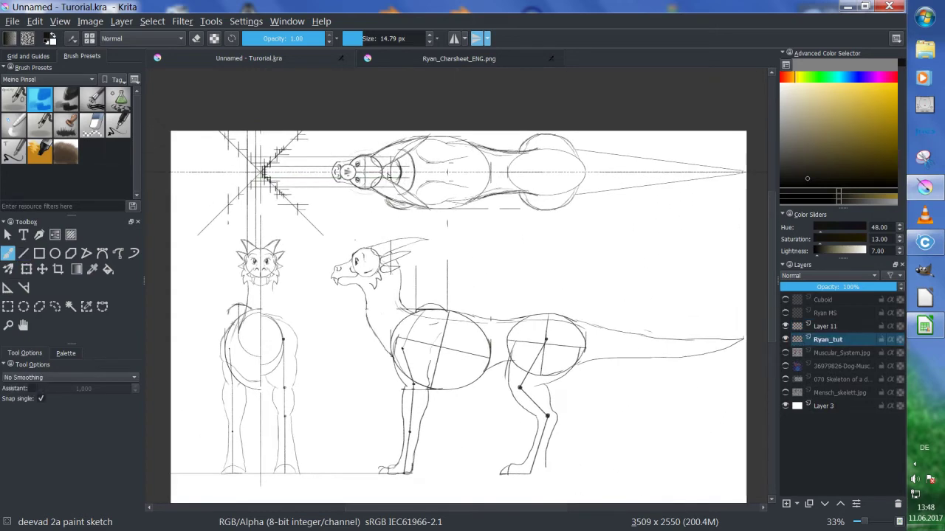
key(plus)
key(plus)
drag(348, 154, 405, 250)
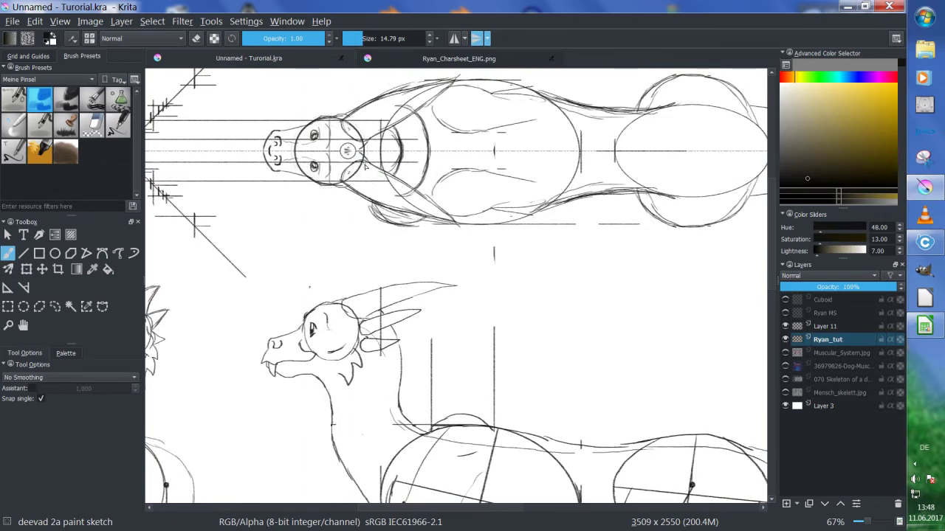
key(v)
drag(397, 181, 455, 223)
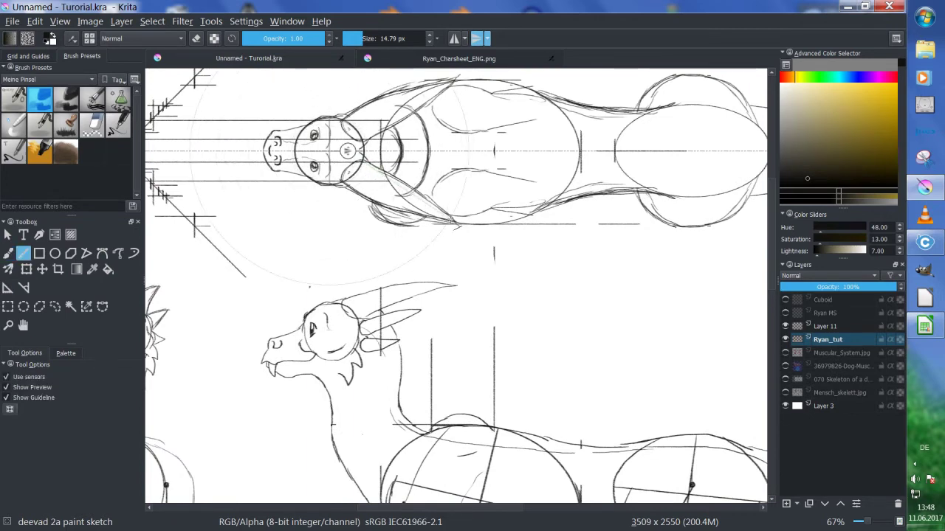
key(b)
key(v)
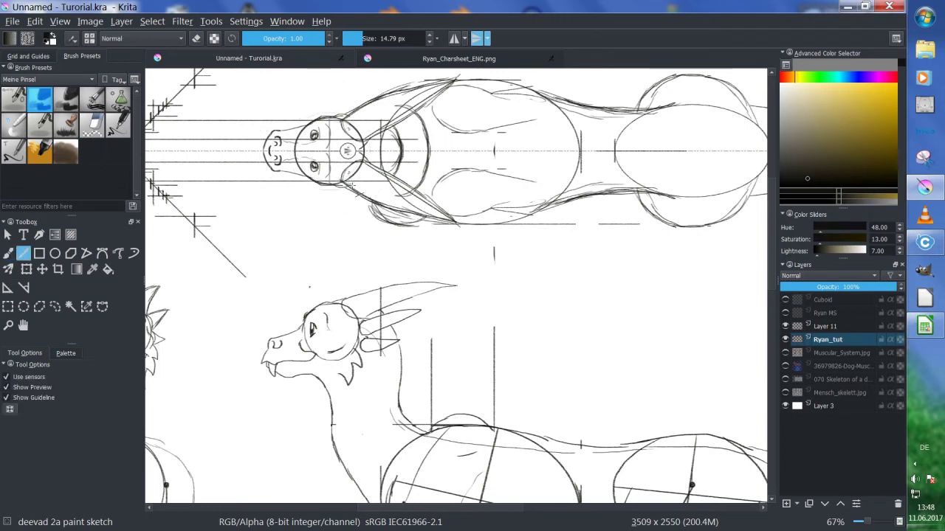
key(b)
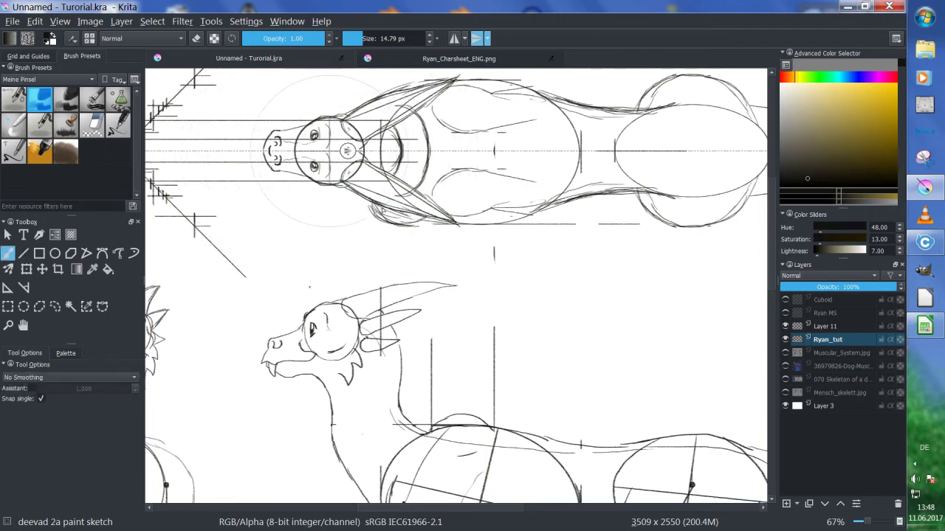
mouse_move(369, 192)
mouse_down()
mouse_move(393, 224)
mouse_move(392, 211)
mouse_move(397, 239)
mouse_move(376, 209)
mouse_move(419, 215)
mouse_up()
- Erase the old neck-to-shoulder outline beside the top-view horns and draw the mirrored rounded outlines at the front of the shoulders
key(e)
drag(366, 200, 343, 190)
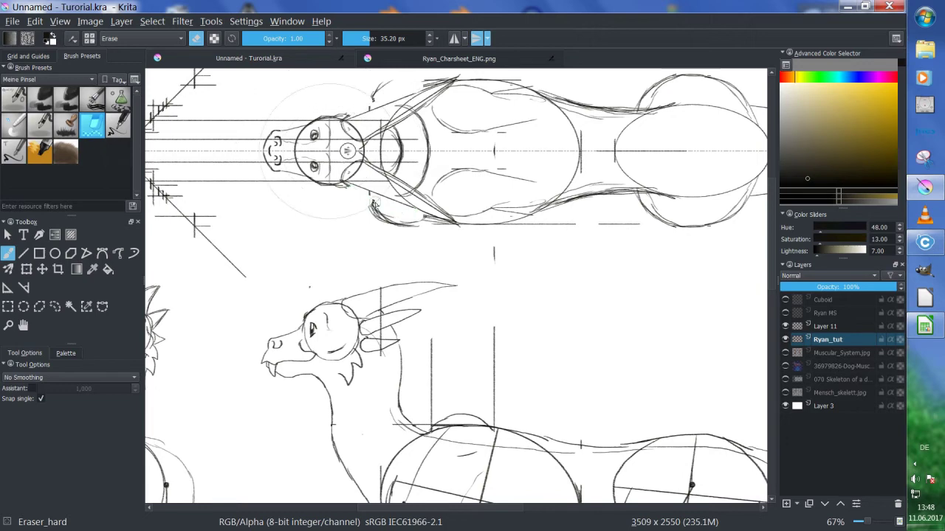
key(e)
key(ctrl+z)
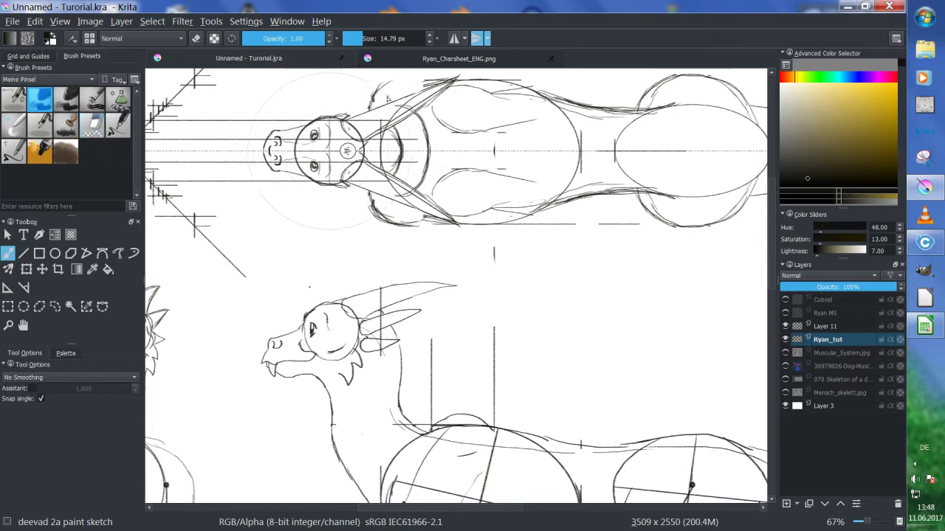
mouse_move(387, 98)
mouse_down()
mouse_move(380, 141)
mouse_move(418, 128)
mouse_up()
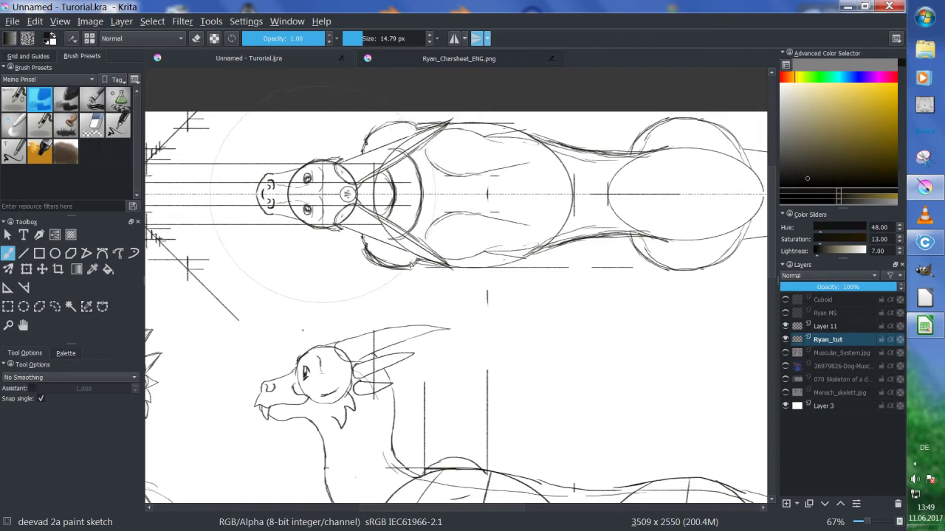
key(e)
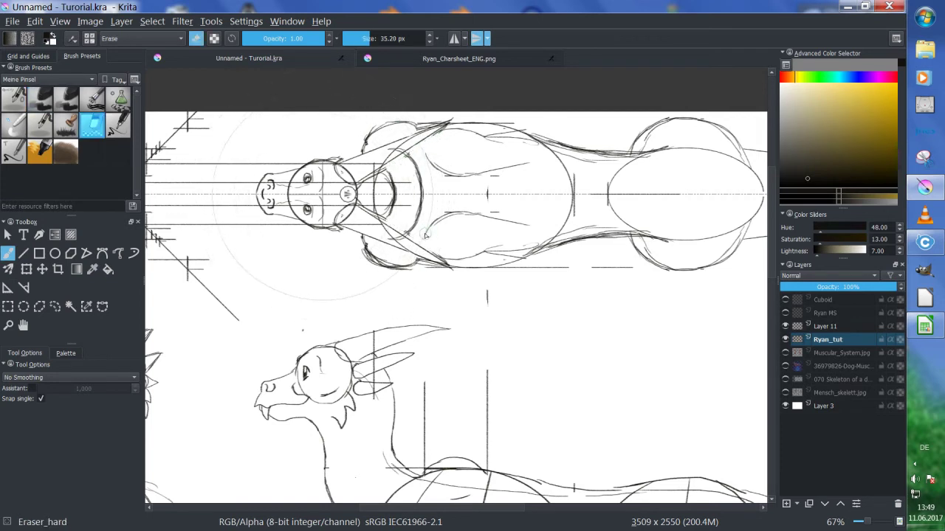
key(minus)
key(minus)
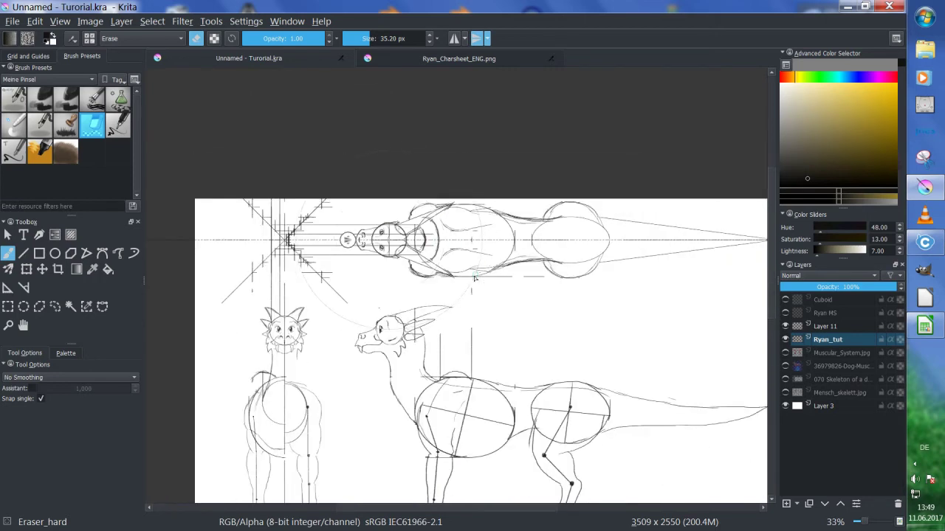
scroll(487, 243, down, 5)
drag(592, 264, 551, 245)
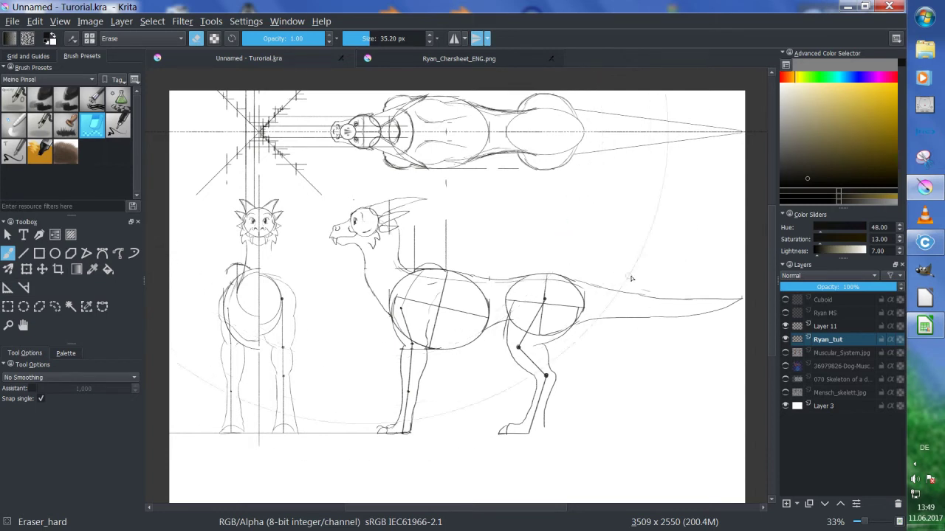
- Hide the Layer 11 guides and delete that layer
click(785, 326)
mouse_move(782, 329)
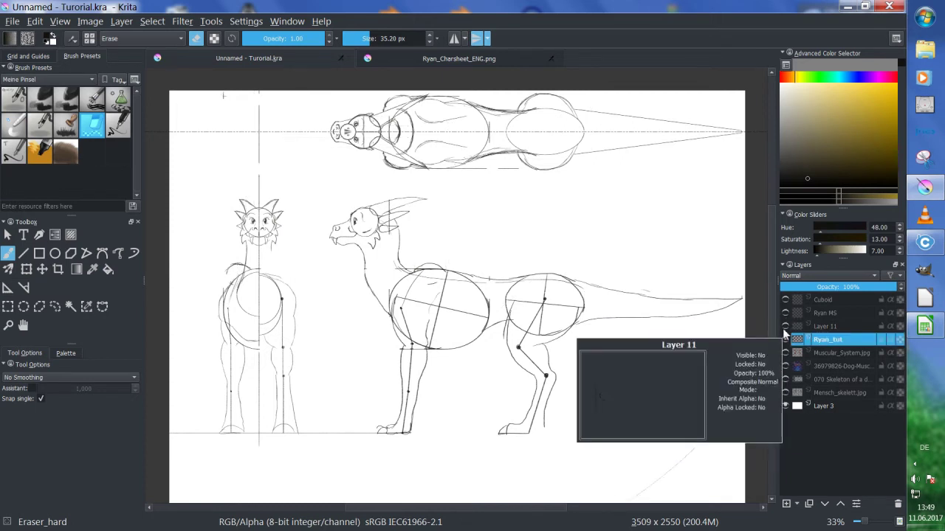
click(842, 329)
click(897, 504)
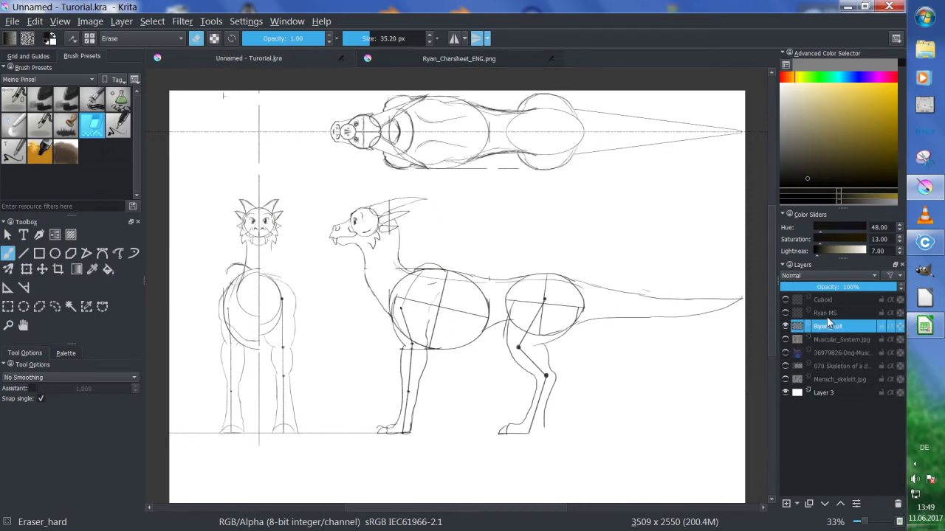
- Hide the Ryan_tut layer and show the Ryan MS layer to compare the two drawings
click(784, 325)
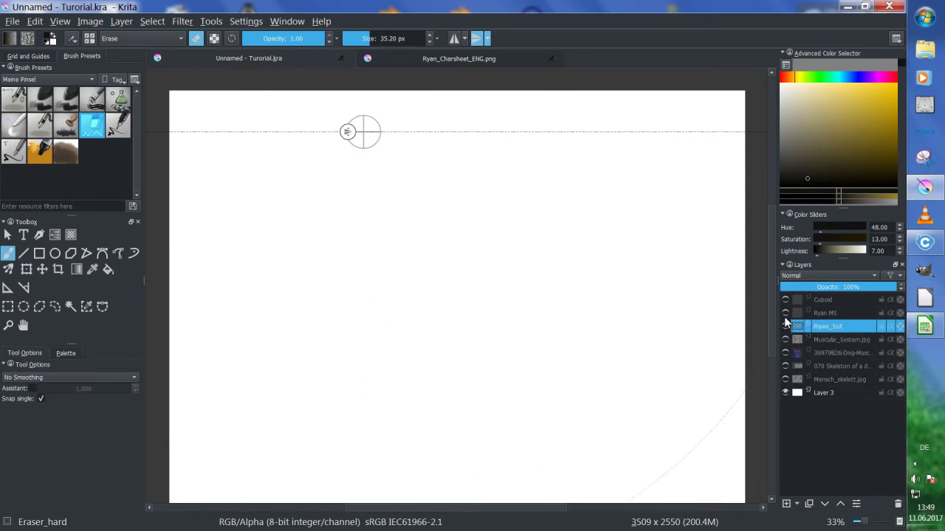
click(784, 312)
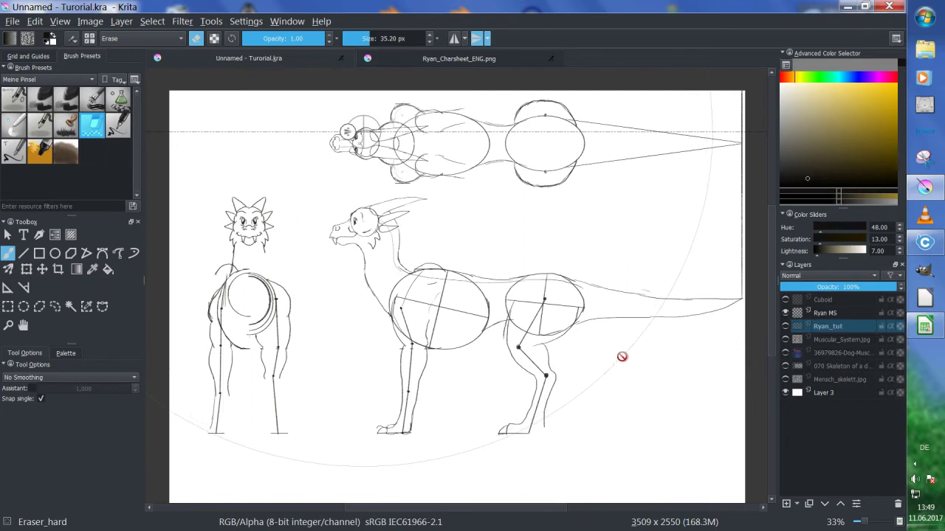
click(784, 326)
click(784, 326)
- Turn off mirrored drawing and delete the Concentric Ellipse assistant over the top-view head
click(474, 41)
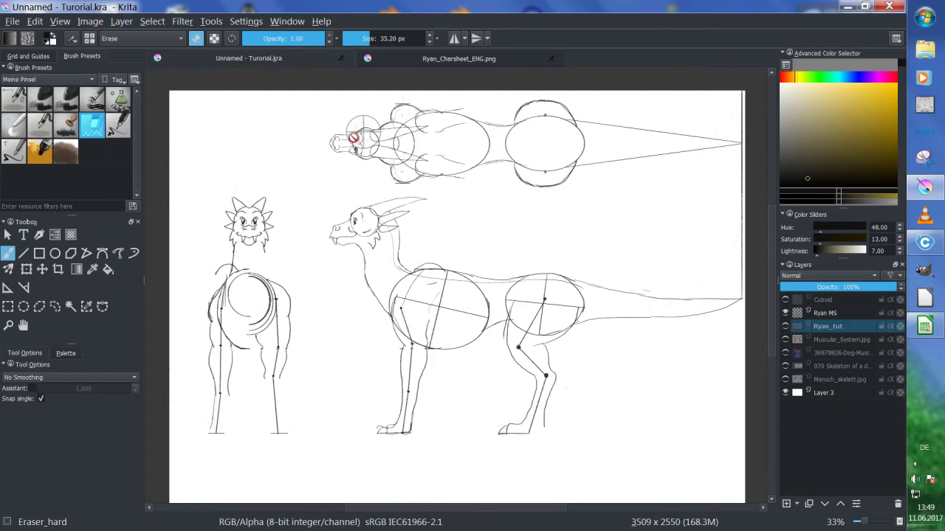
click(8, 287)
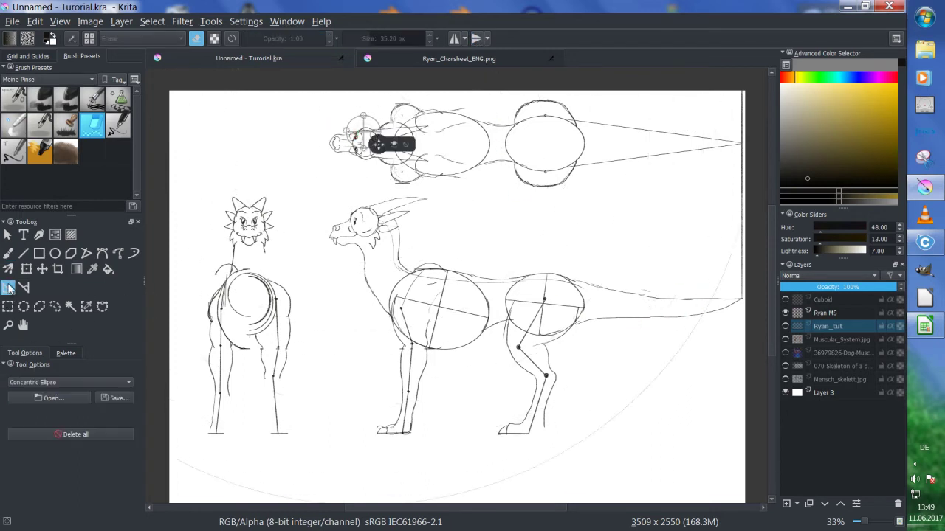
click(406, 145)
- Examine the top and front views of the Ryan MS drawing, and switch visibility back to the Ryan_tut layer
scroll(359, 127, up, 3)
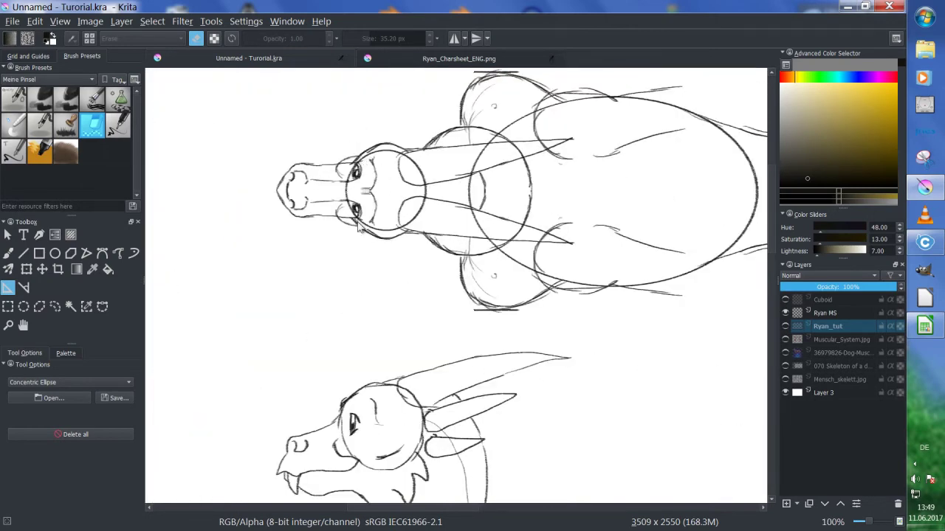
scroll(361, 227, down, 2)
drag(327, 353, 413, 222)
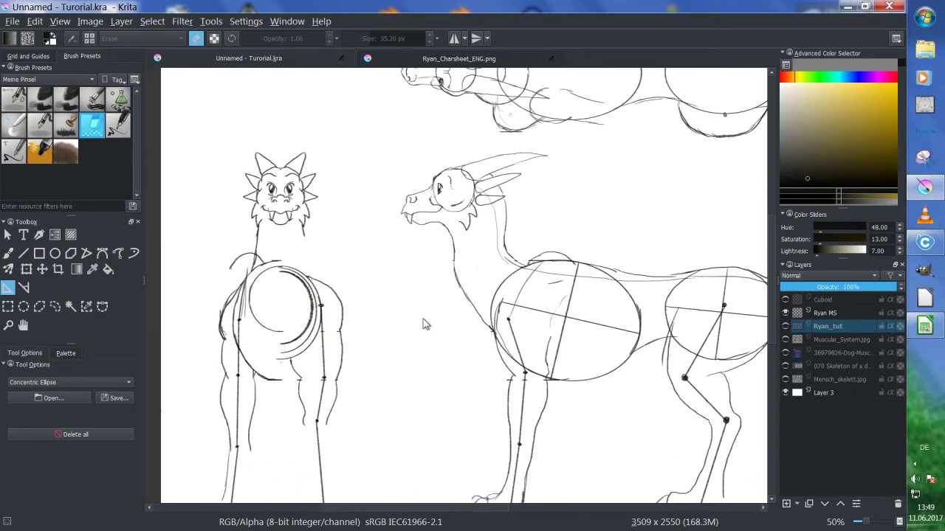
drag(397, 366, 374, 364)
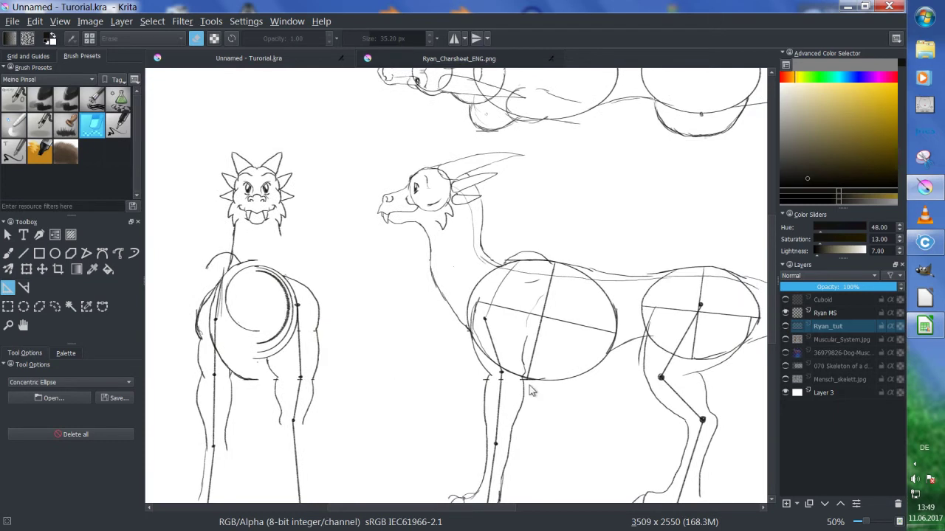
click(784, 327)
click(785, 313)
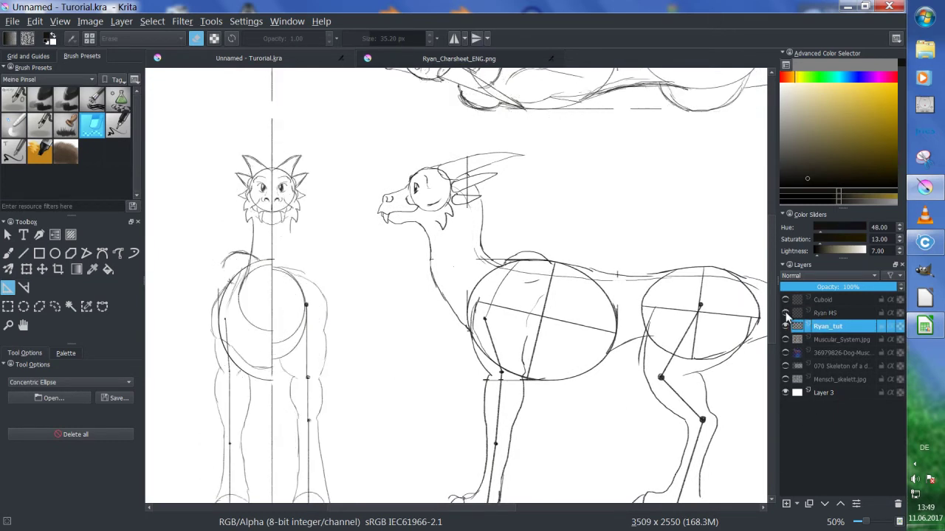
- Compare the Ryan MS and Ryan_tut drawings in all three views by alternating the visibility of the two layers
click(785, 313)
click(785, 326)
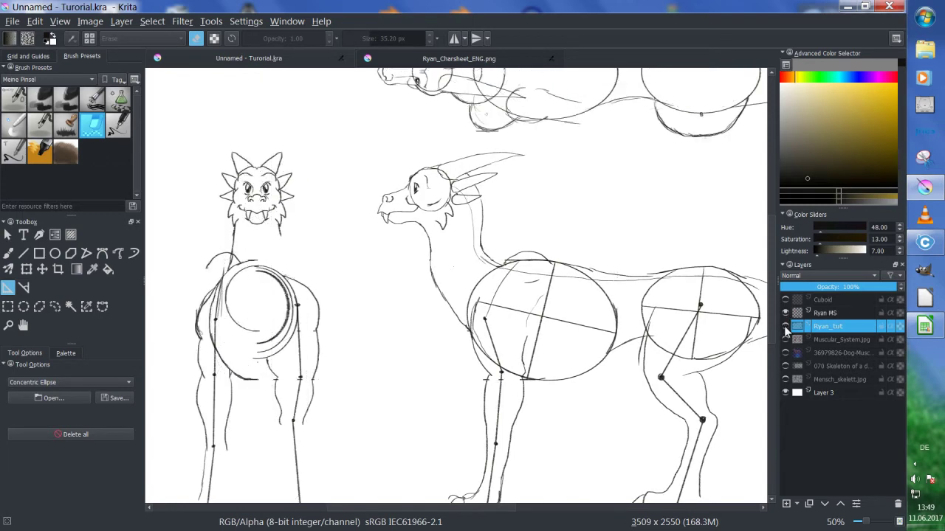
scroll(508, 248, down, 1)
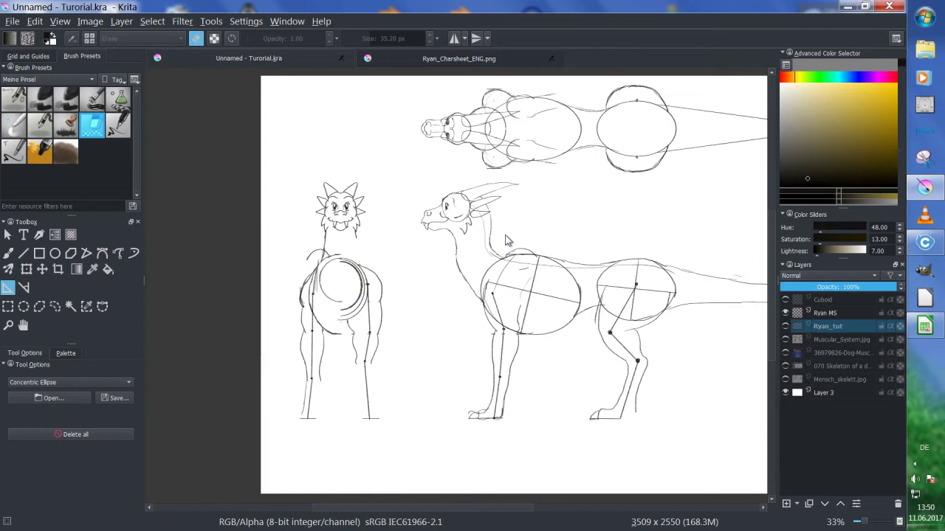
click(784, 326)
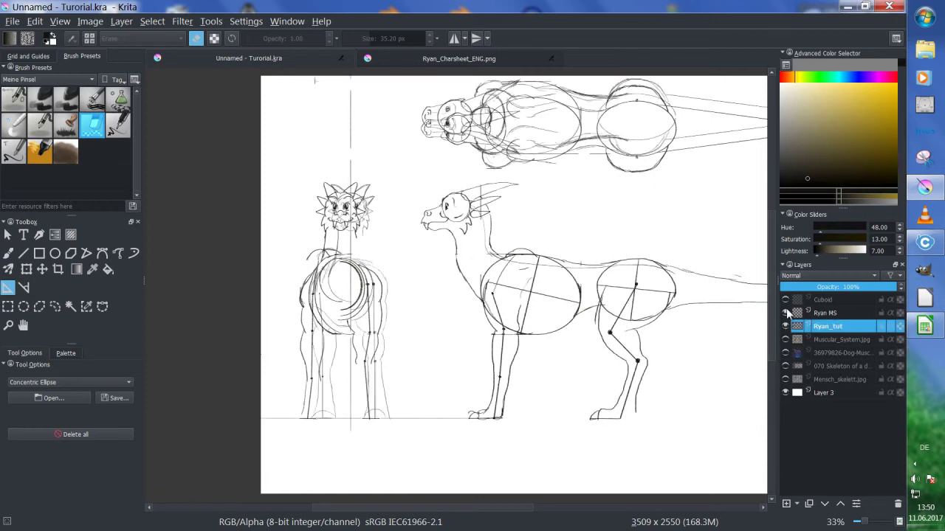
click(786, 313)
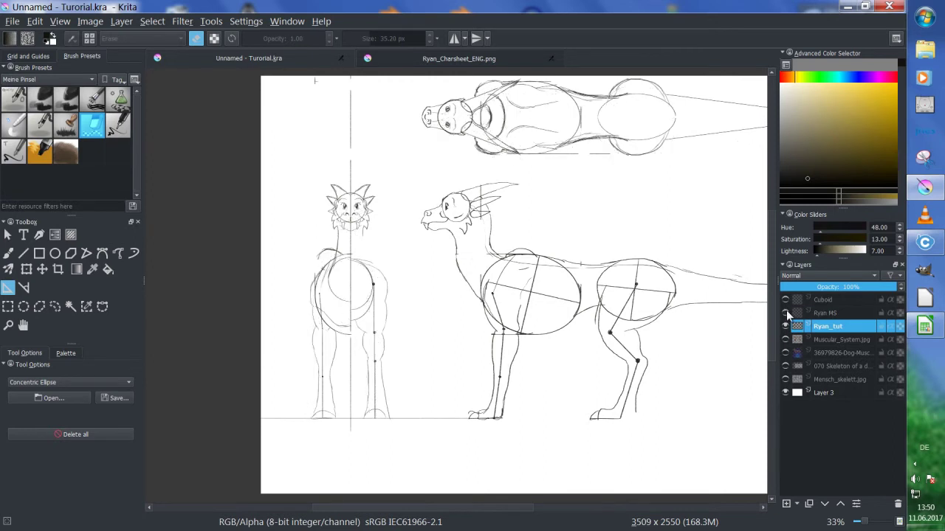
- Show the Ryan MS layer, hide the Ryan_tut layer, and view the complete drawing including the tail tip
mouse_move(787, 314)
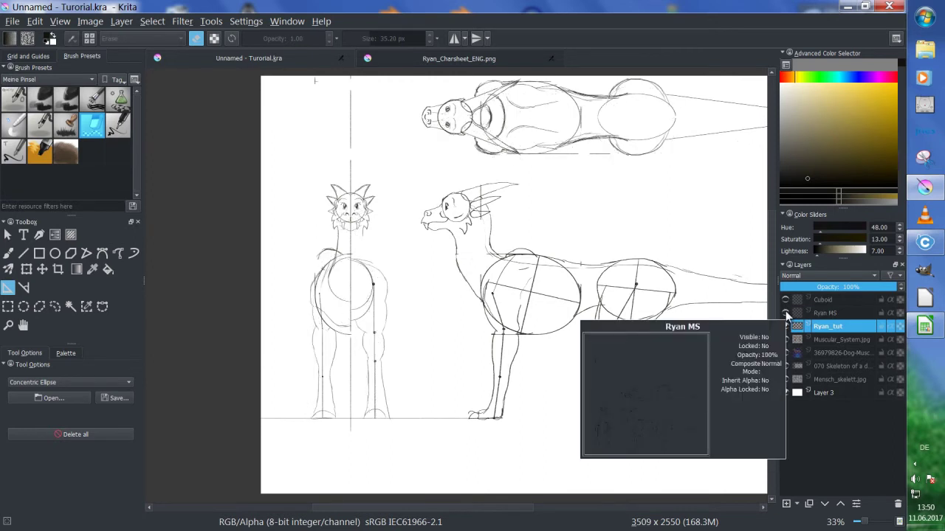
click(785, 313)
click(785, 327)
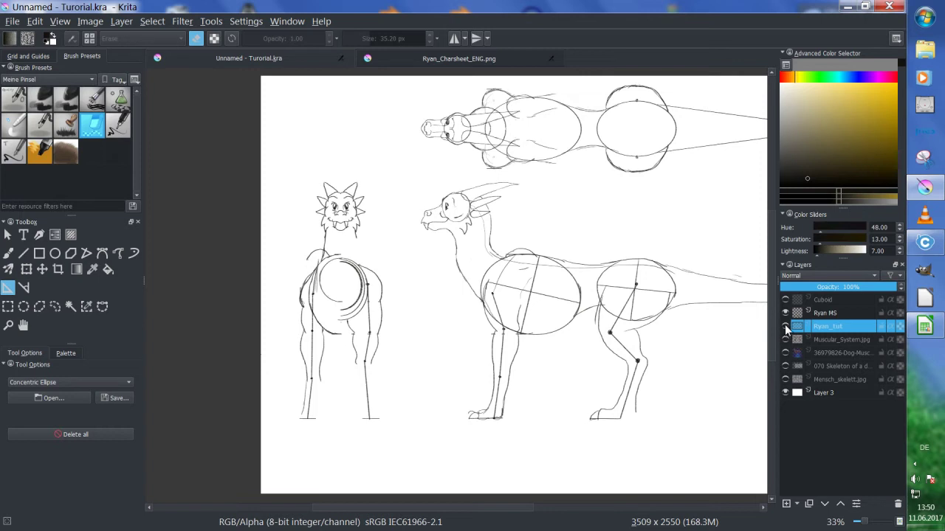
mouse_move(786, 329)
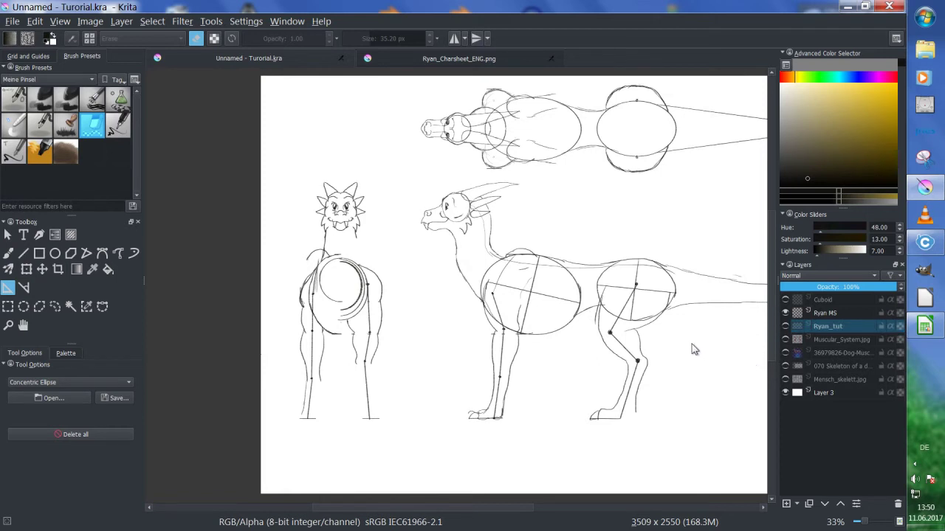
mouse_move(674, 325)
mouse_down()
mouse_move(556, 321)
mouse_move(588, 324)
mouse_up()
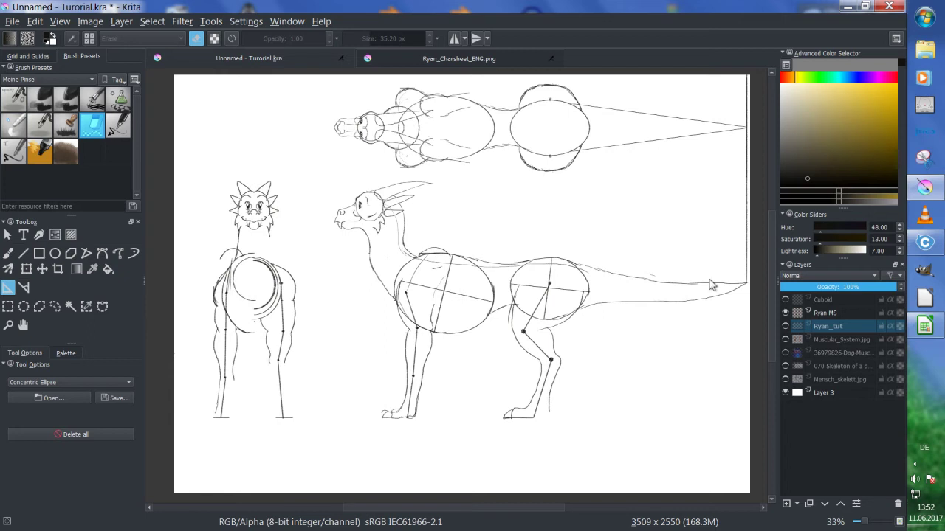
- Switch to LibreOffice Calc, create a new spreadsheet, and enter Upper Body in A2 with the value 2 in B2
click(927, 329)
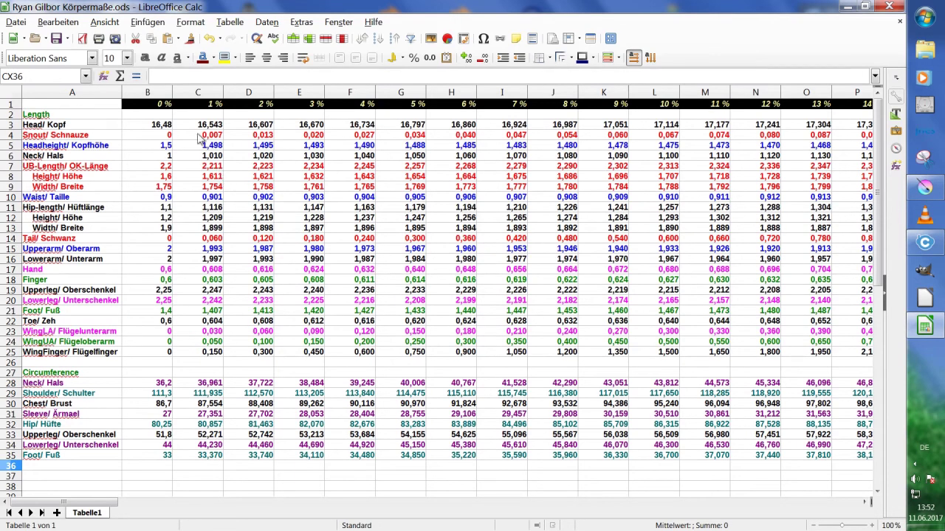
click(16, 39)
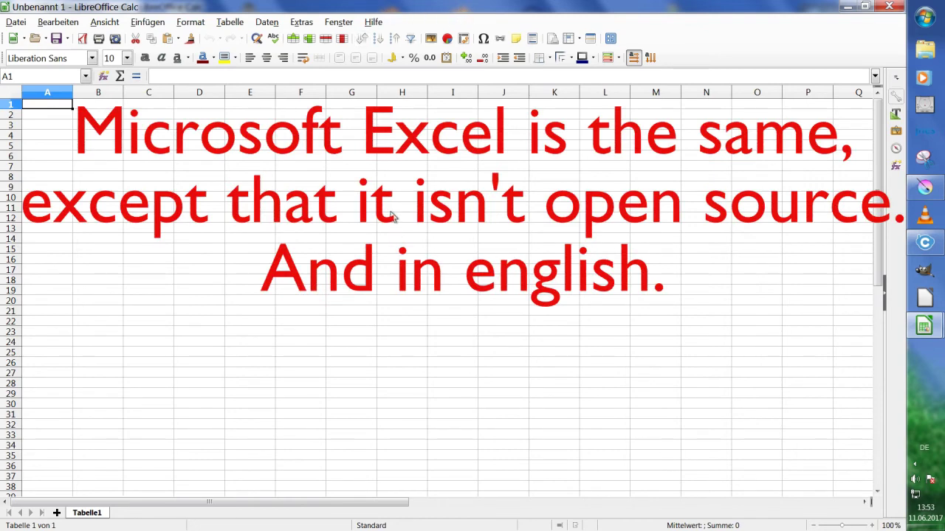
click(41, 116)
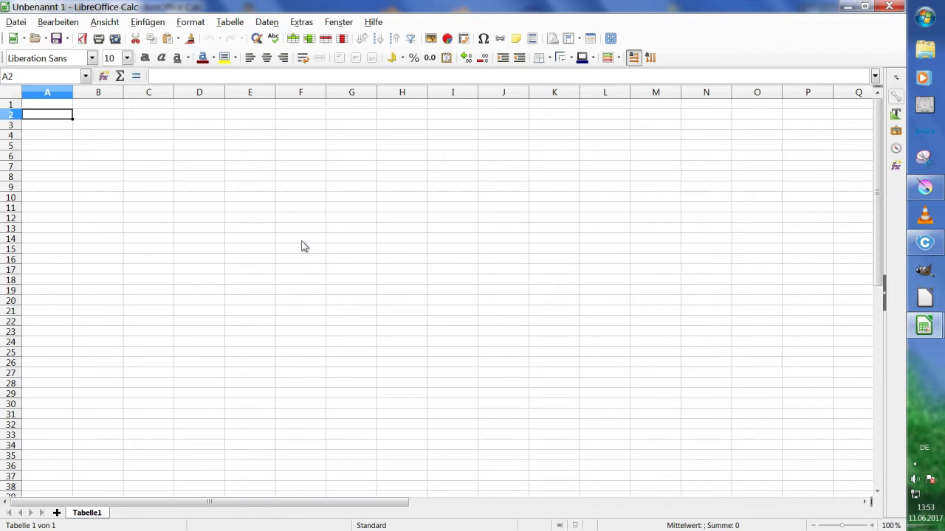
text(Up)
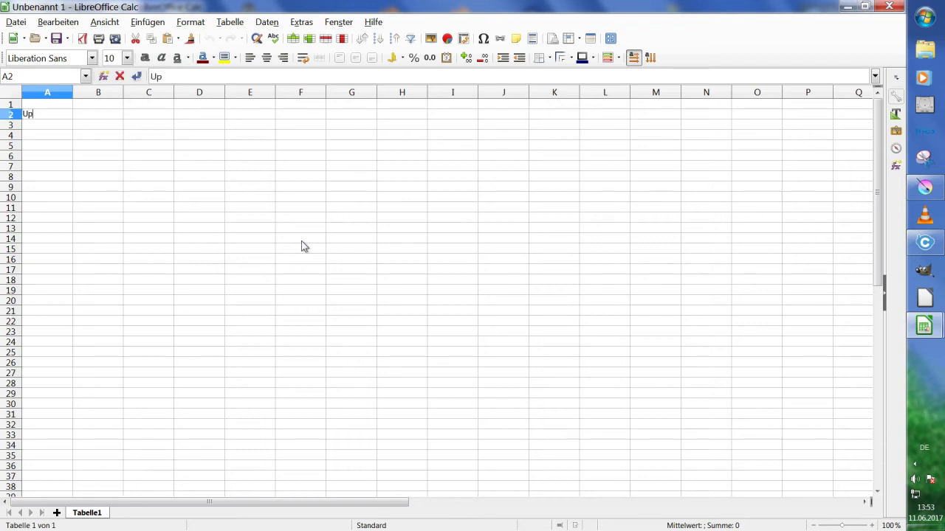
text(per Body)
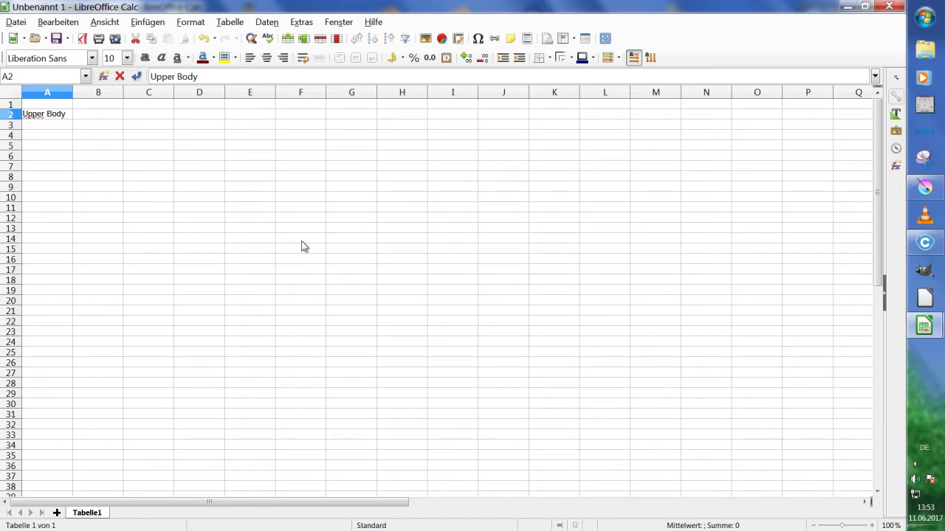
key(Tab)
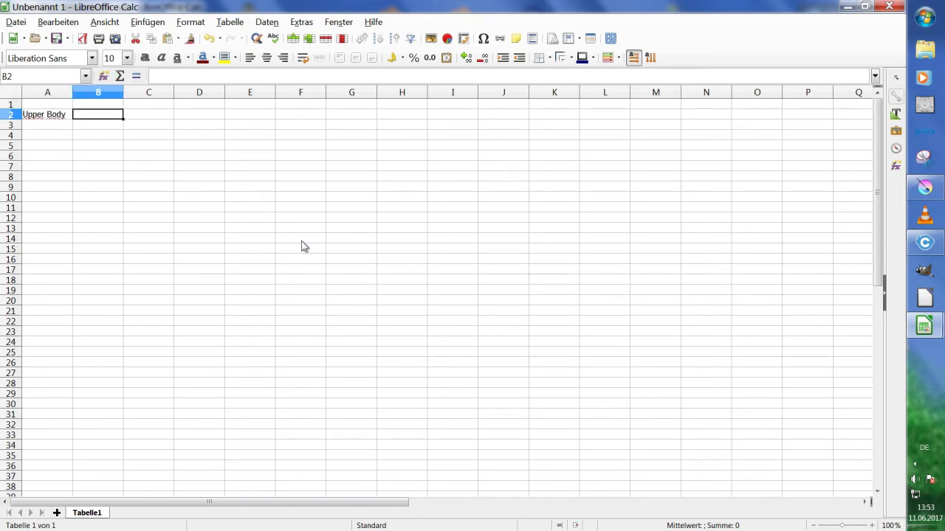
text(2)
key(Tab)
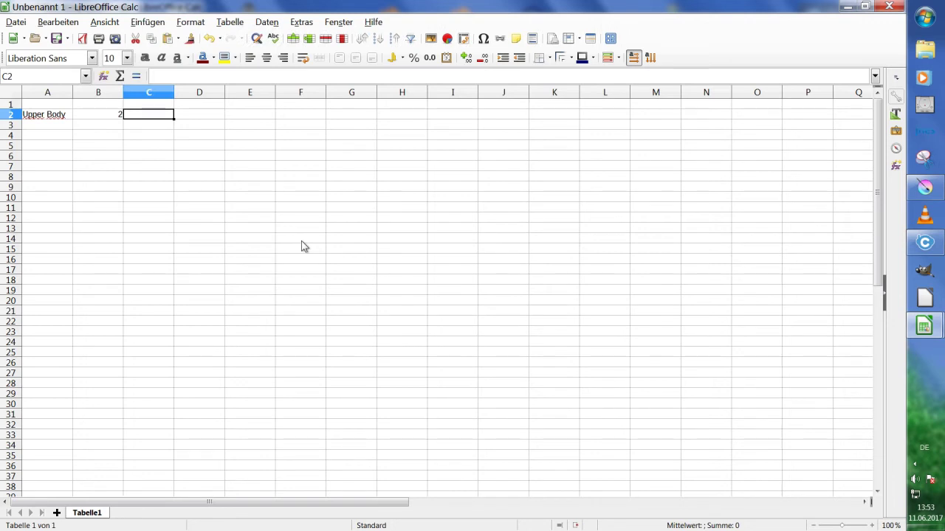
- Enter 0 % in B1 and 10% in C1, and fill the percentage series across row 1 to 100 % in L1
key(Up)
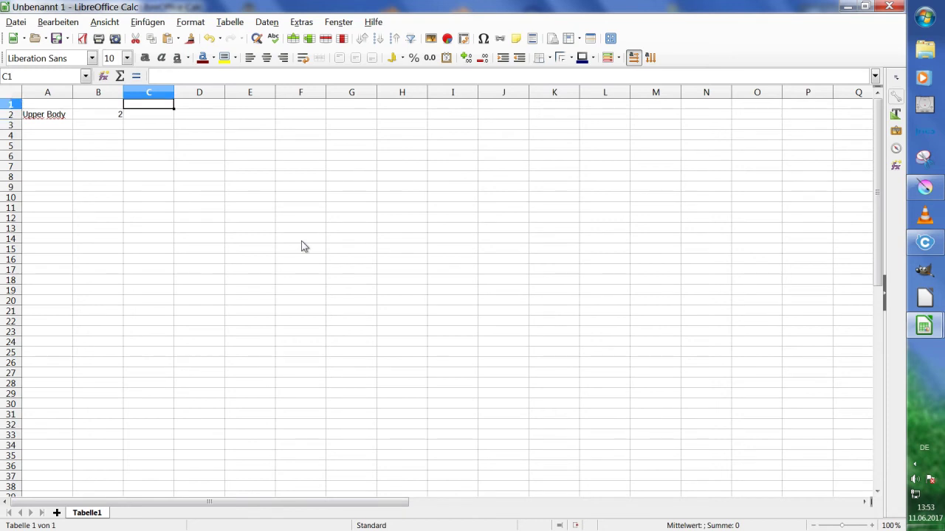
key(Left)
text(0 )
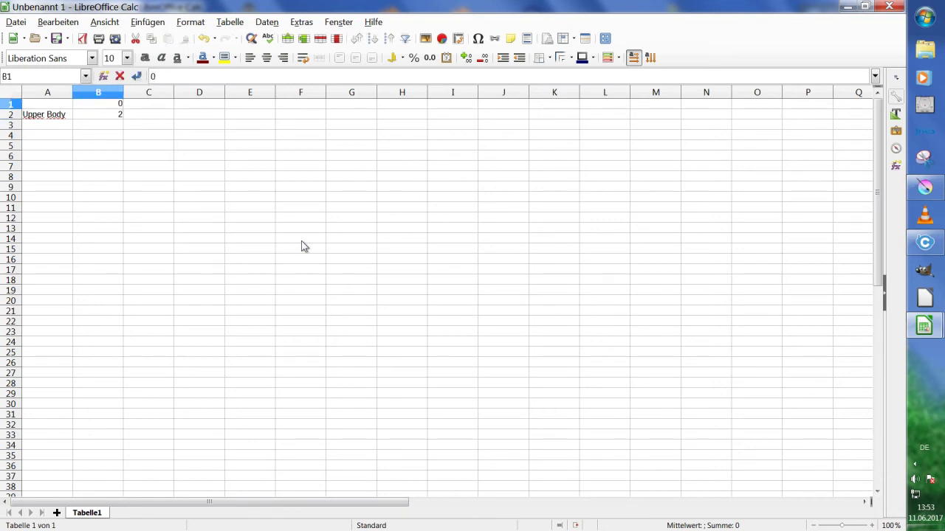
text(%)
key(Tab)
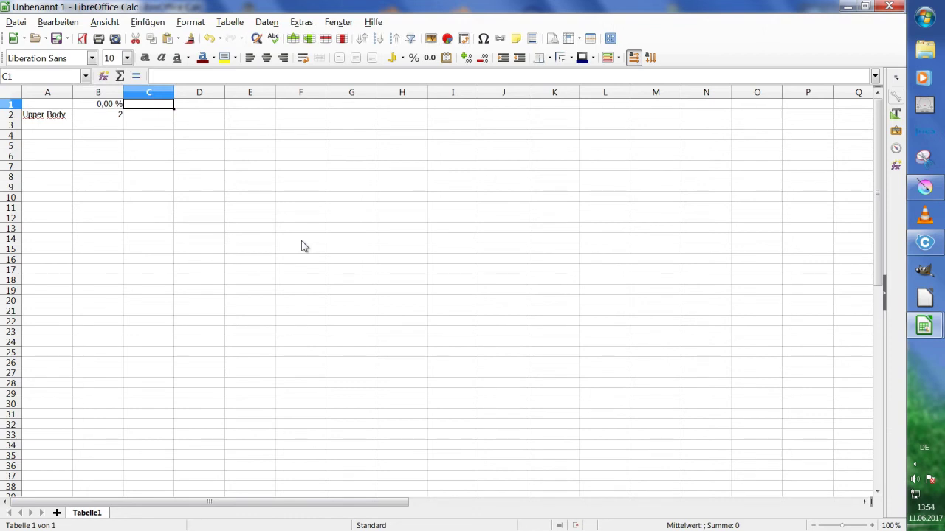
text(10%)
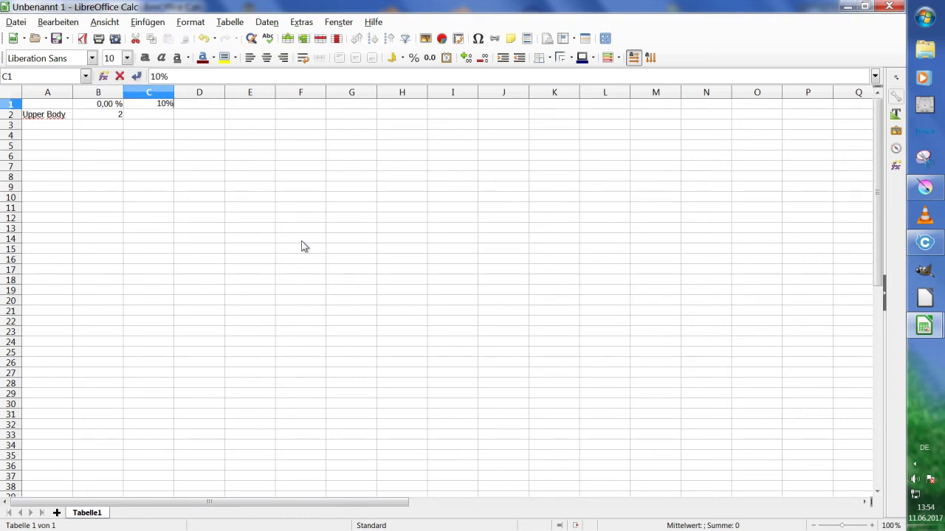
click(109, 104)
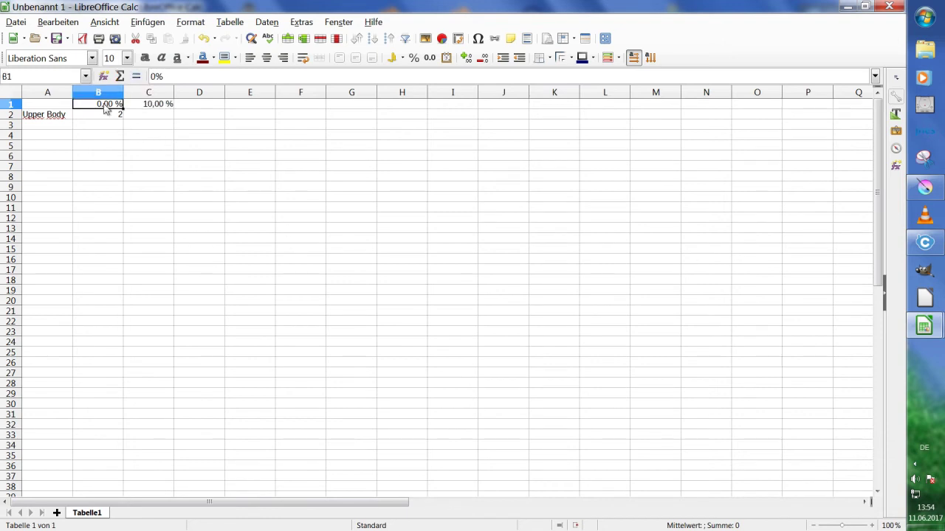
drag(123, 109, 627, 111)
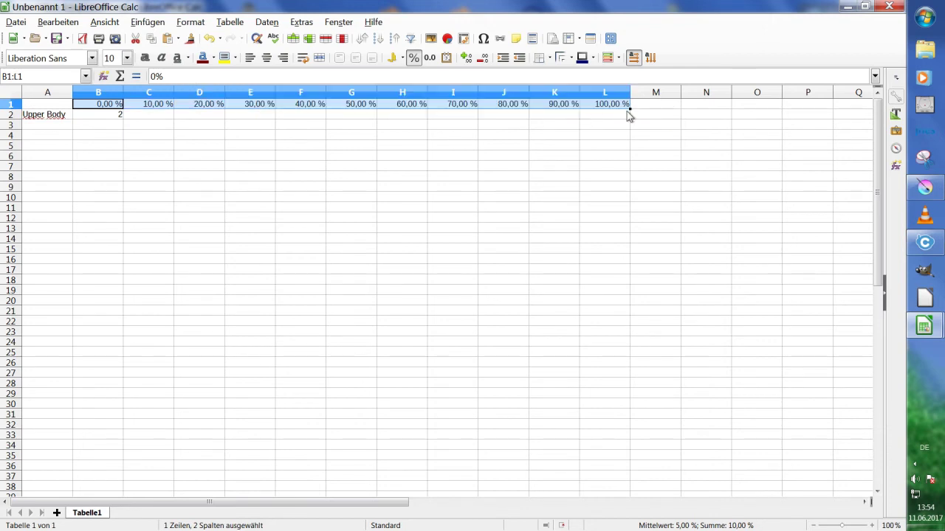
- Enter 3,33 in L2 as the Upper Body value for 100 %
click(611, 115)
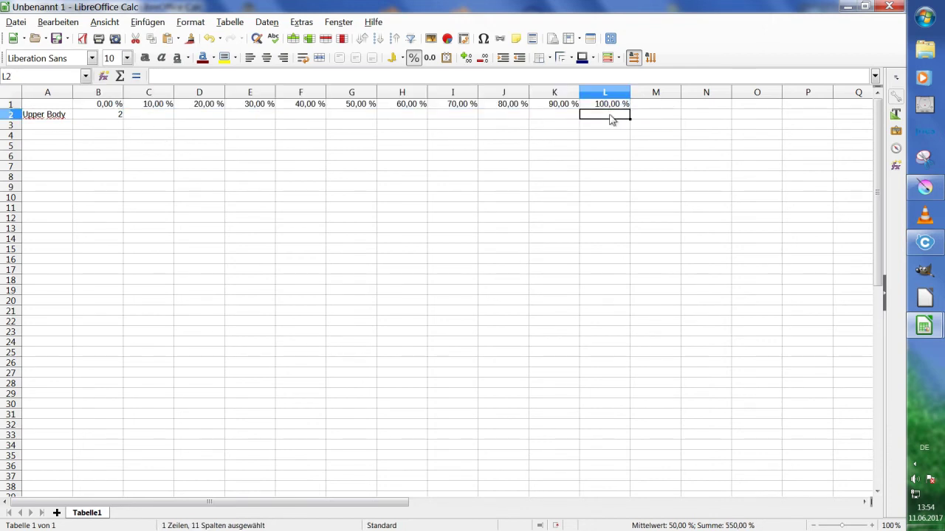
text(3,33)
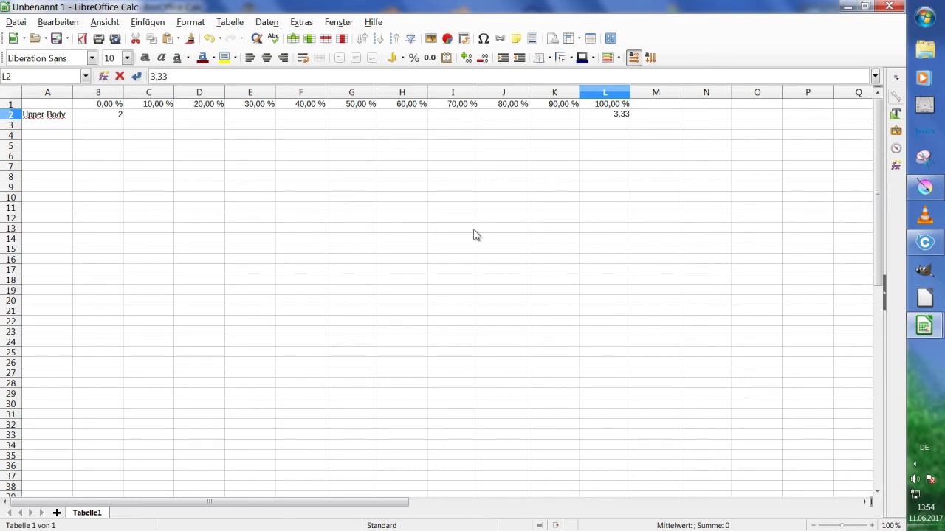
key(Return)
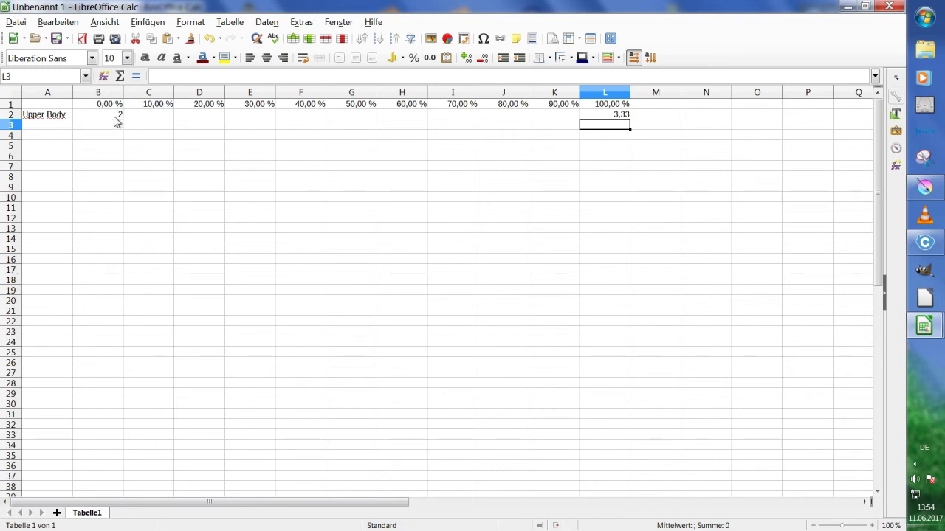
- Start a formula in C2 that subtracts the 0 % value from the 100 % value: =L2-B2
click(164, 117)
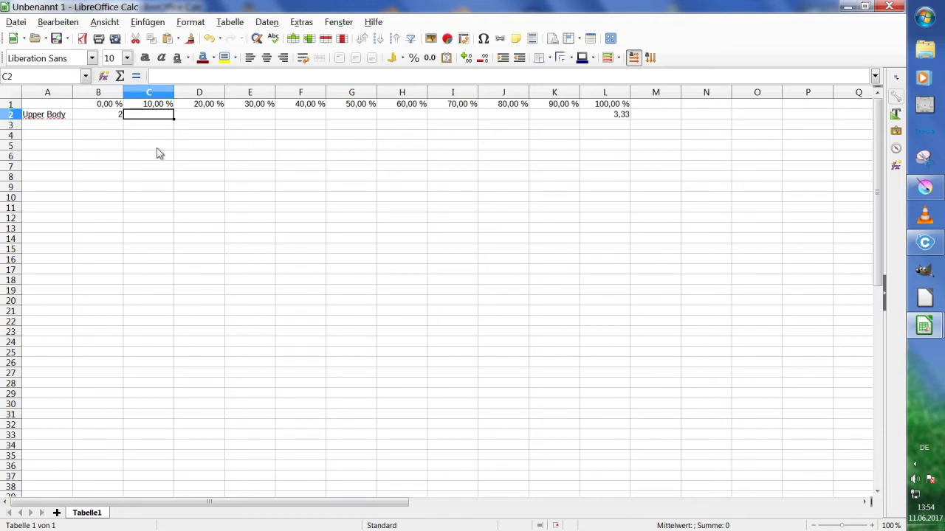
text(=)
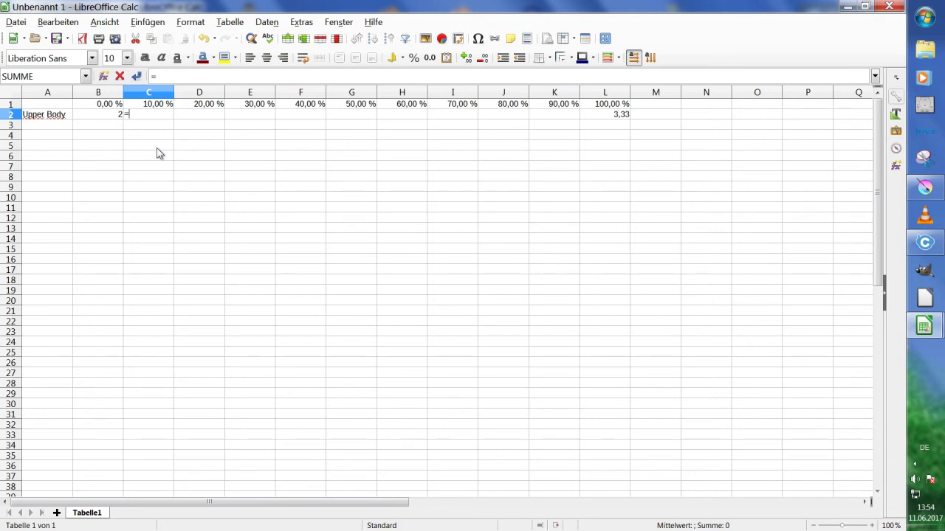
click(618, 117)
text(-)
click(102, 118)
- Enclose the difference in the C2 formula in parentheses and divide it by 10, as =(L2-B2)/10
key(Right)
key(Left)
click(194, 76)
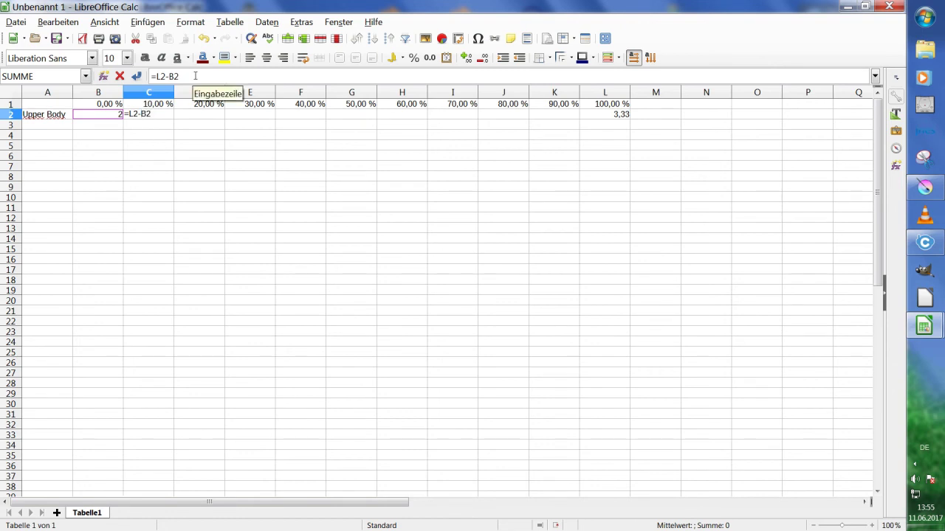
text())
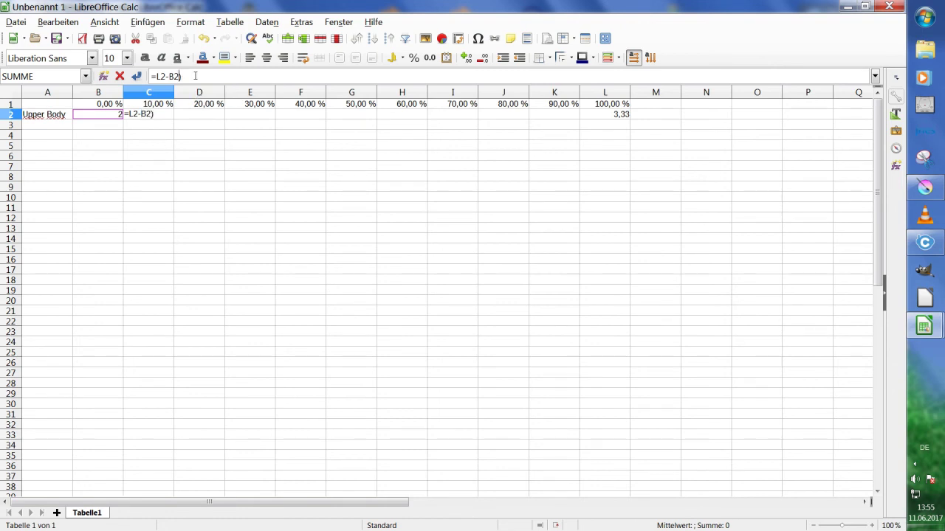
text(()
key(Right)
key(Right)
text(/10)
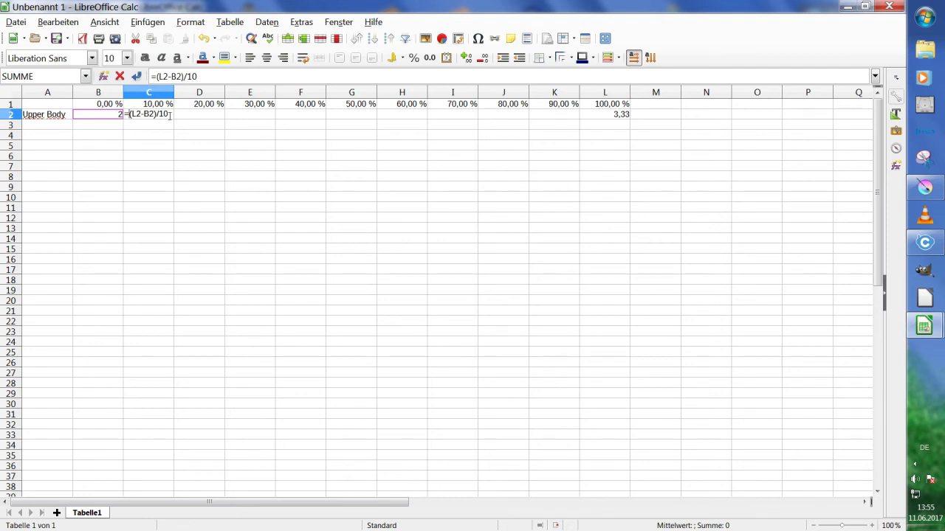
- Complete the C2 formula as =B2+(L2-B2)/10 and fill it across row 2 to K2
click(113, 119)
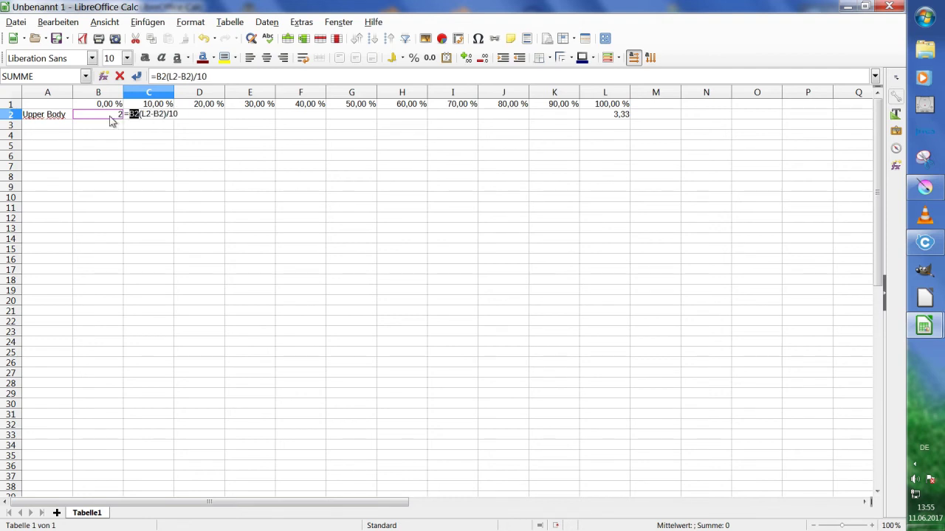
text(+)
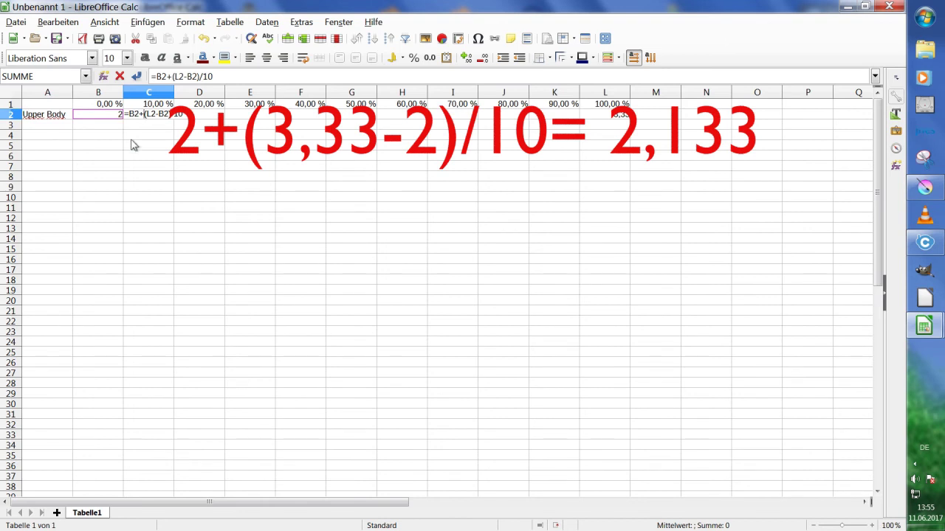
key(Return)
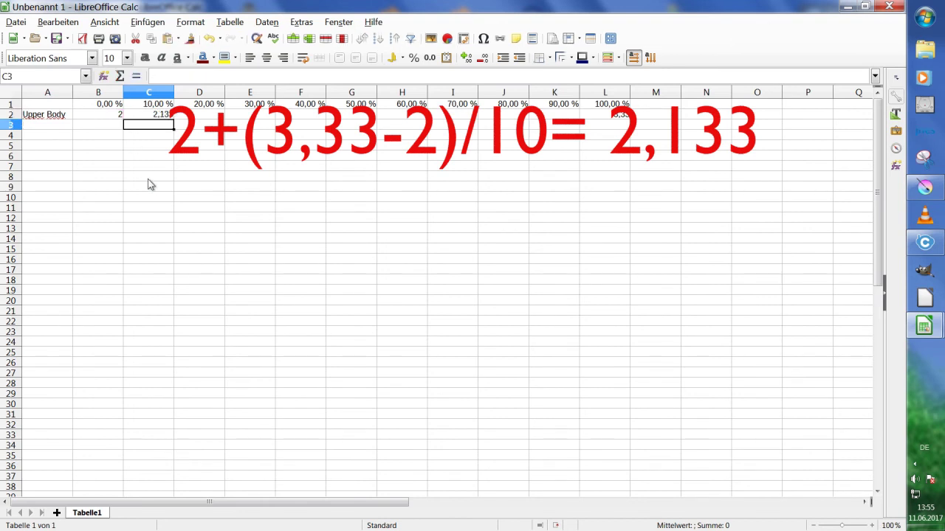
click(170, 115)
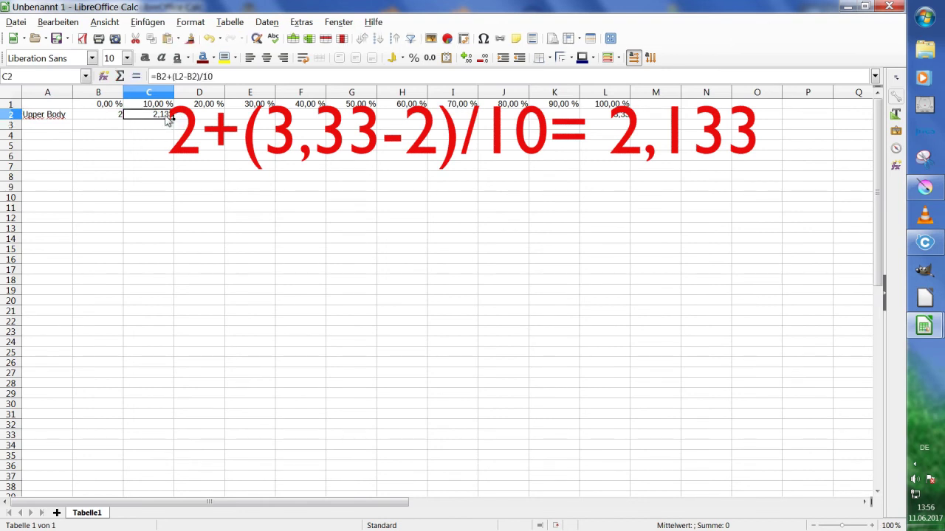
drag(174, 119, 569, 118)
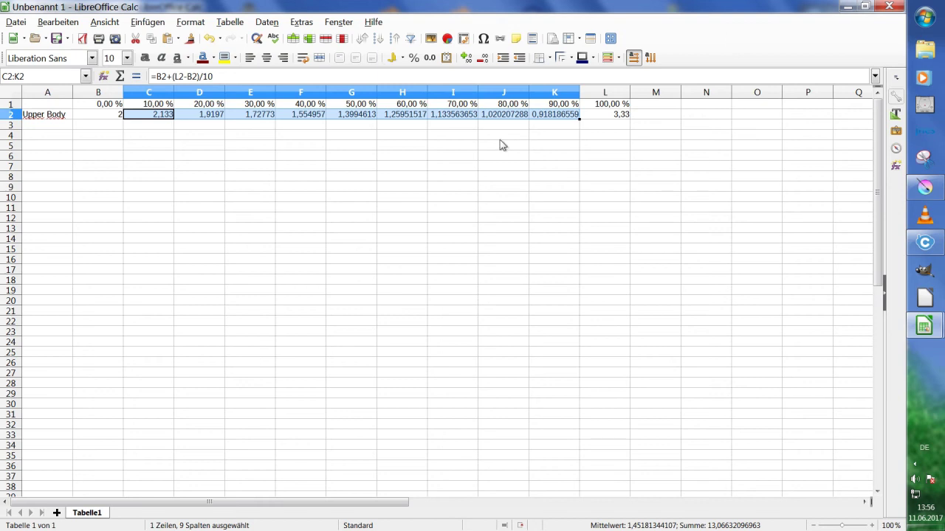
- Undo the fill across row 2 and fix the column references in the C2 formula, making it =B2+($L2-$B2)/10
key(ctrl+z)
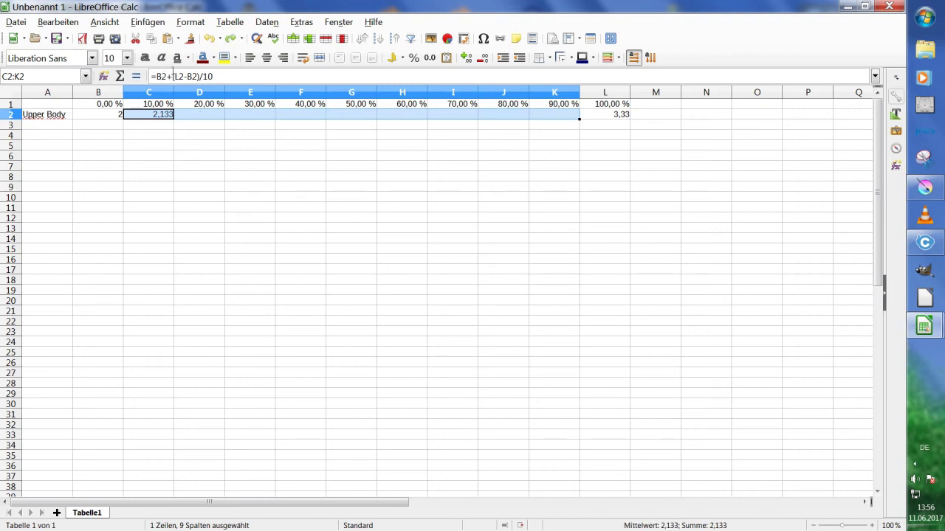
click(175, 76)
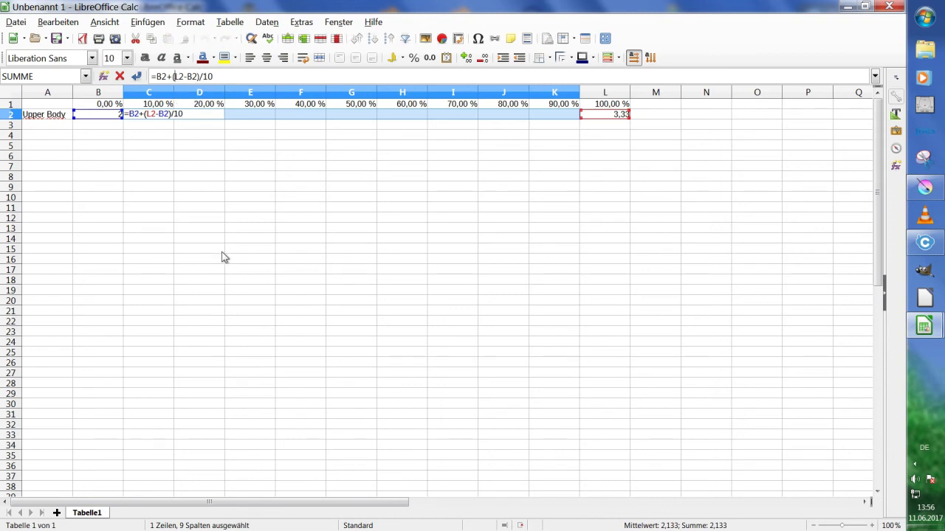
key(Left)
text($L2-)
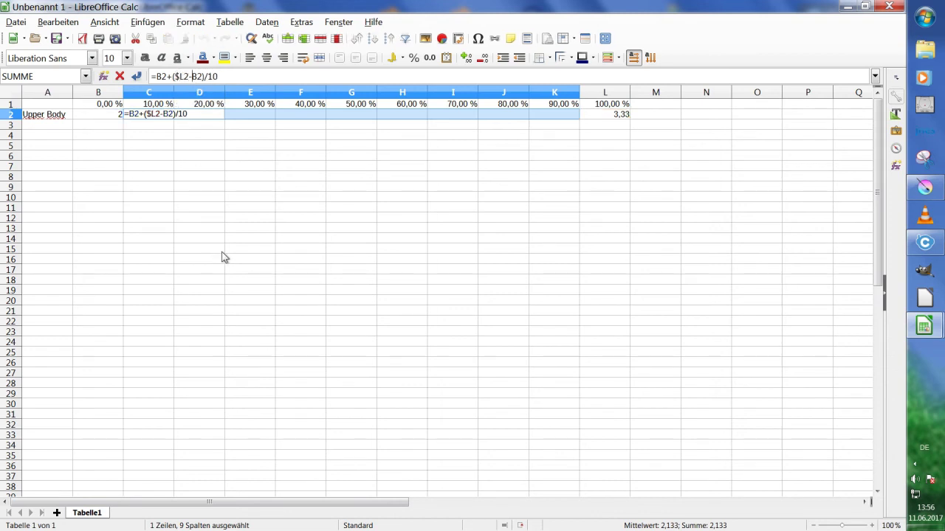
text($)
key(Return)
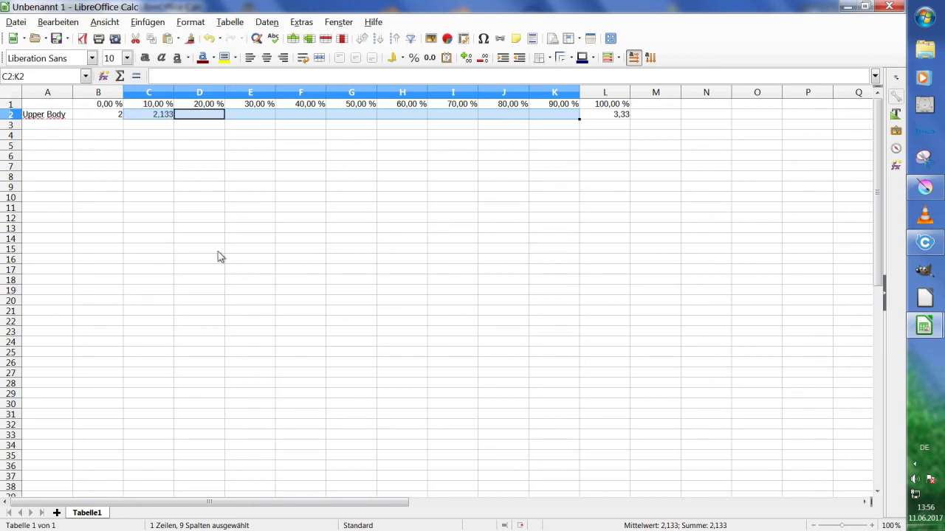
- Fill the corrected C2 formula across row 2 to K2 and check the resulting formulas in D2 through H2
click(162, 116)
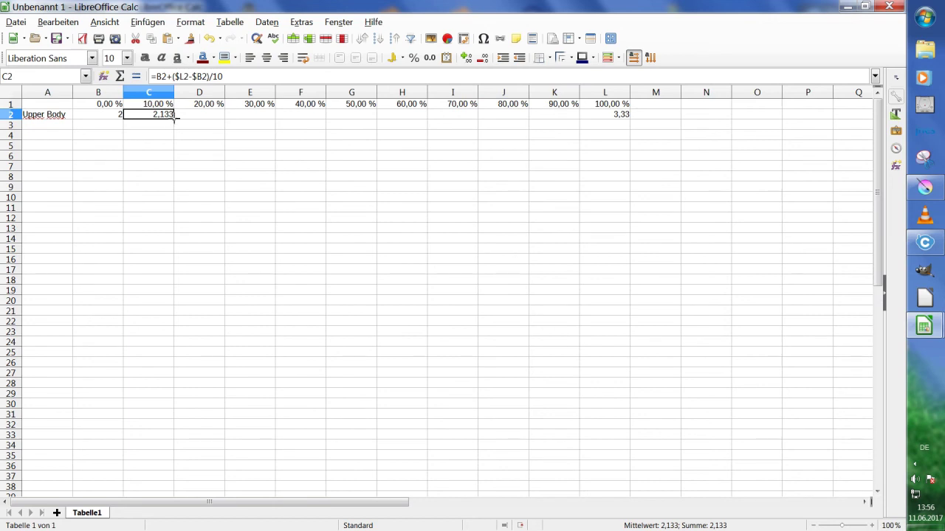
drag(174, 119, 583, 129)
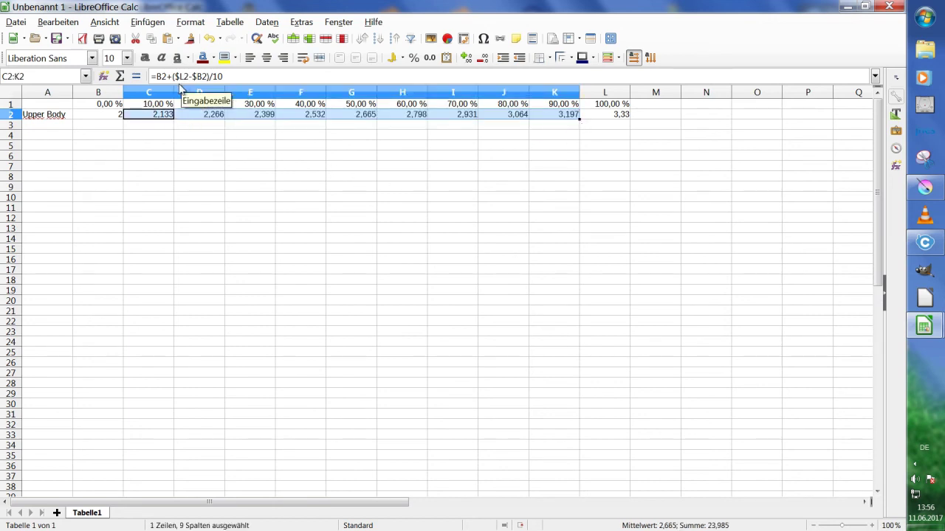
click(203, 118)
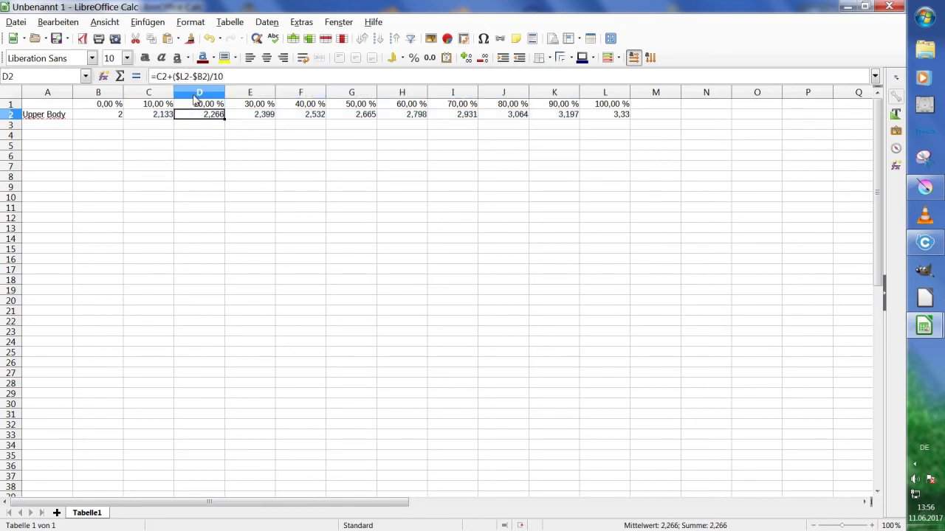
click(255, 115)
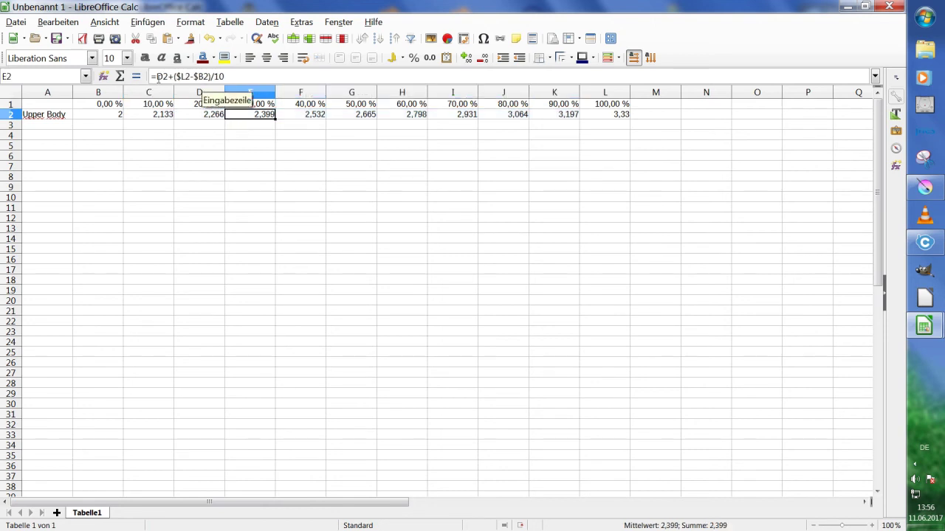
click(287, 120)
click(360, 122)
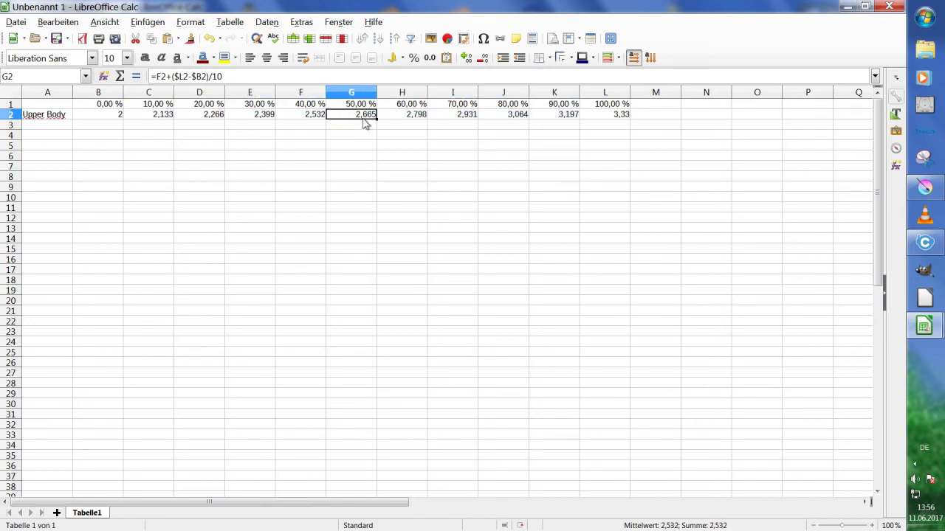
click(408, 122)
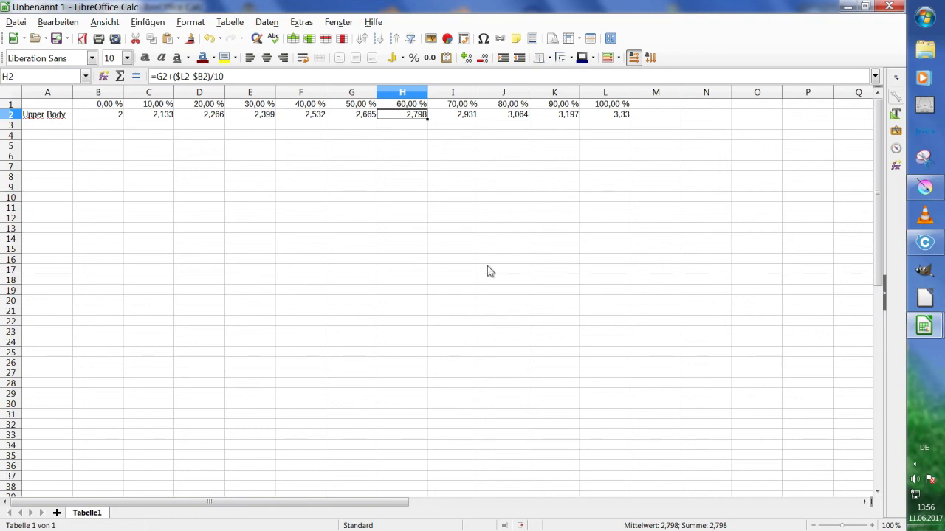
- Switch to the finished Körpermaße spreadsheet and examine its length and circumference measurements across the 0 % to 100 % columns
mouse_move(924, 329)
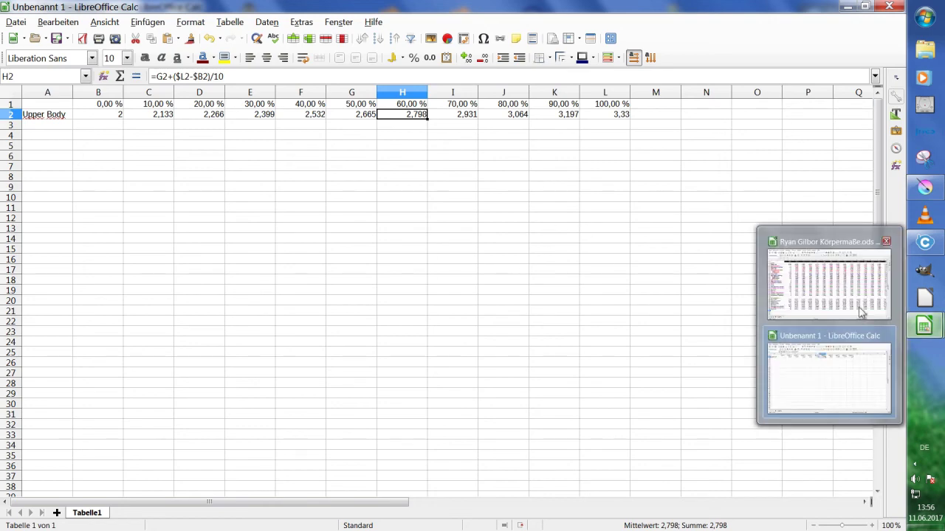
click(832, 291)
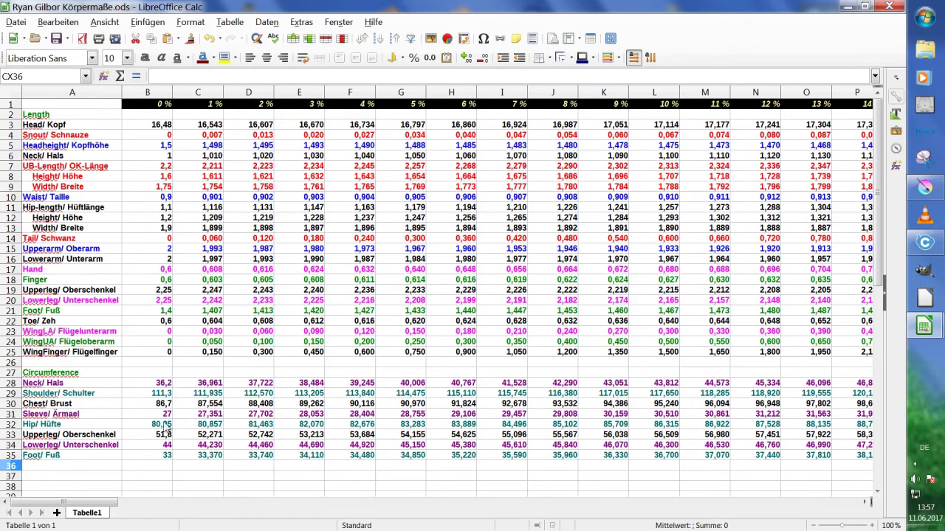
drag(109, 501, 753, 487)
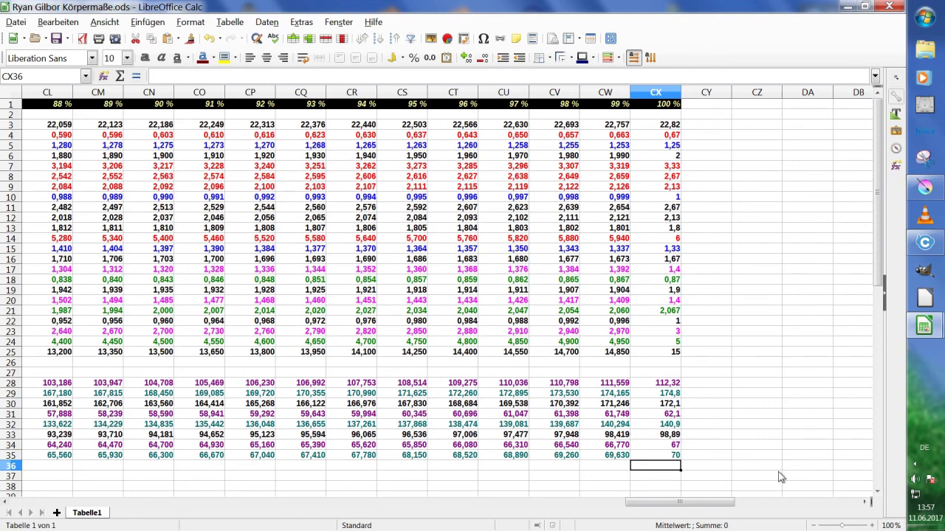
drag(692, 505, 428, 505)
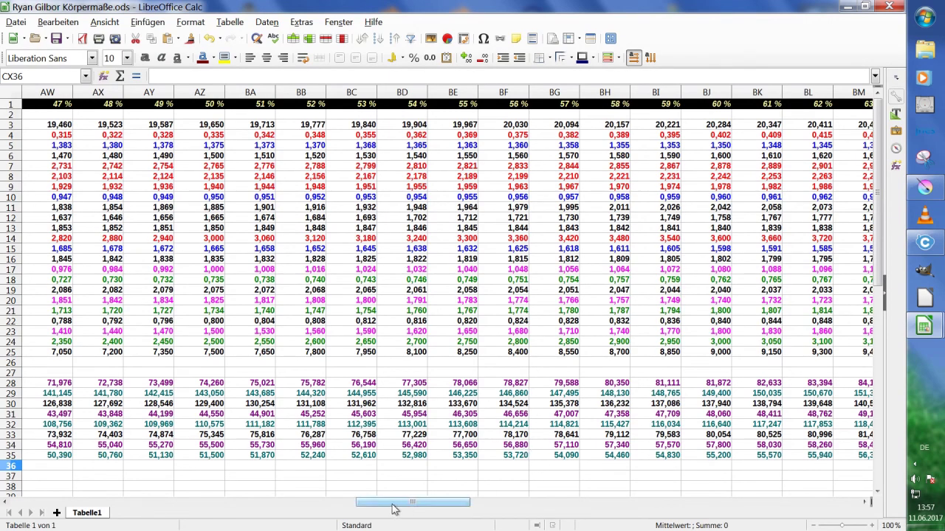
drag(396, 504, 25, 515)
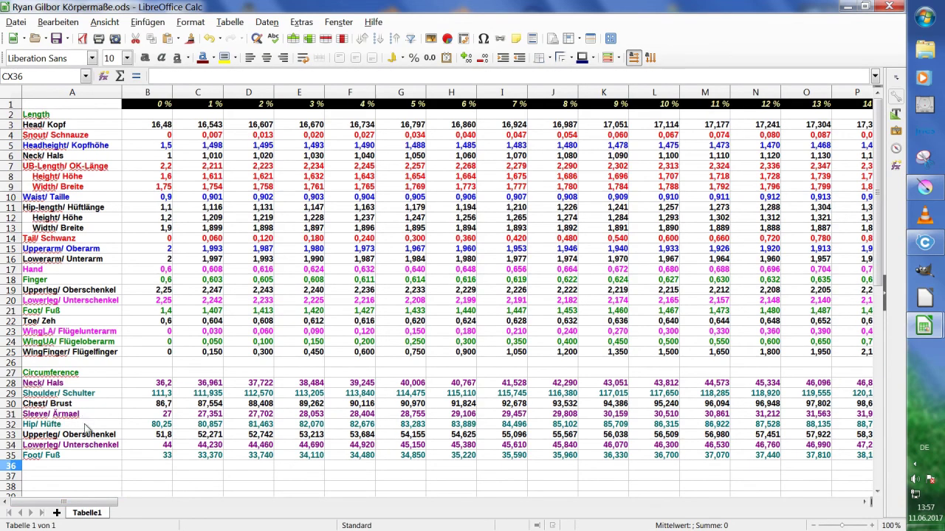
drag(66, 506, 532, 529)
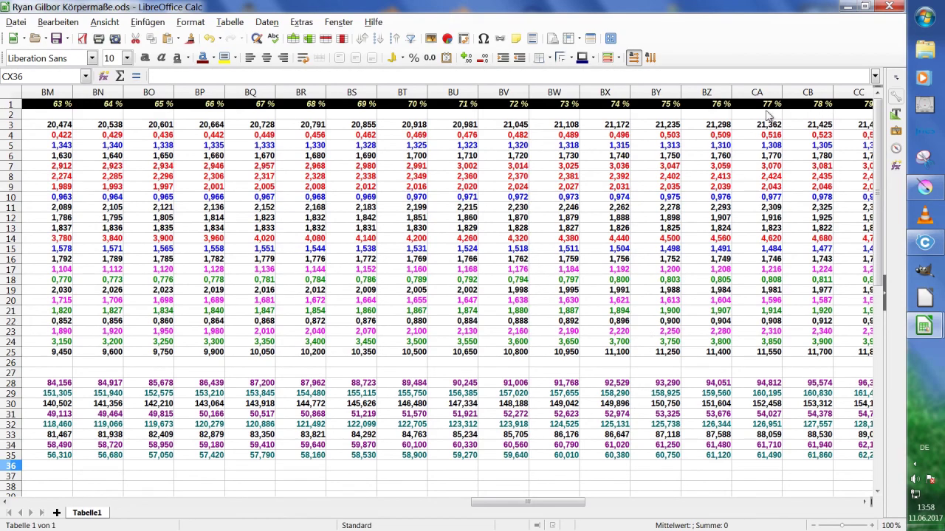
drag(538, 501, 81, 501)
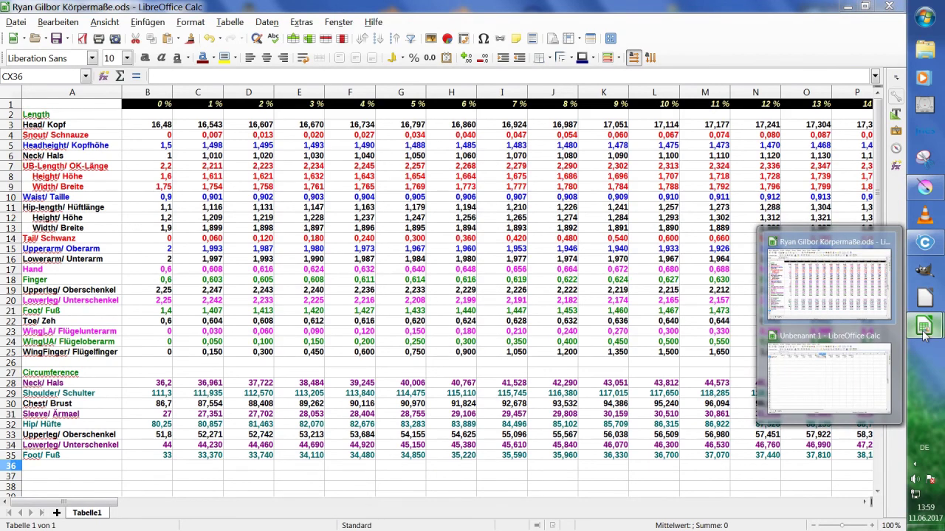
- Switch to Krita, hide the dragon sketch layer, and make the Cuboid layer visible and active
click(926, 189)
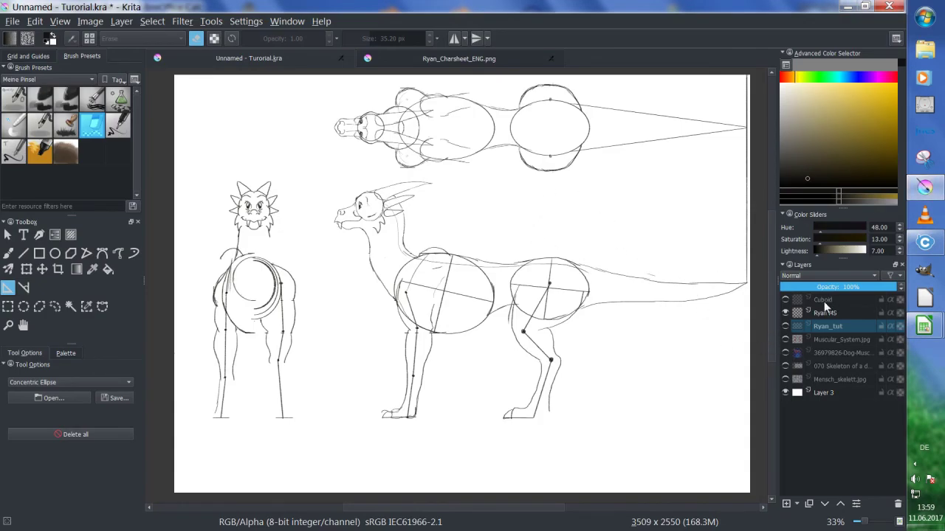
click(784, 300)
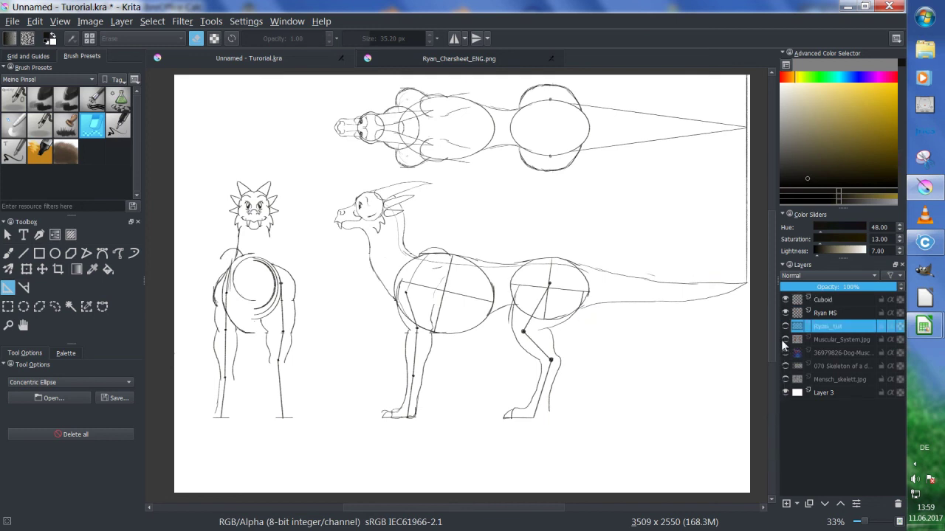
click(785, 313)
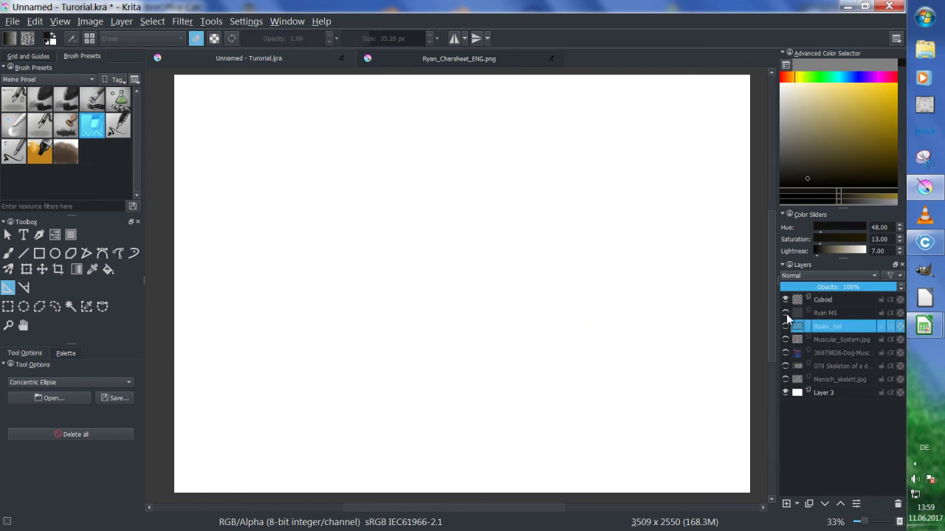
click(826, 298)
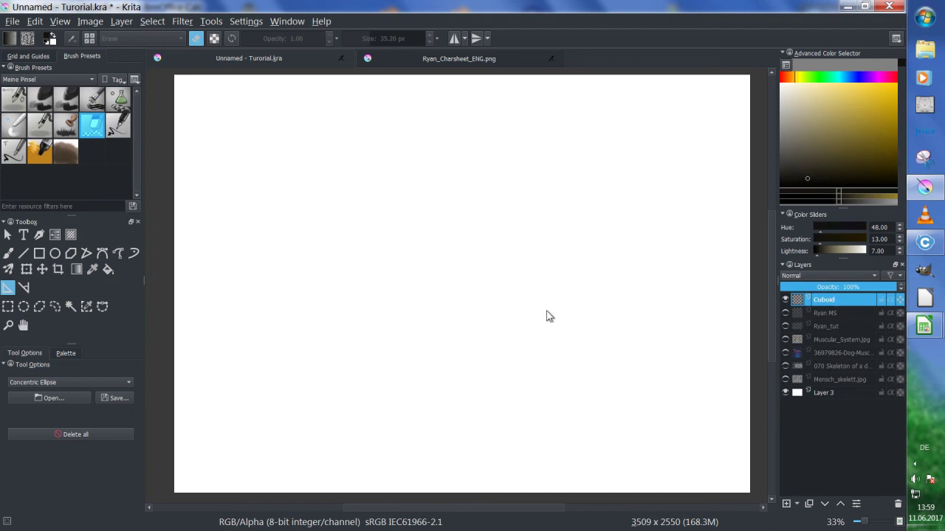